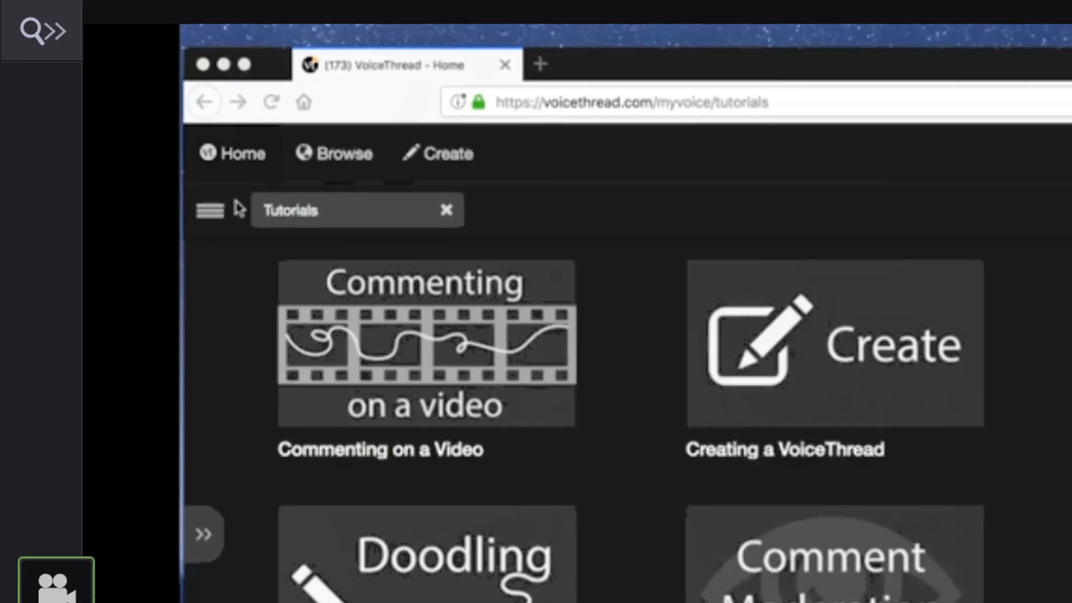
Step: Filter the VoiceThread library to show Tutorials and close the VoiceThread Help dialog
click(212, 219)
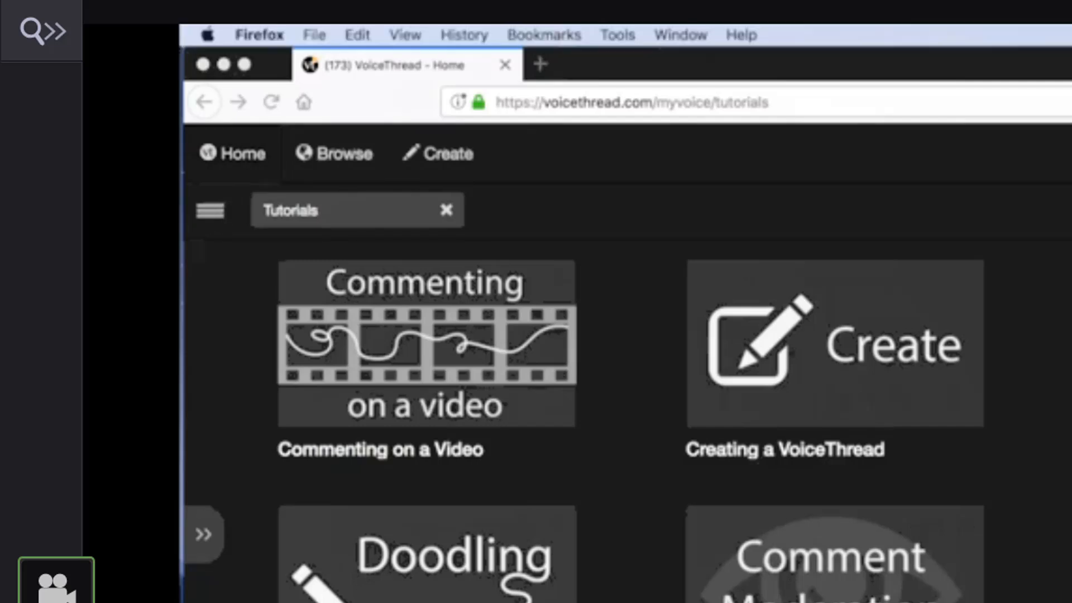
click(217, 216)
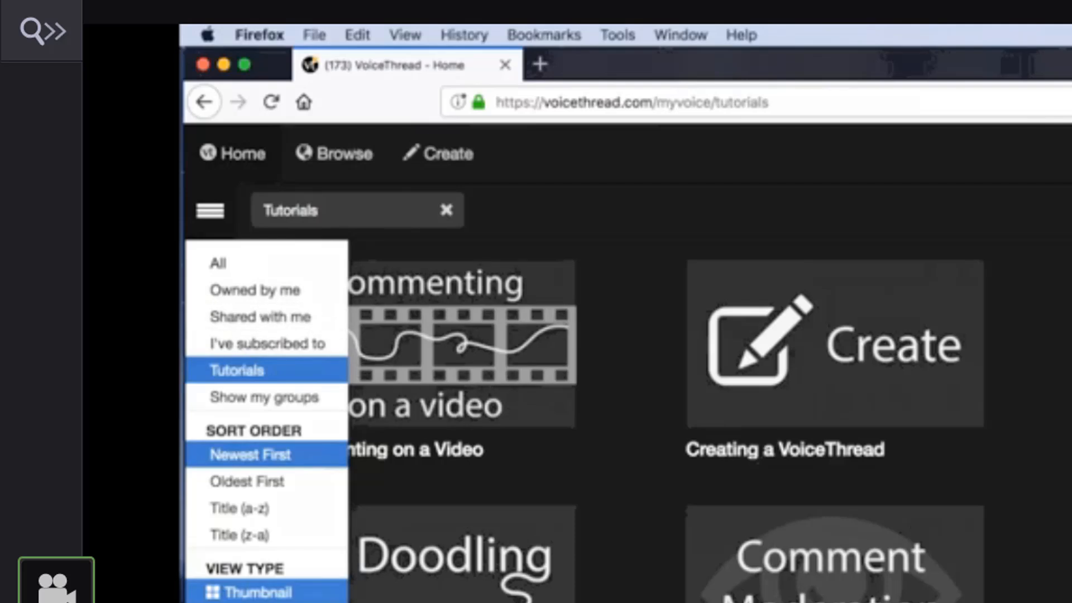
click(267, 366)
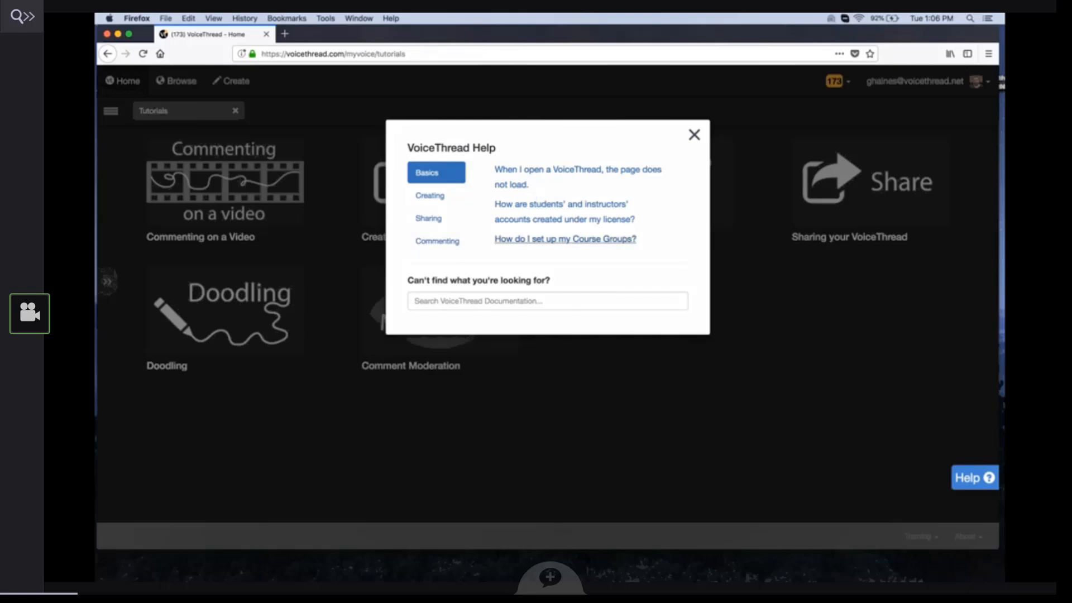
click(694, 137)
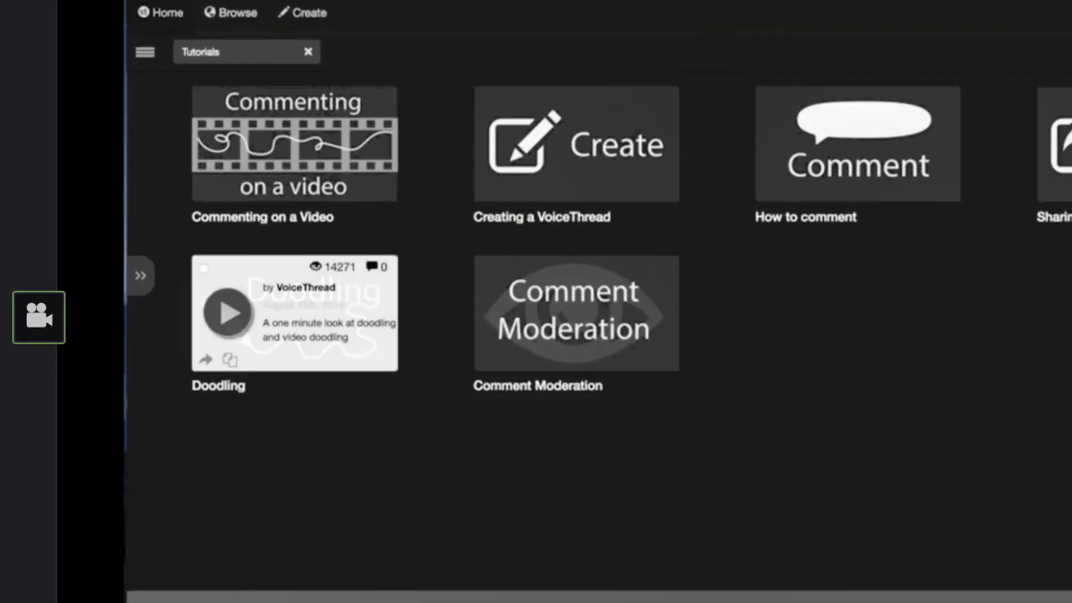
Step: Look through the groups sidebar and the Training and About link lists, closing each one again
click(122, 279)
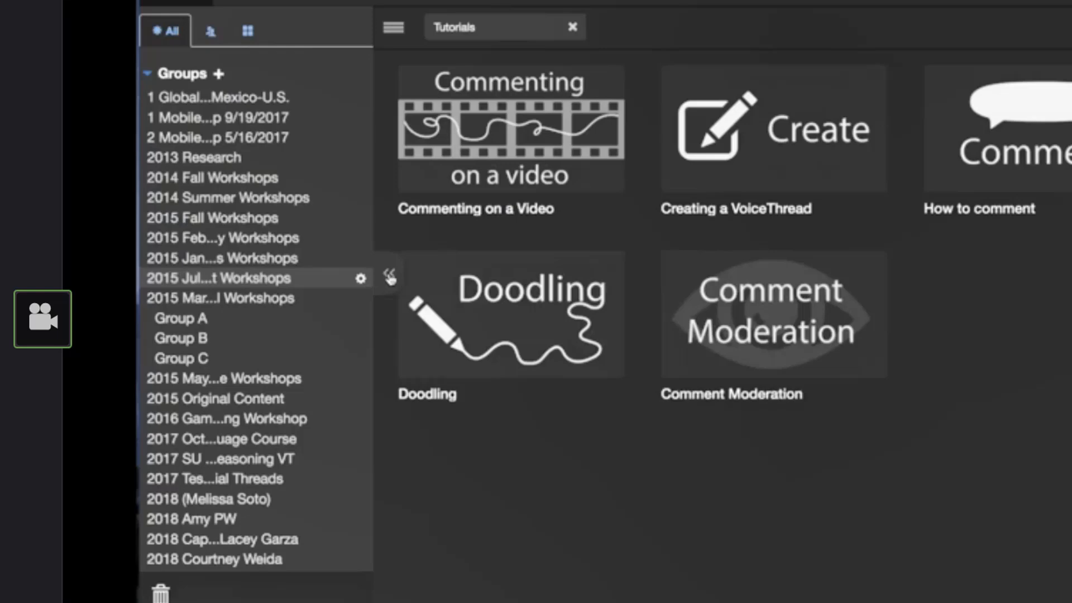
click(389, 276)
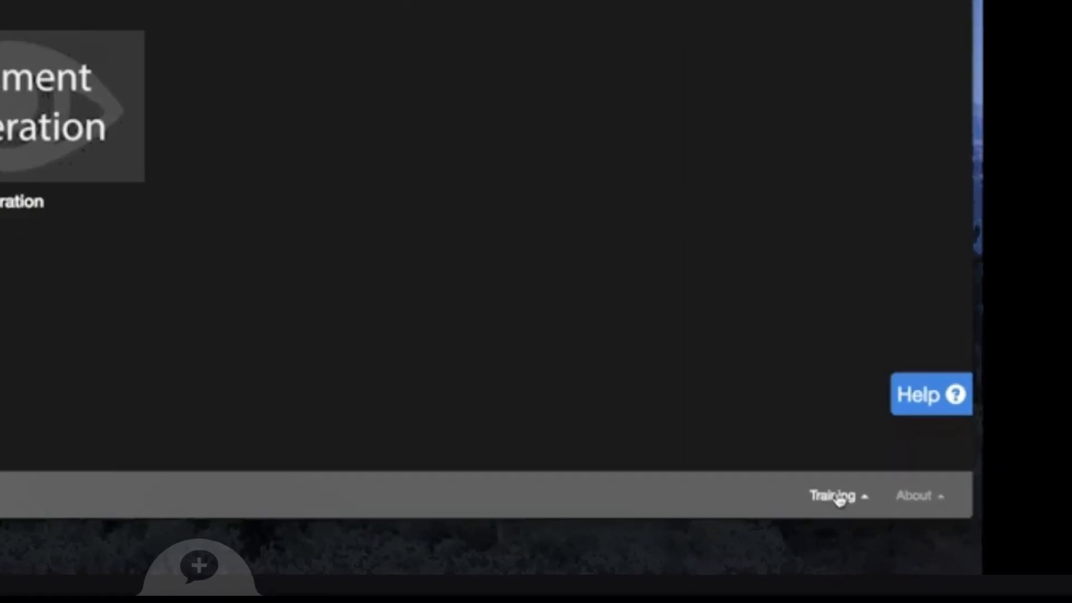
click(904, 528)
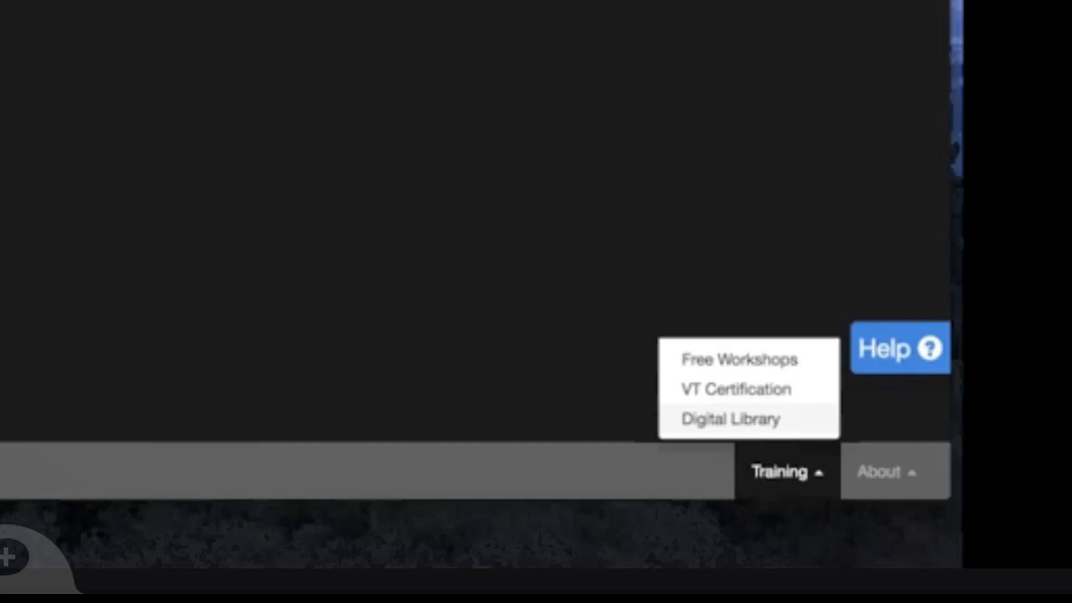
click(878, 475)
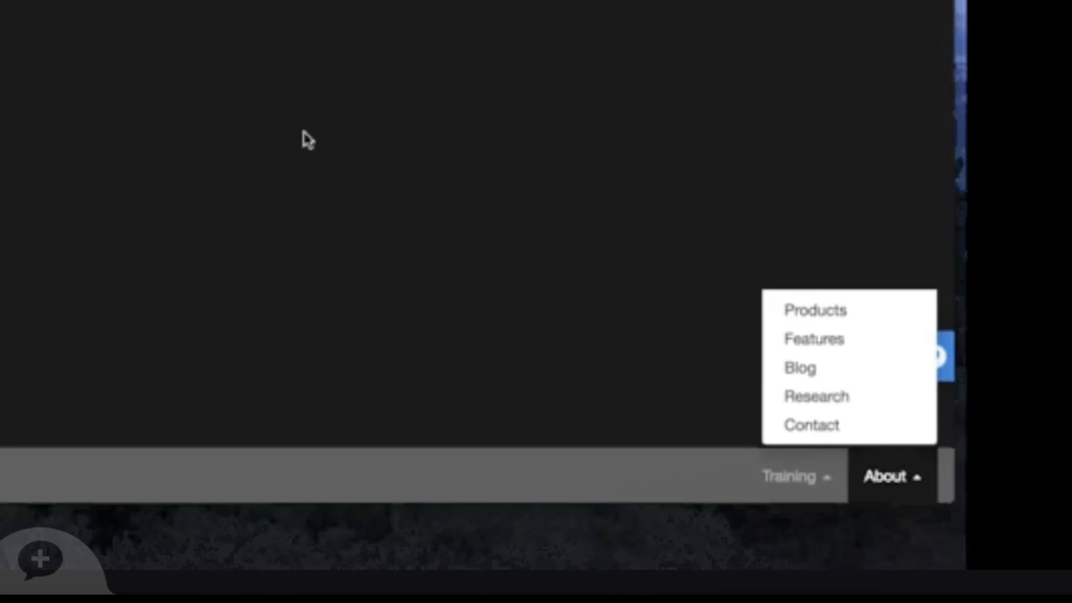
click(280, 116)
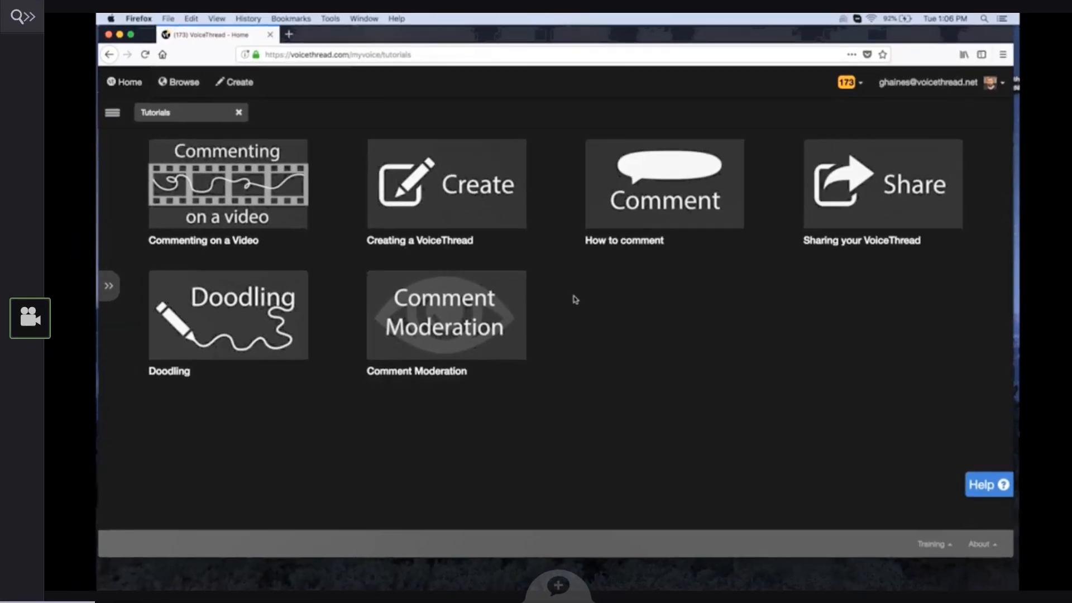
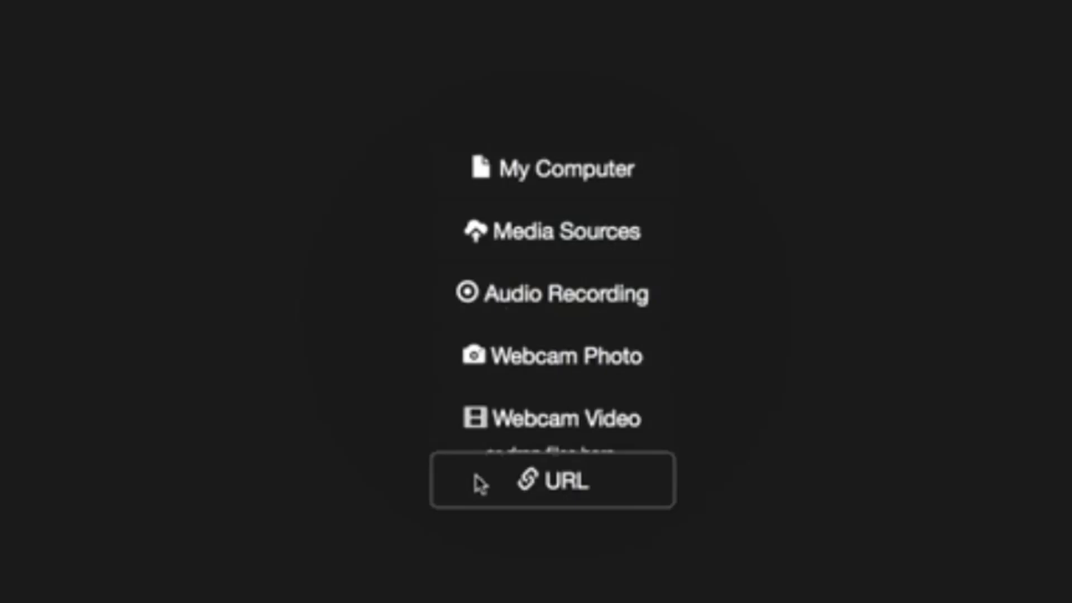
Step: View the dialog for adding a file by URL and close it without entering an address
click(561, 481)
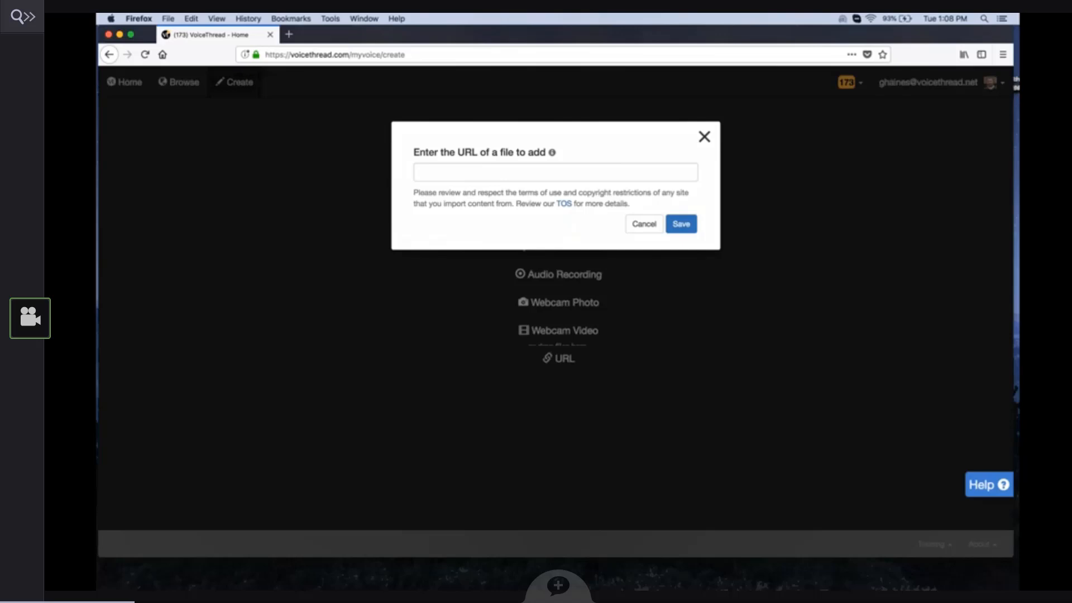
click(705, 137)
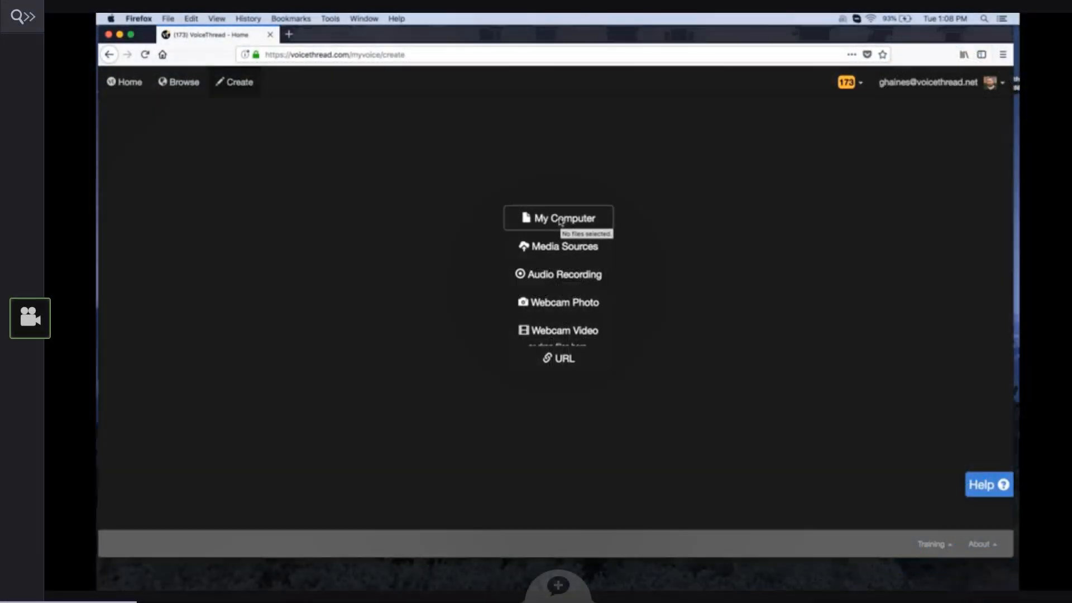
Step: Add WorkshopSamplePPT.pdf and hale_bopp_1.mpg from the computer as media for a new VoiceThread
click(560, 222)
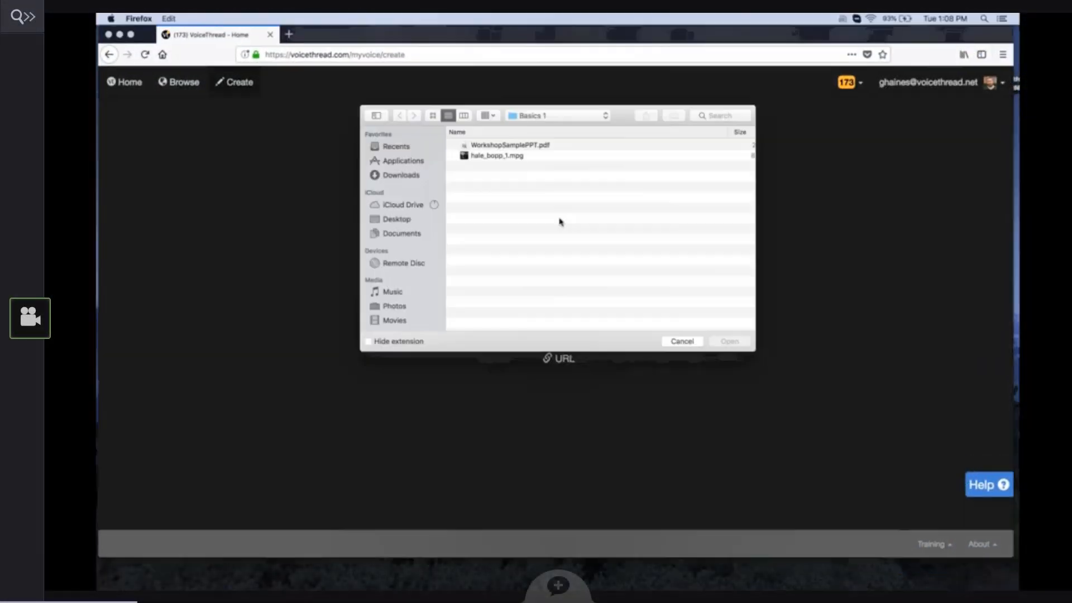
click(496, 147)
shift+click(493, 156)
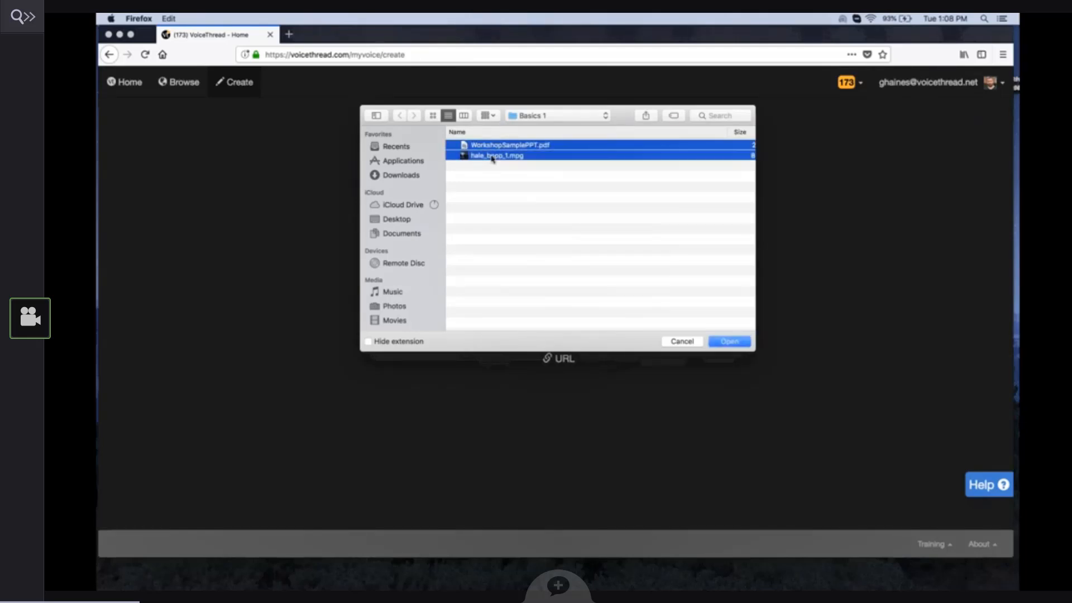
click(725, 342)
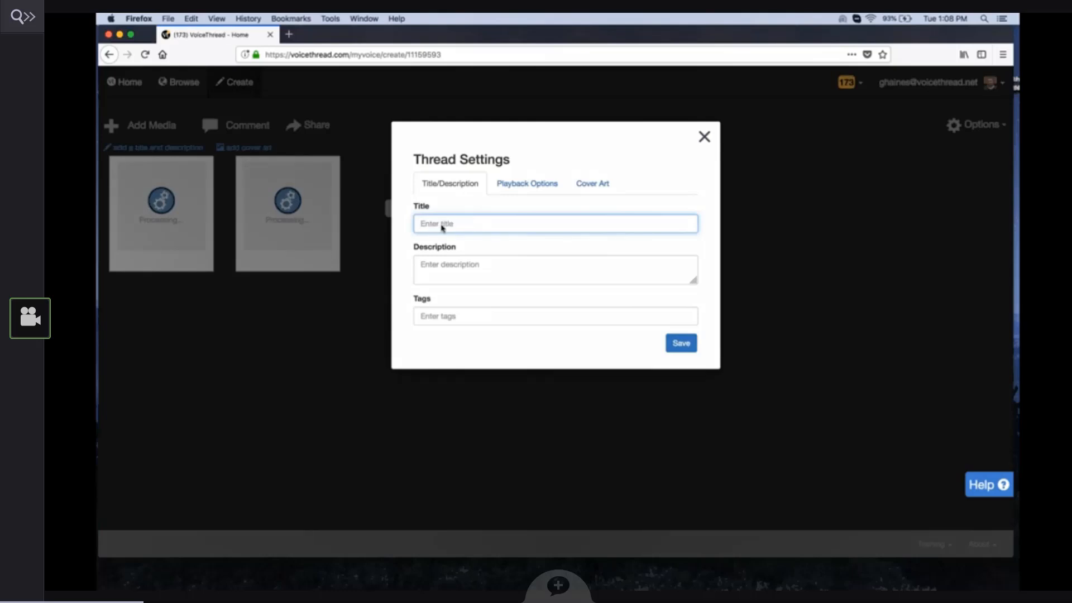
Step: Title the new VoiceThread Basics 1, leave the description and tags empty, and save the settings
text(Basics 1)
click(438, 264)
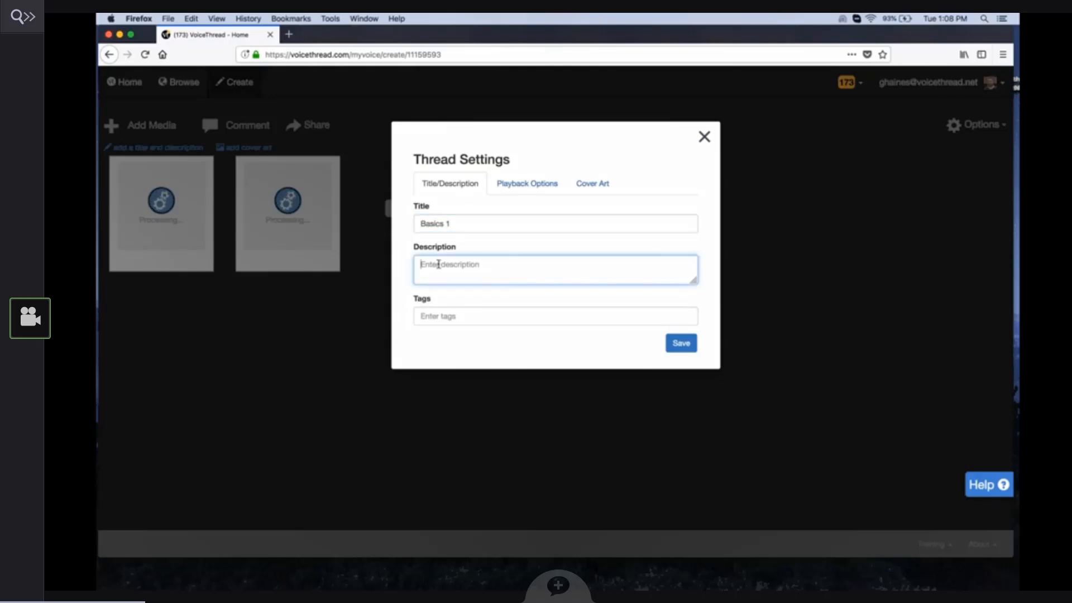
click(431, 316)
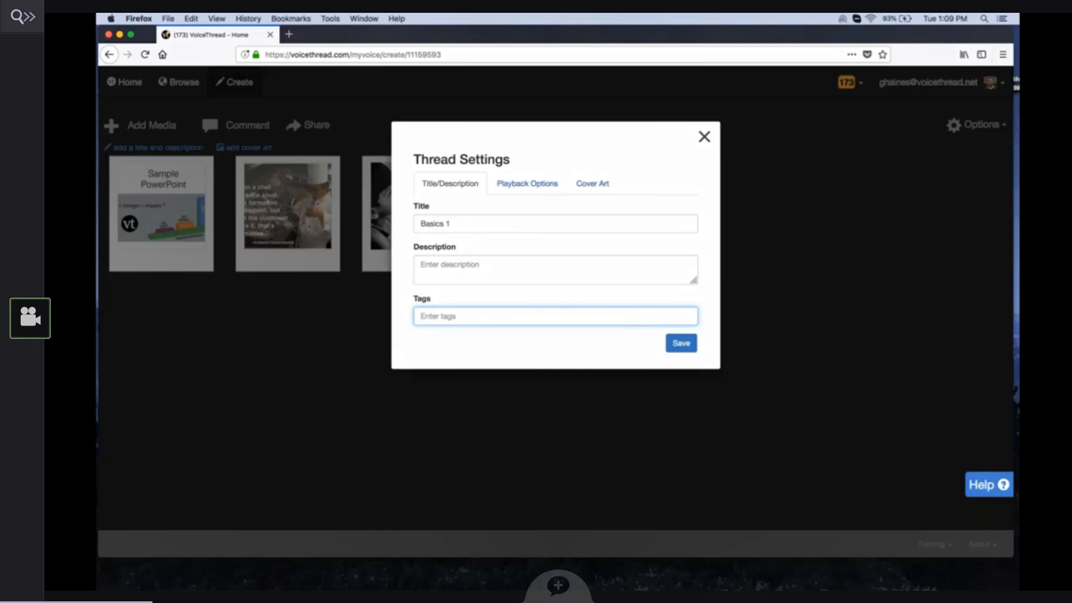
click(679, 344)
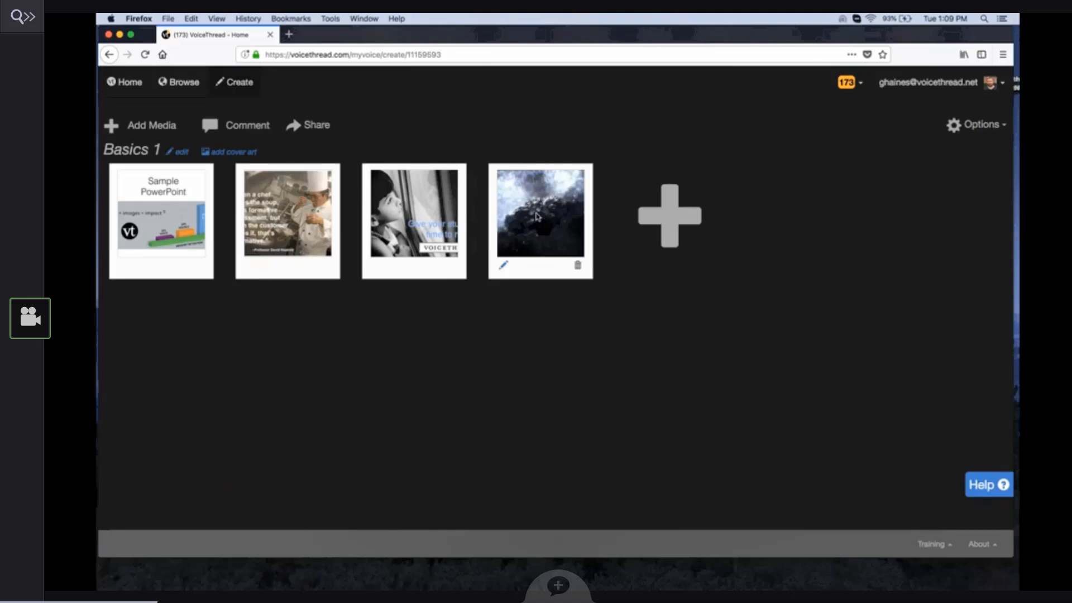
Step: Move the third slide of Basics 1 into second position, ahead of the chef slide, and return to the home page
click(665, 226)
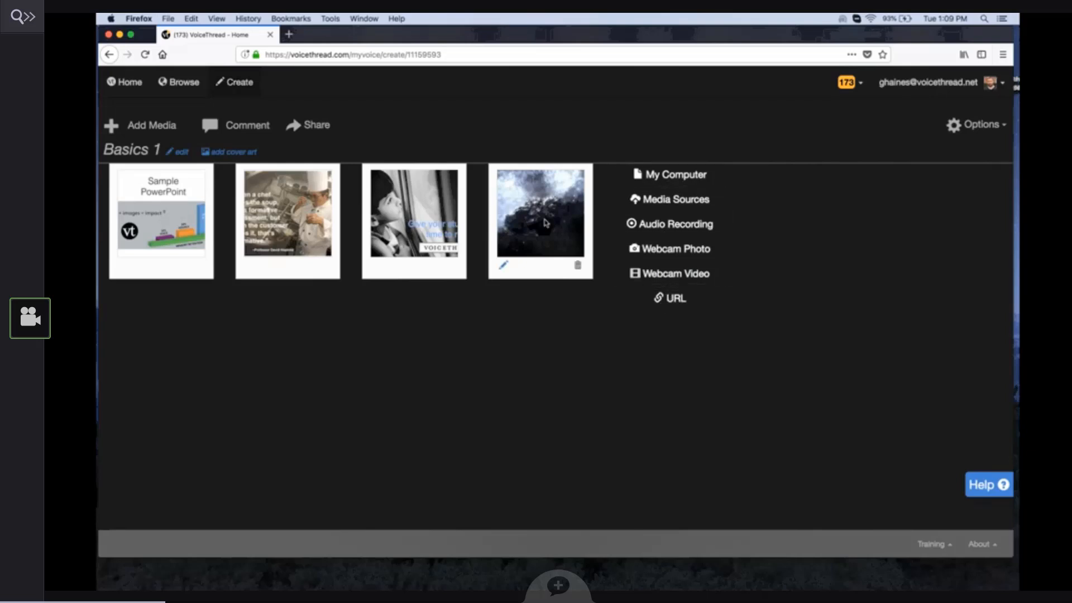
drag(419, 224, 296, 198)
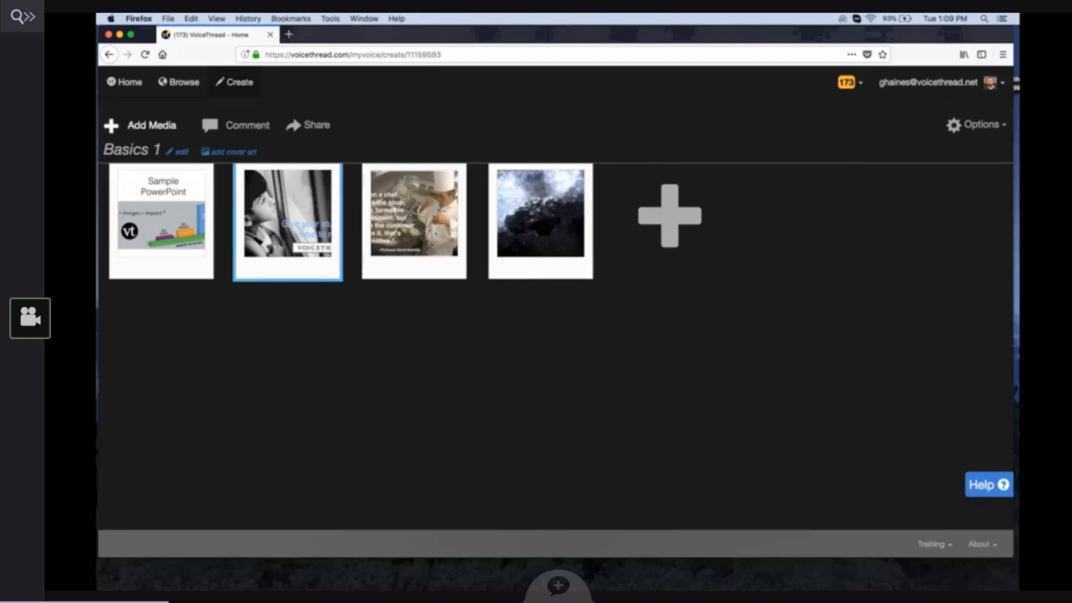
click(127, 85)
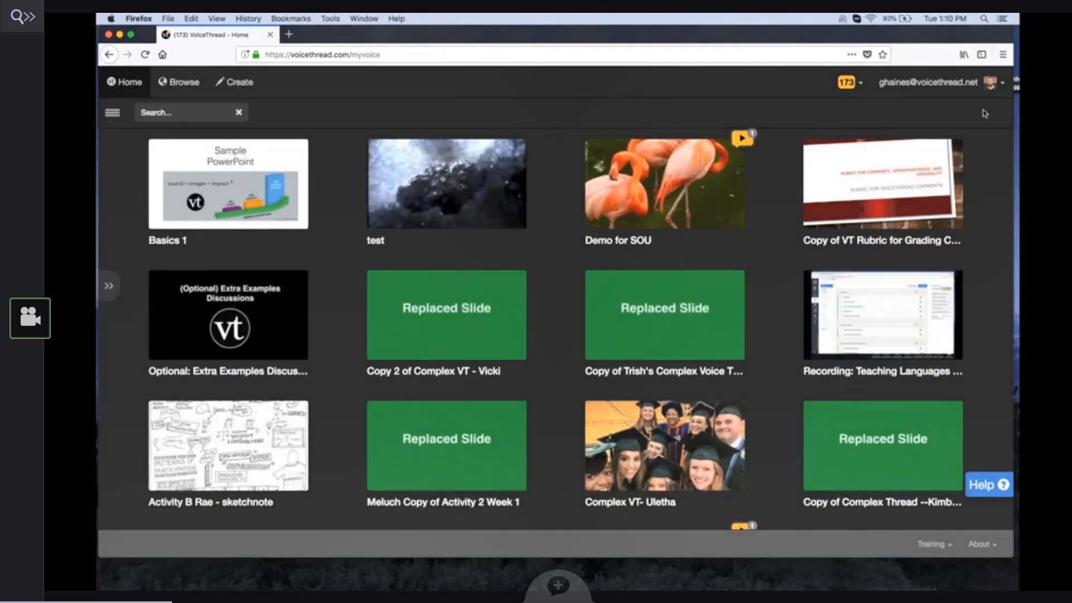
Step: Create another VoiceThread with WorkshopSamplePPT.pdf and hale_bopp_1.mpg added from the computer
click(246, 89)
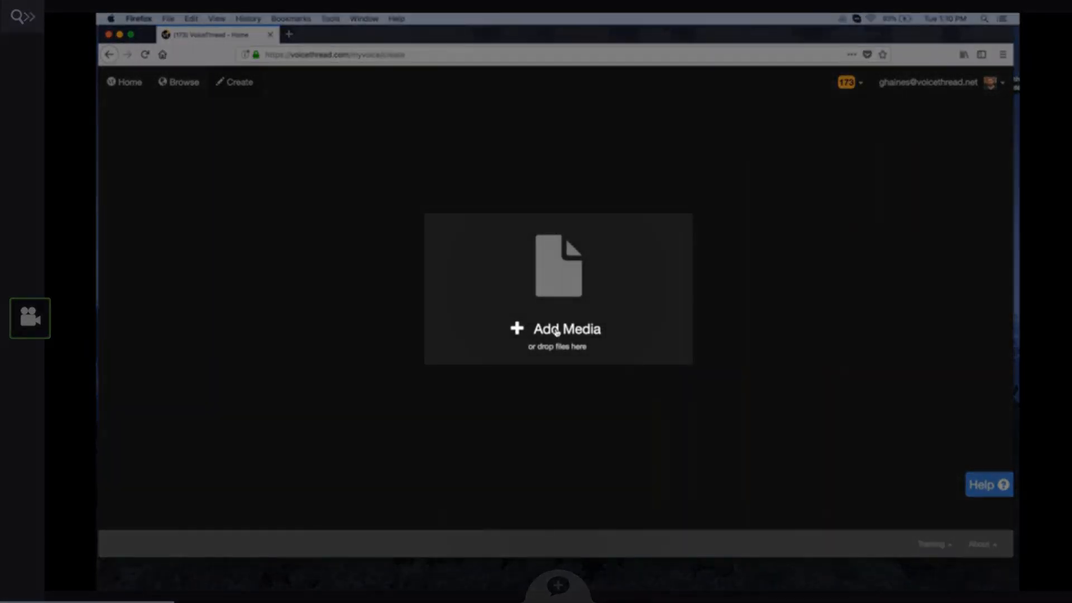
click(557, 332)
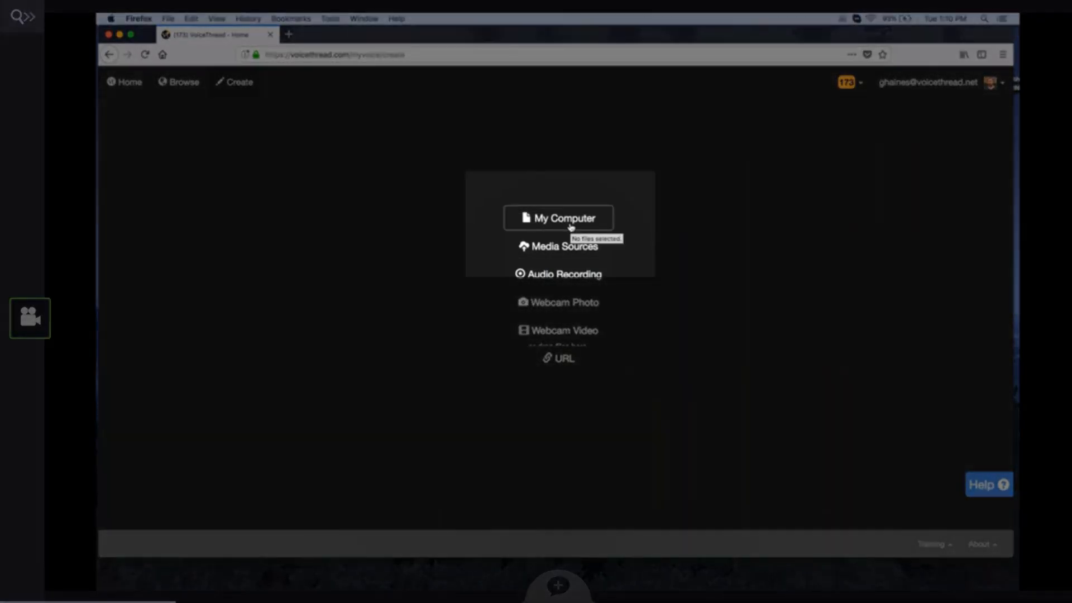
click(570, 219)
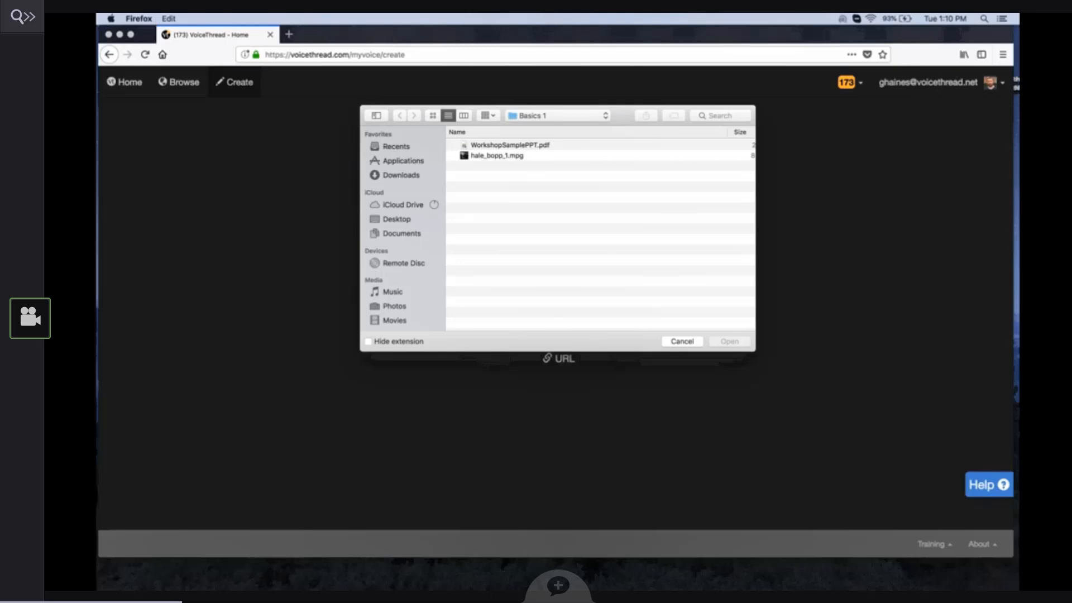
click(502, 157)
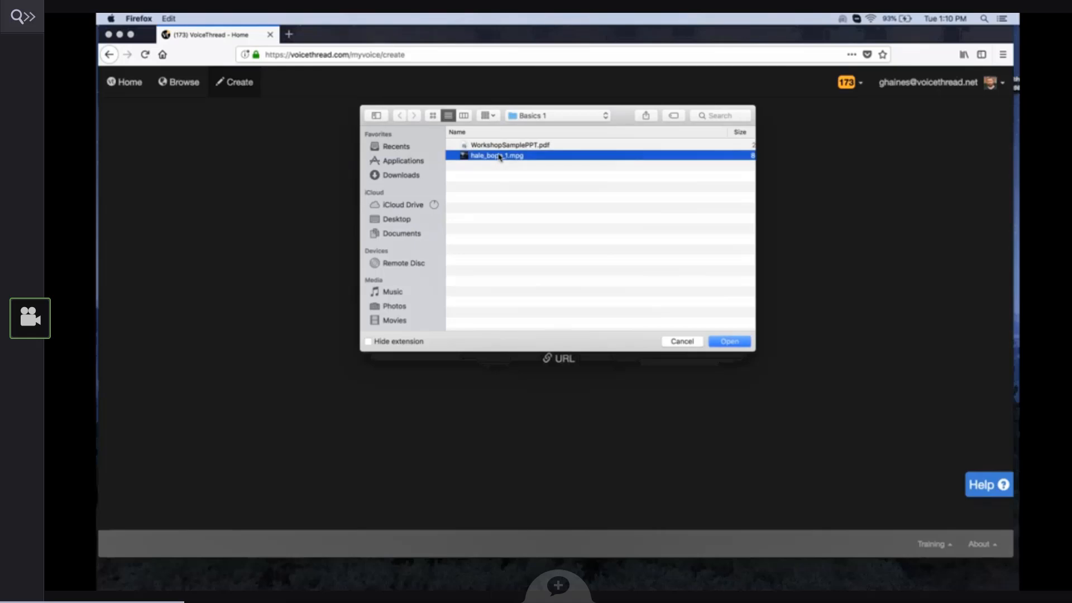
click(500, 146)
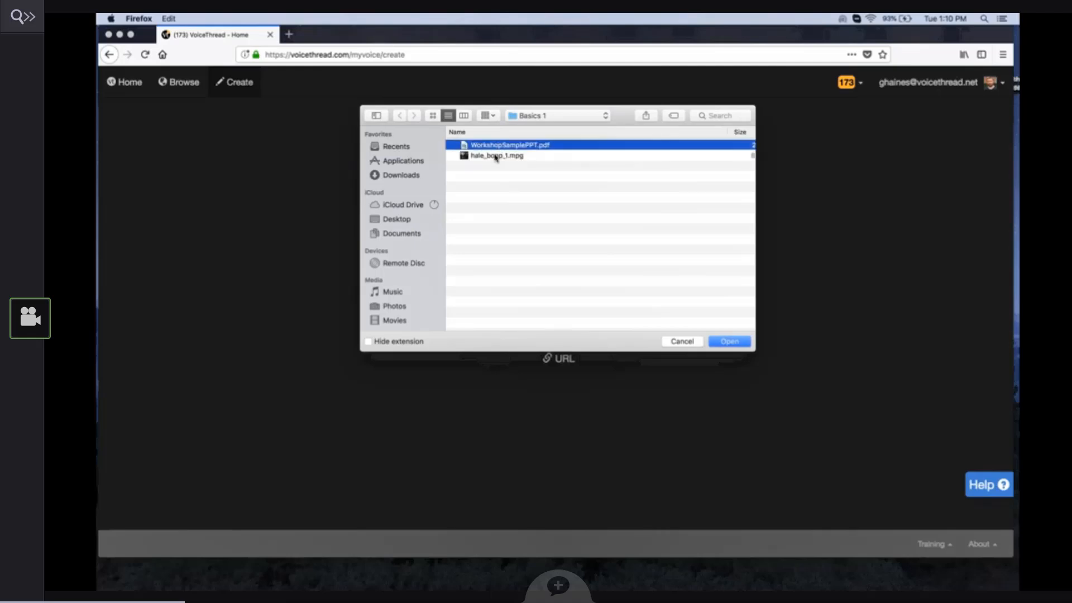
shift+click(496, 158)
click(729, 341)
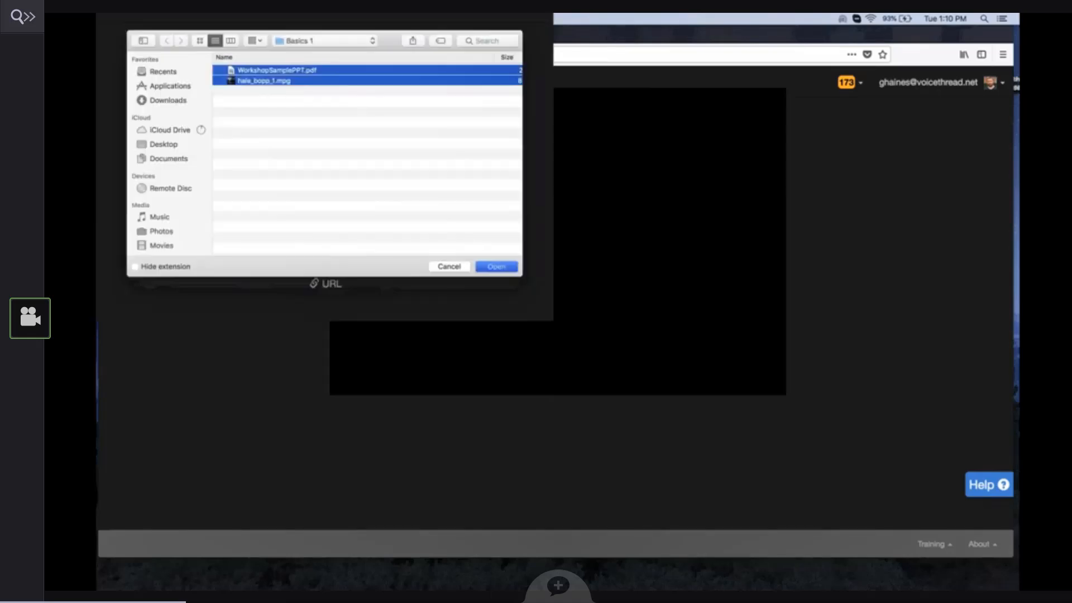
Step: Enter Basics 1.1 as the title in the thread settings, leaving the description and tags empty
text(B)
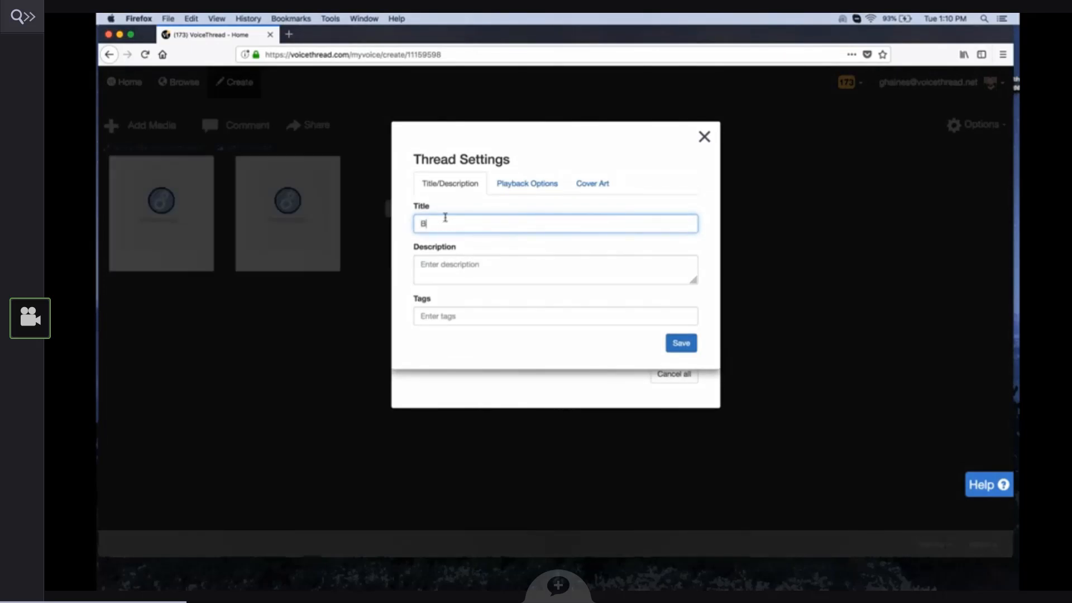
text(asics)
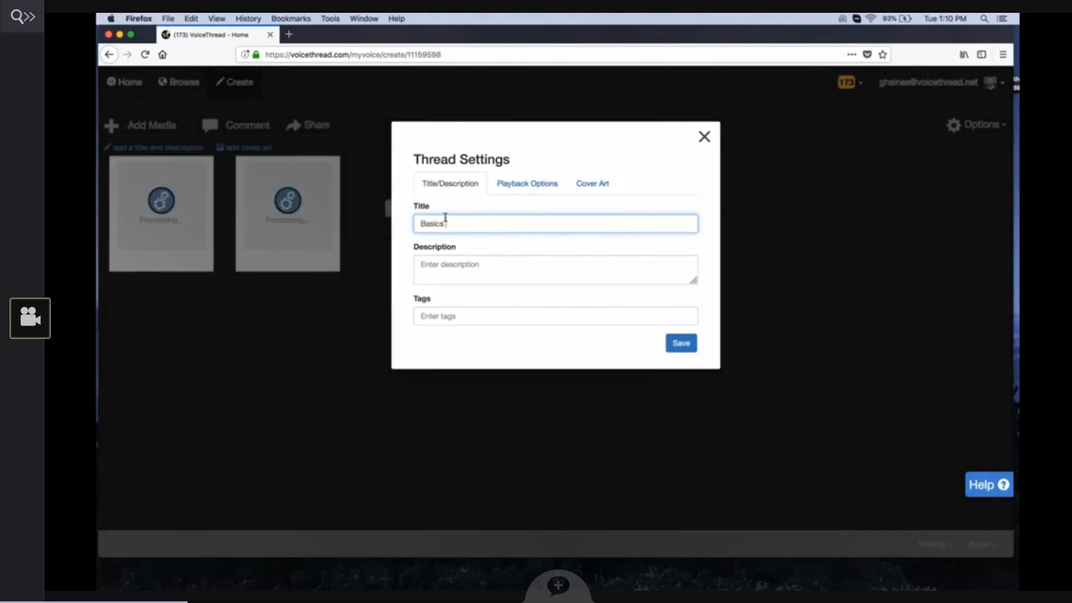
text( 1.1)
click(461, 269)
click(455, 314)
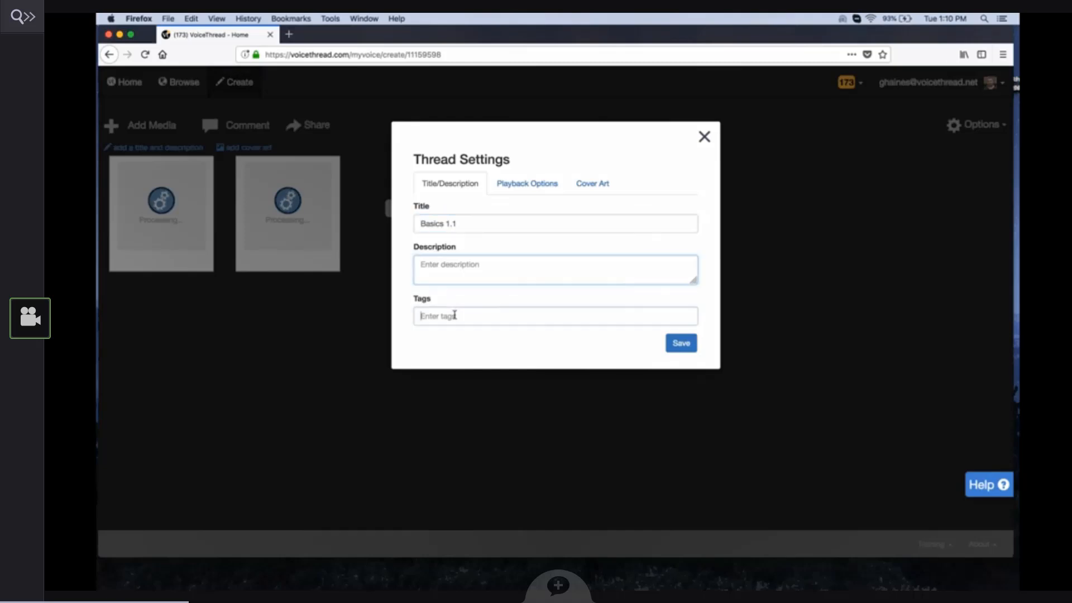
Step: Review the playback options without changing them and save the thread settings
click(538, 183)
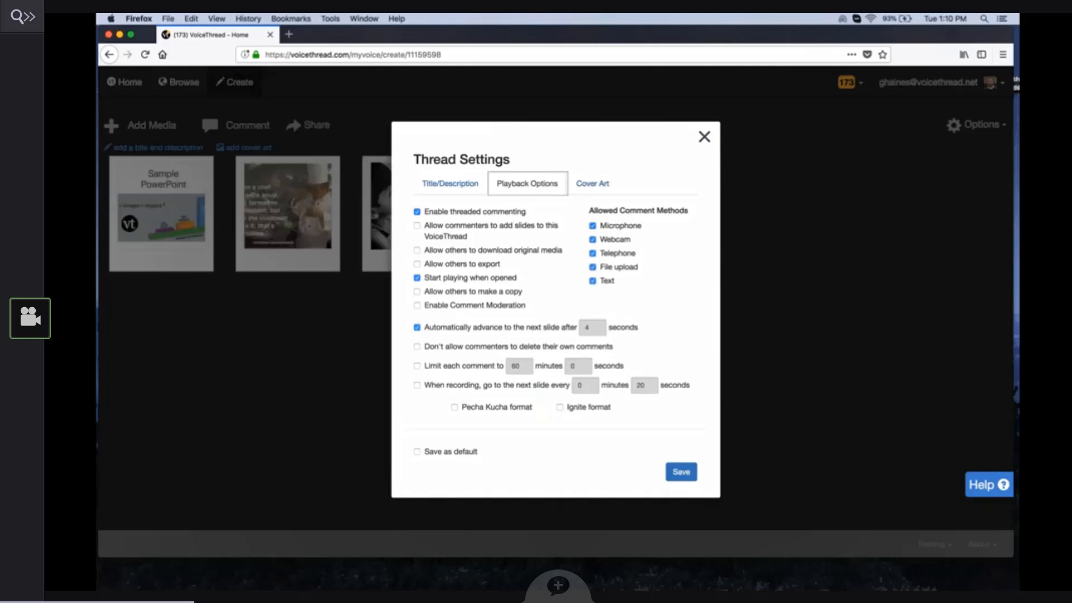
click(456, 193)
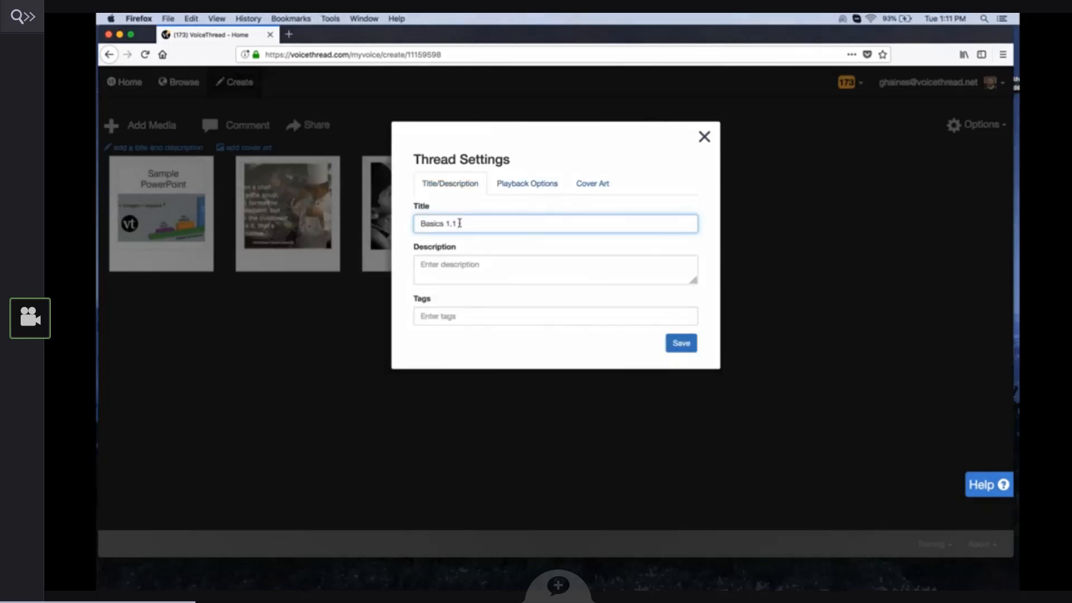
key(Return)
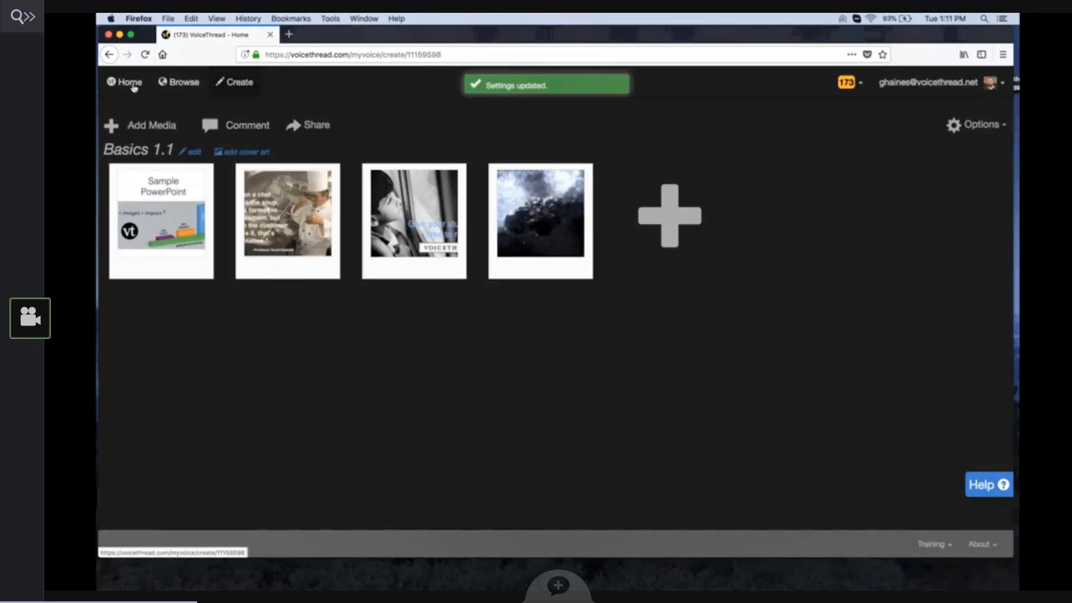
Step: Create another VoiceThread from the home page with WorkshopSamplePPT.pdf and hale_bopp_1.mpg uploaded from the computer
click(134, 87)
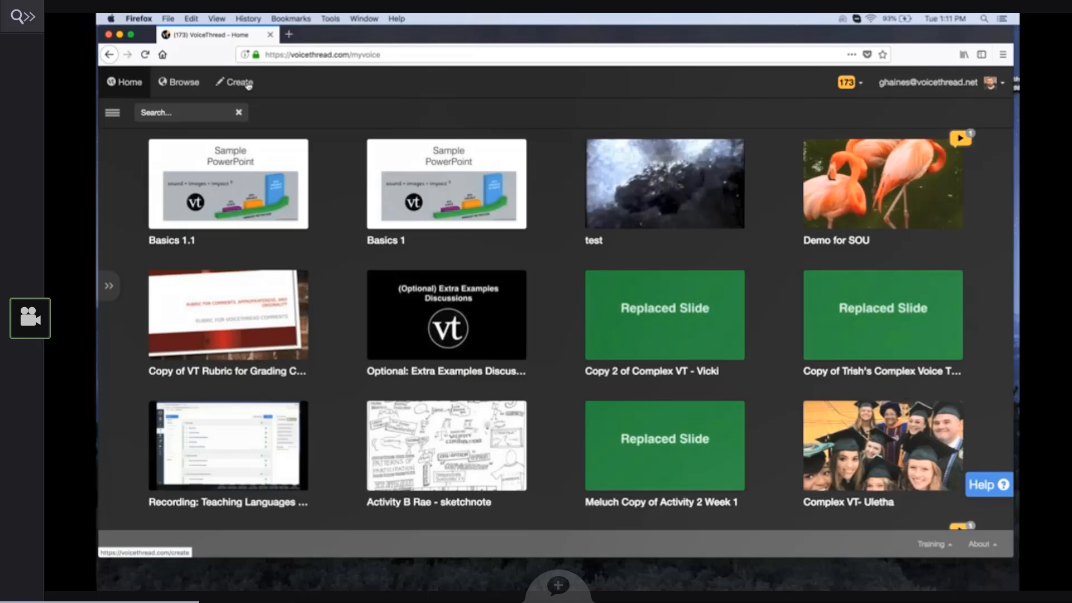
click(236, 83)
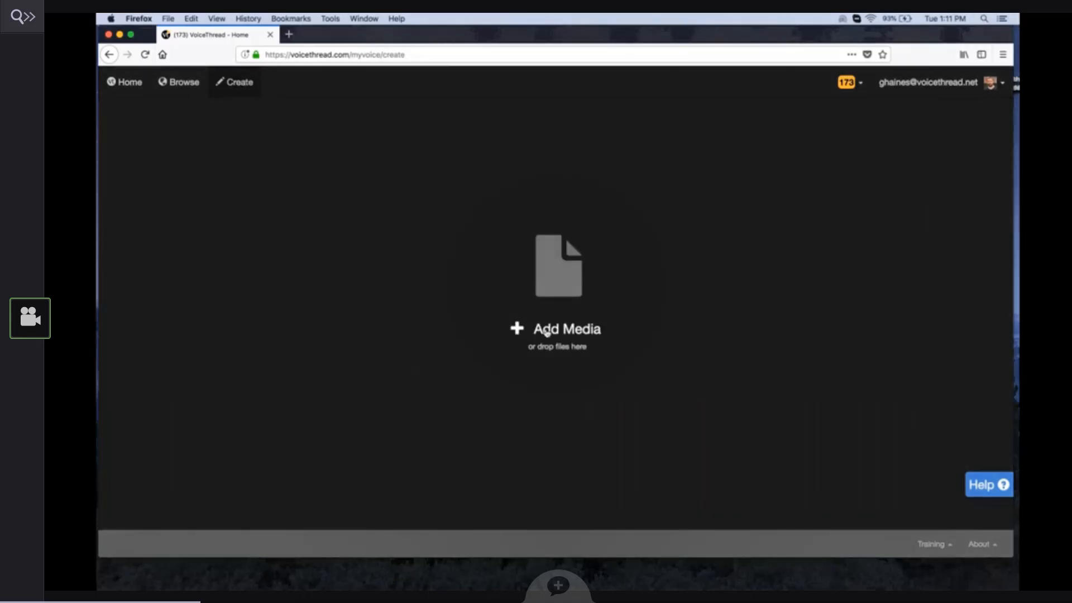
click(546, 331)
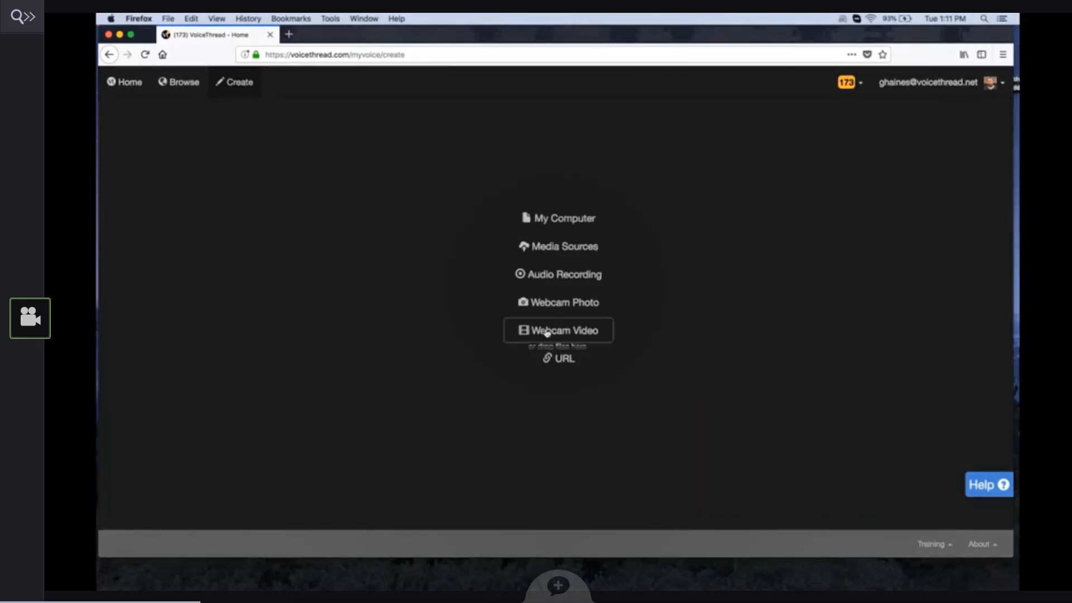
click(554, 222)
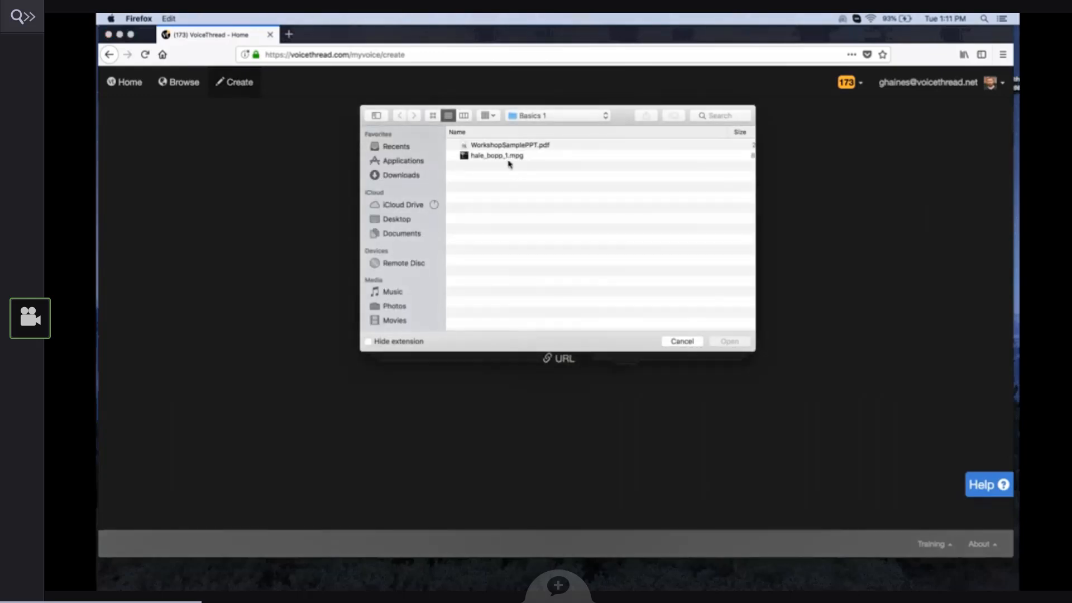
click(509, 158)
shift+click(511, 147)
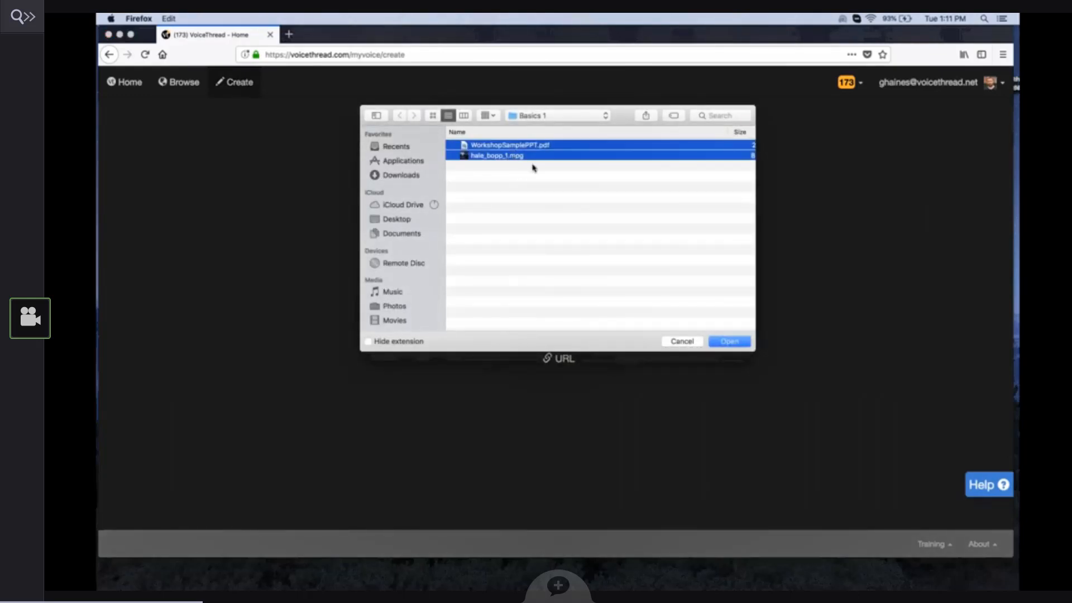
click(715, 339)
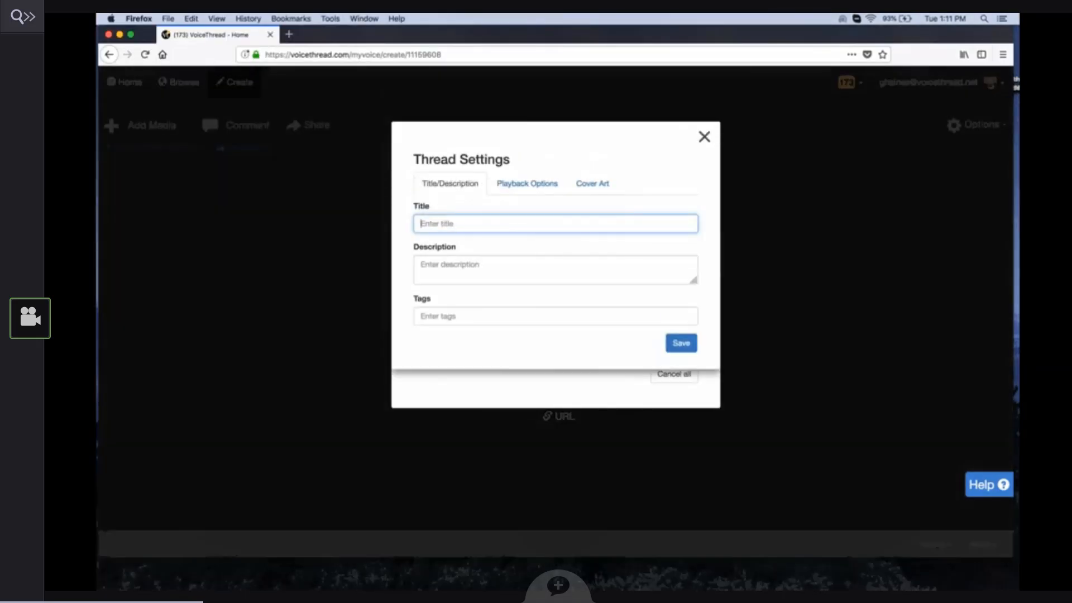
Step: Title the new VoiceThread Basics 1.2 and save the thread settings
text(Bas)
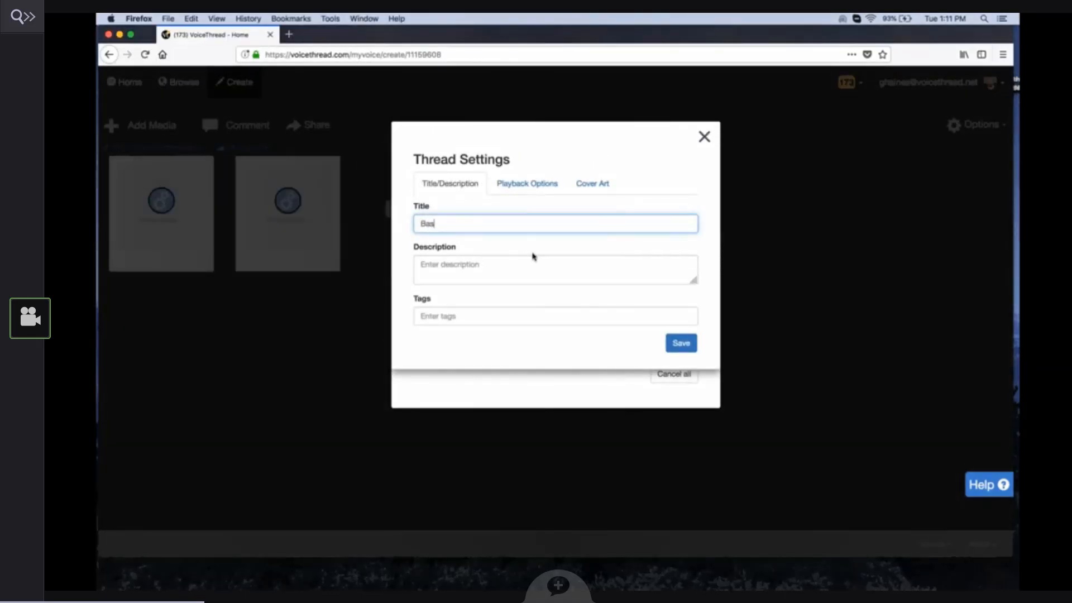
text(ics 1.2)
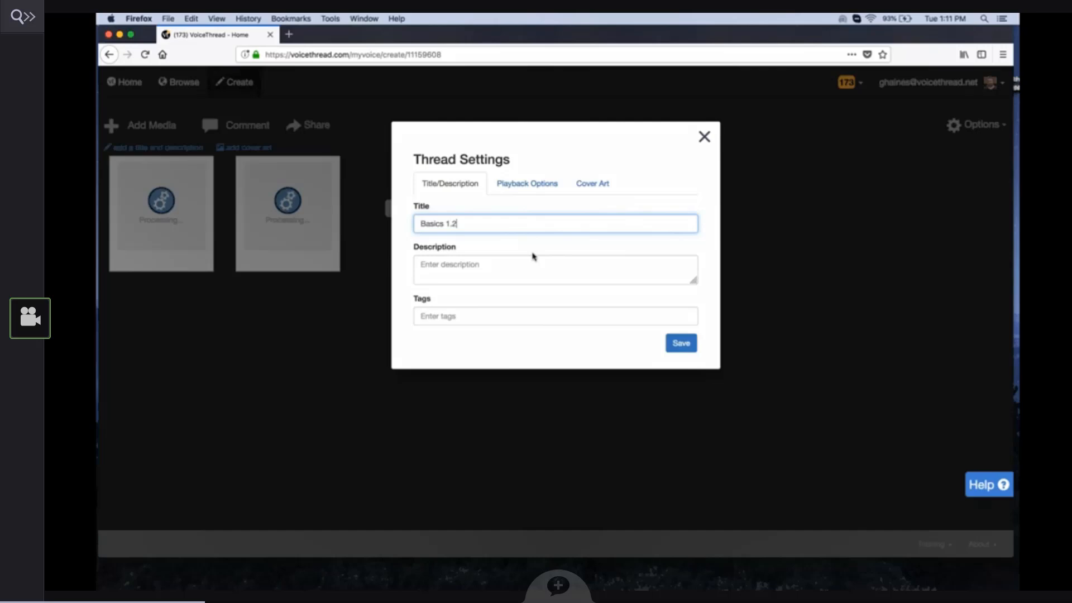
click(684, 343)
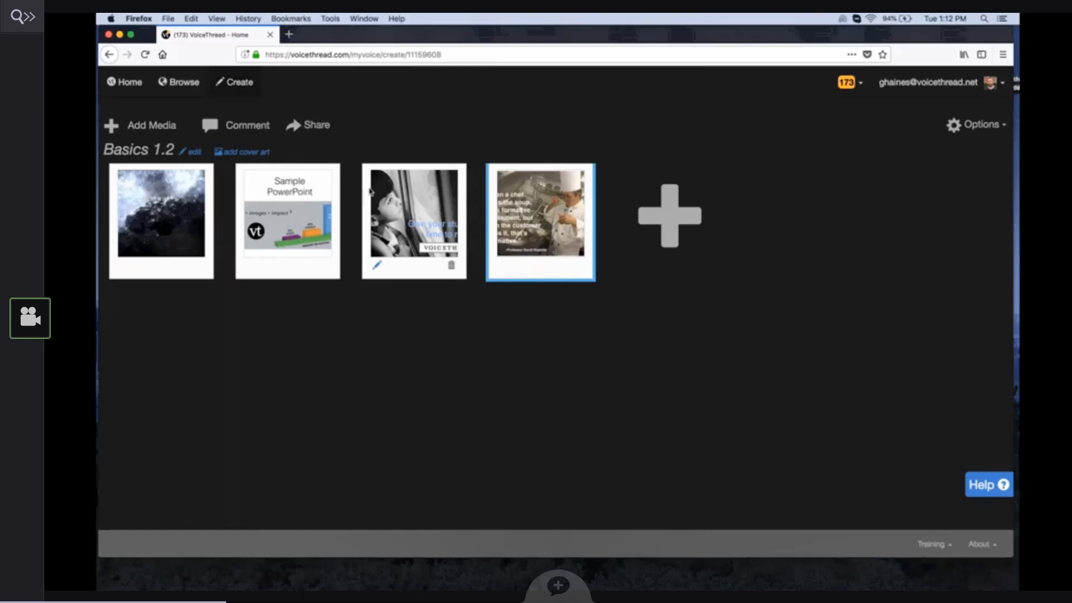
Step: Reorder the slides so the boy-at-the-window slide precedes the Sample PowerPoint slide and the dark video slide comes last
drag(371, 193, 296, 189)
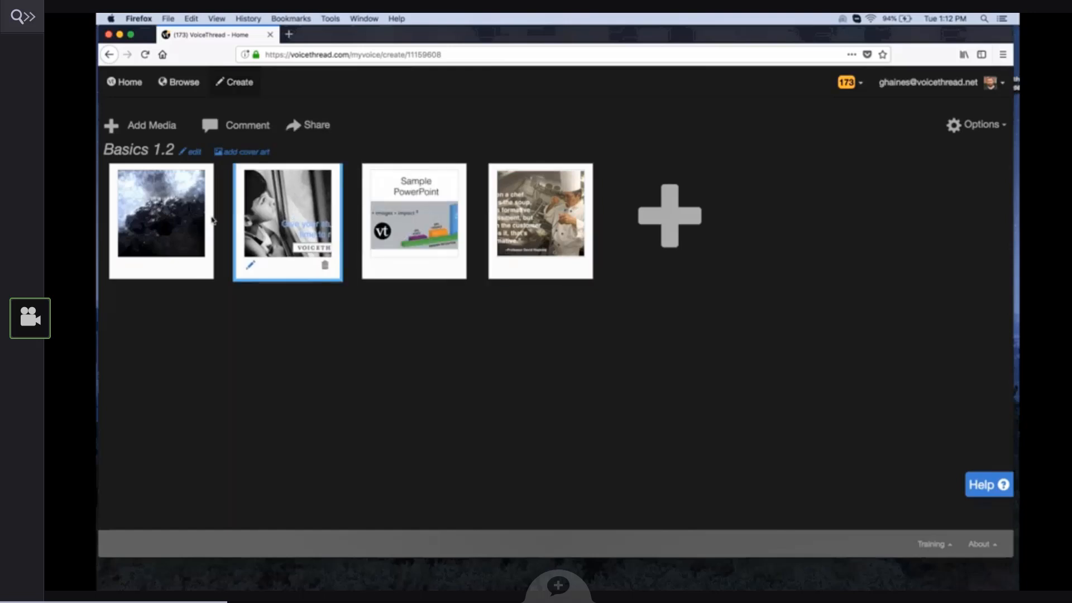
drag(176, 214, 548, 225)
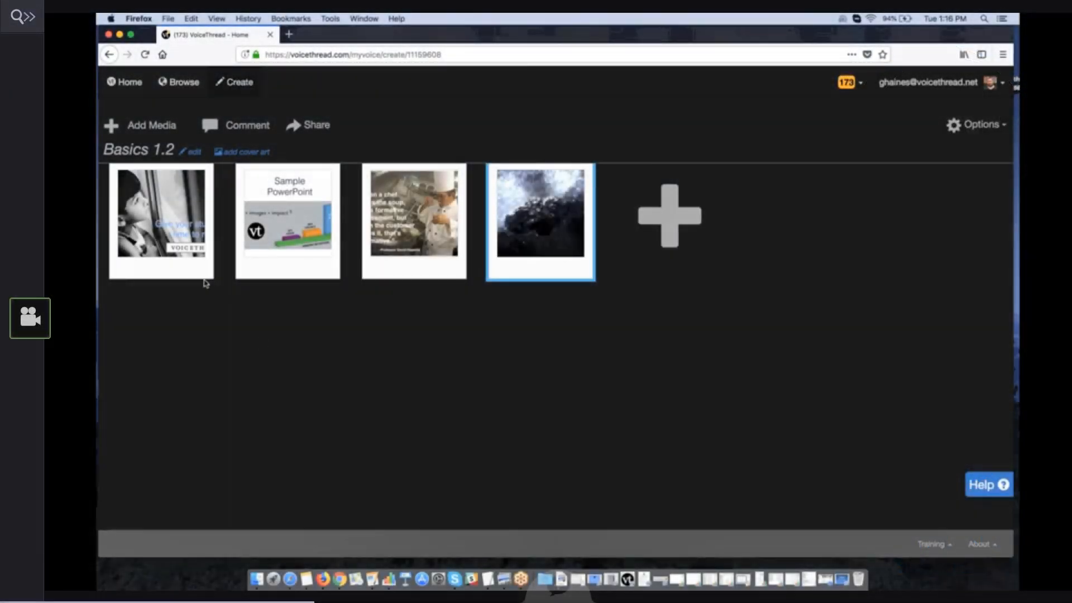
Step: Open Basics 1.2 for commenting and start recording an audio comment on the first slide
mouse_move(197, 262)
mouse_move(378, 199)
mouse_move(528, 210)
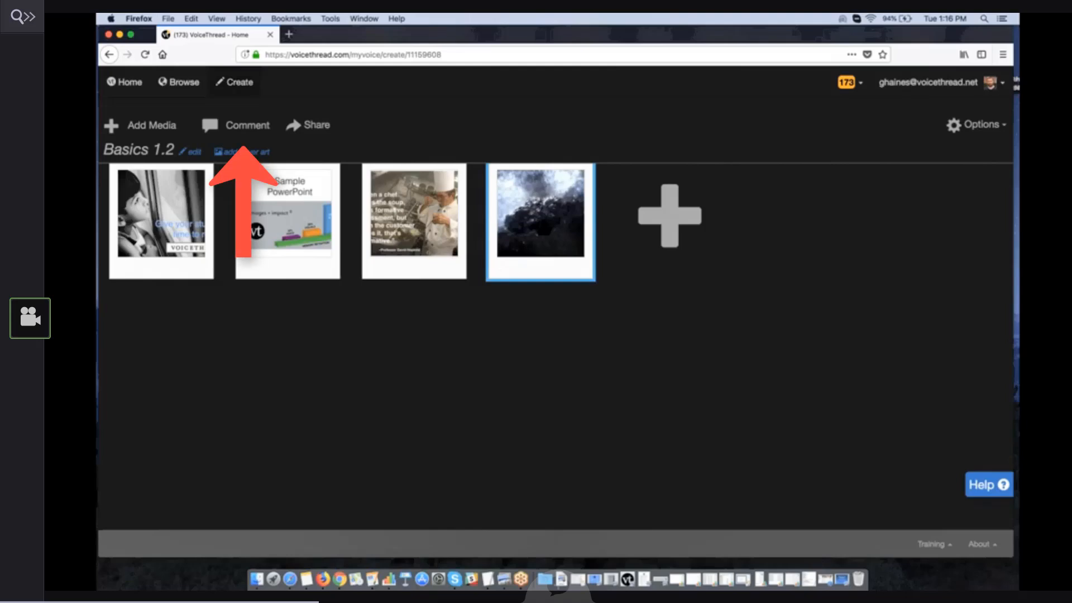
click(241, 126)
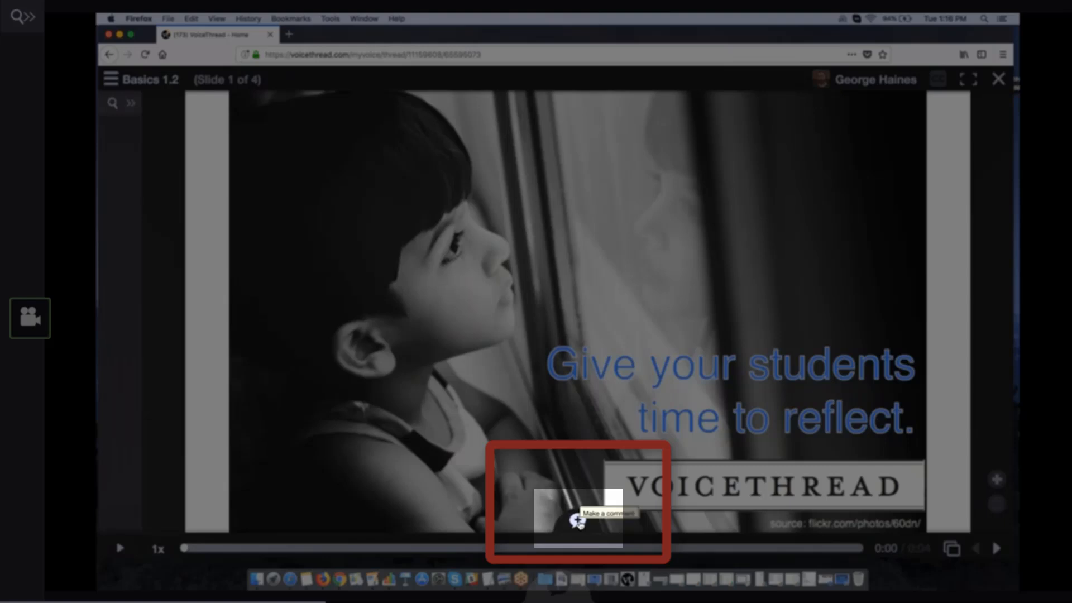
click(577, 521)
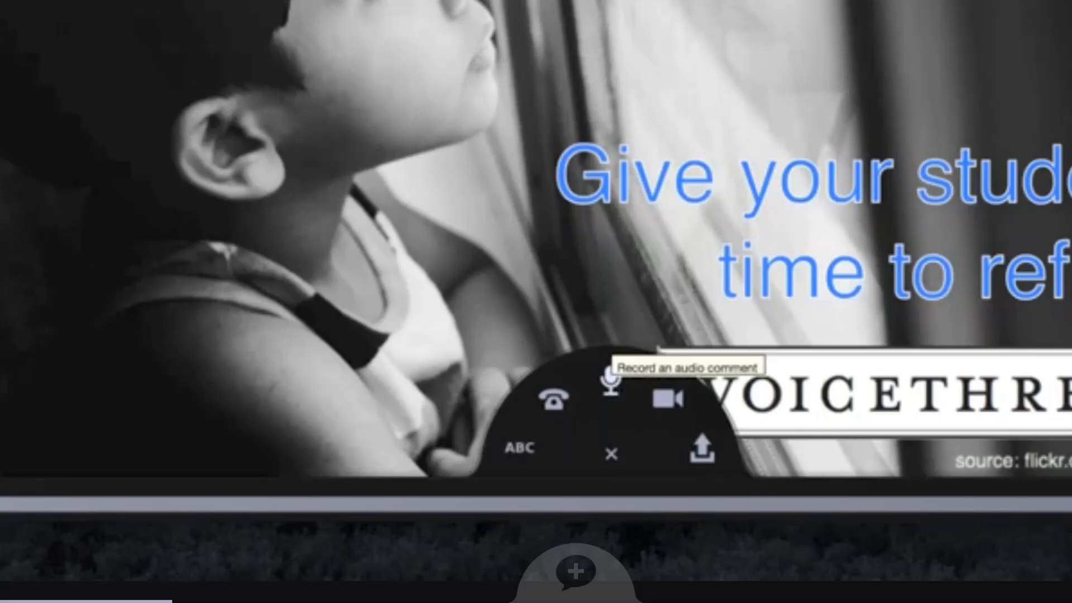
click(611, 380)
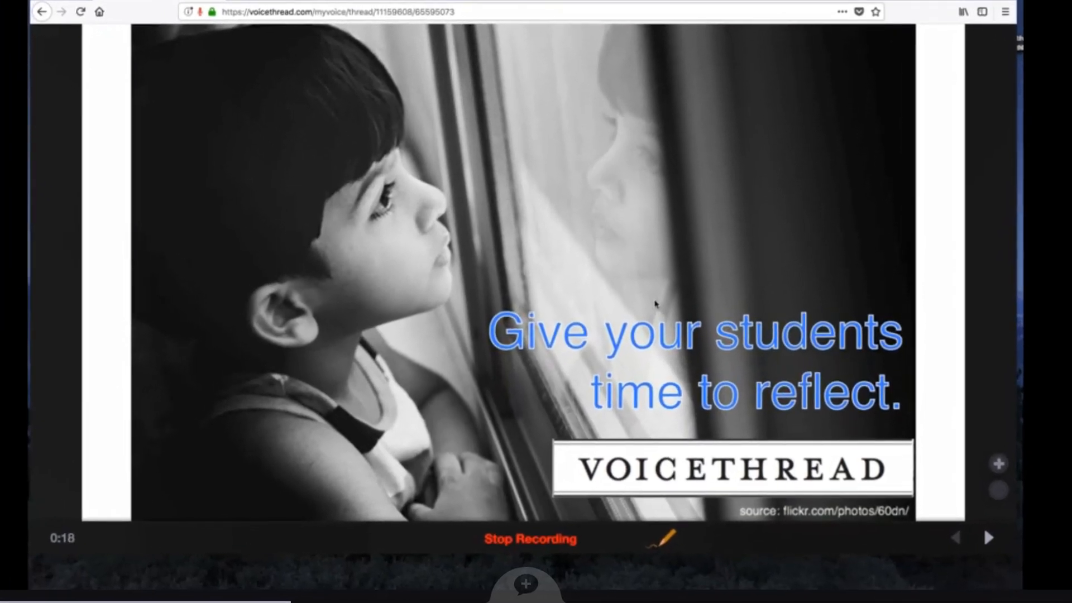
Step: While recording, circle the word "your" in orange and underline the word "Give" in red
drag(672, 327, 634, 385)
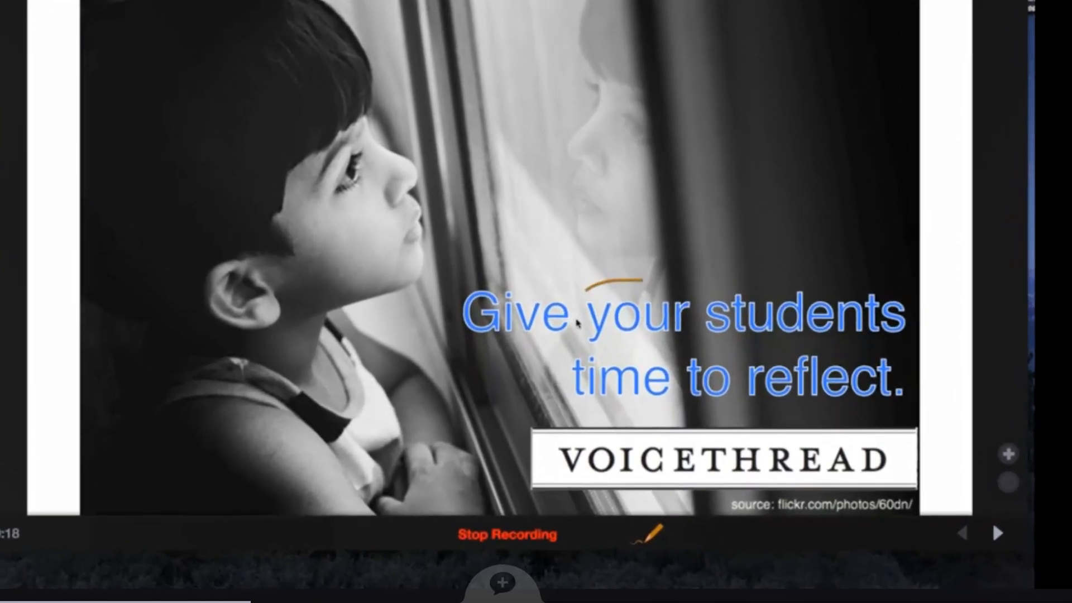
mouse_move(631, 338)
mouse_down()
mouse_move(685, 297)
mouse_move(607, 256)
mouse_up()
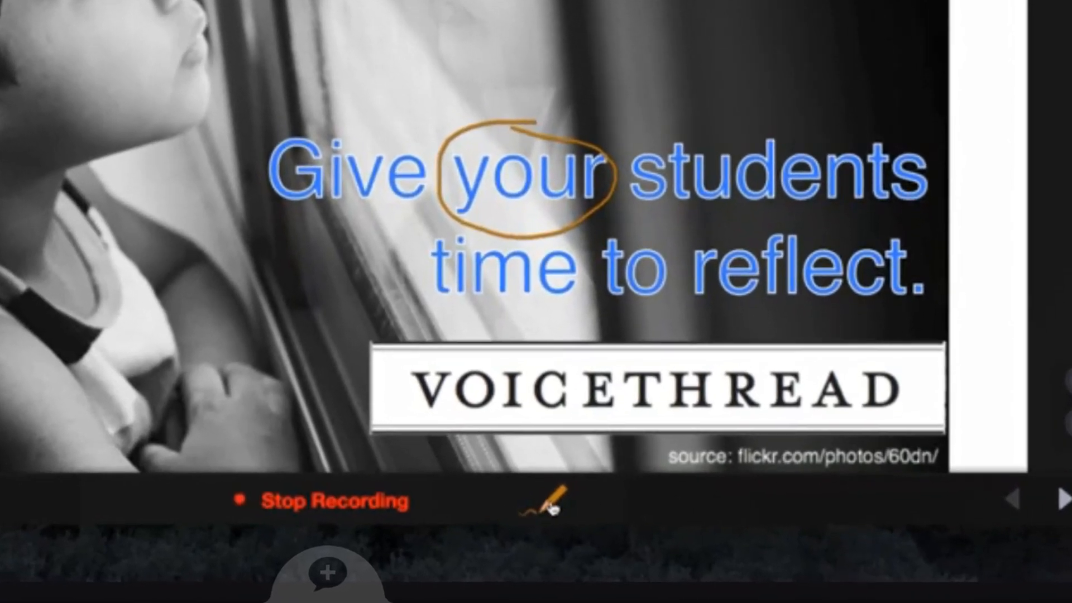
click(558, 504)
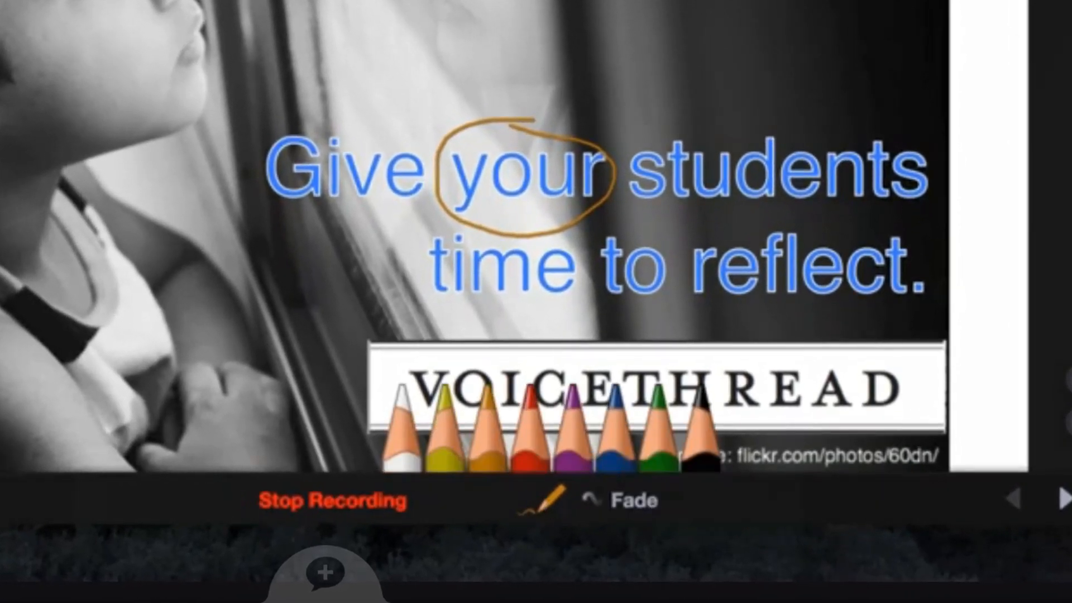
click(529, 457)
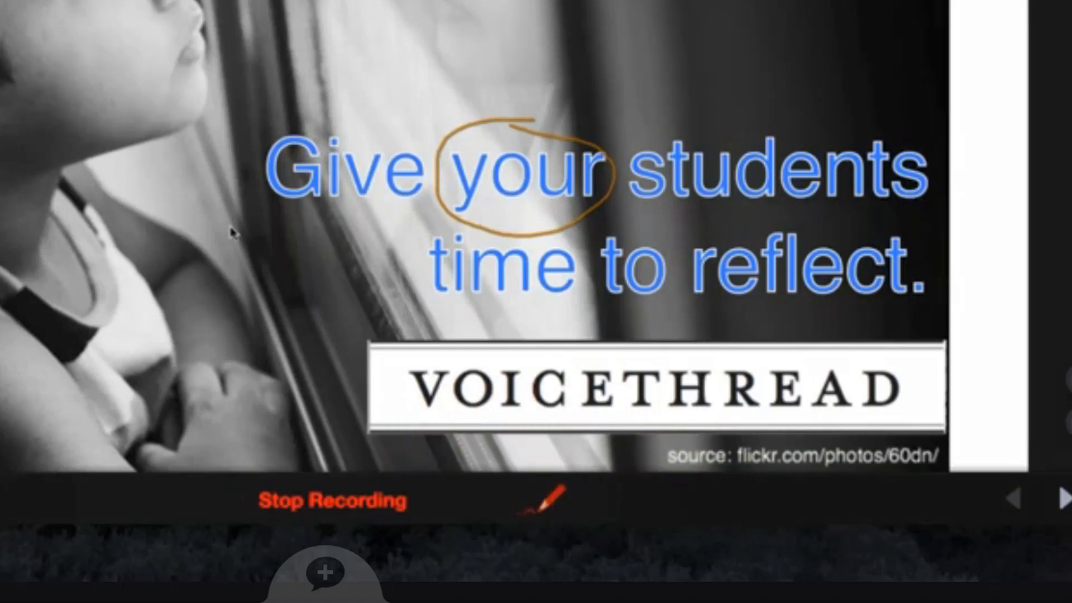
drag(242, 205, 415, 214)
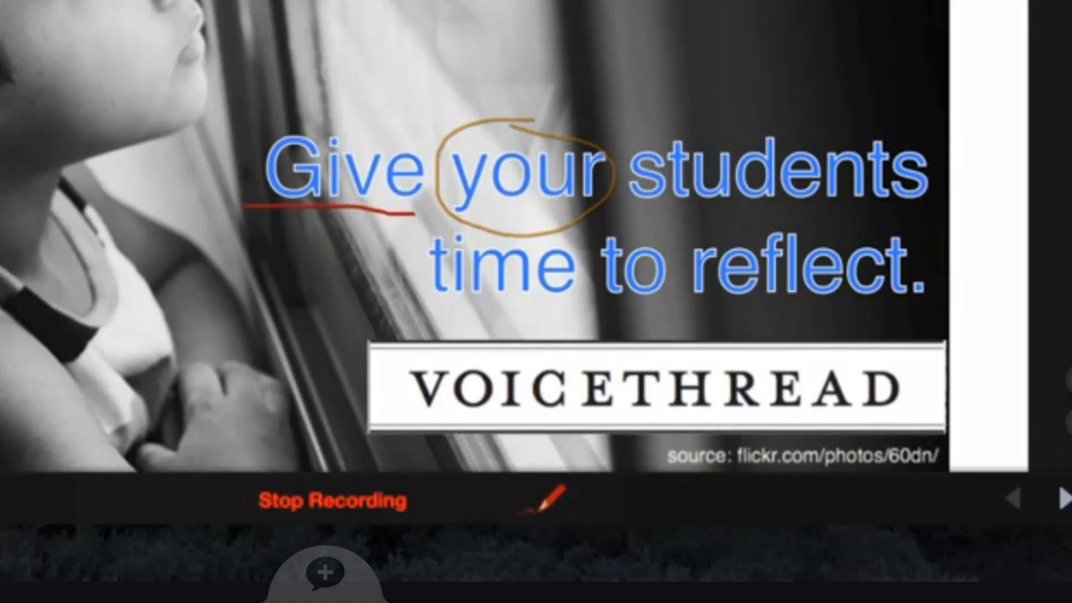
Step: Set the annotations to No fade, then draw a white arrow toward "students" and a white circle around "Give"
click(557, 509)
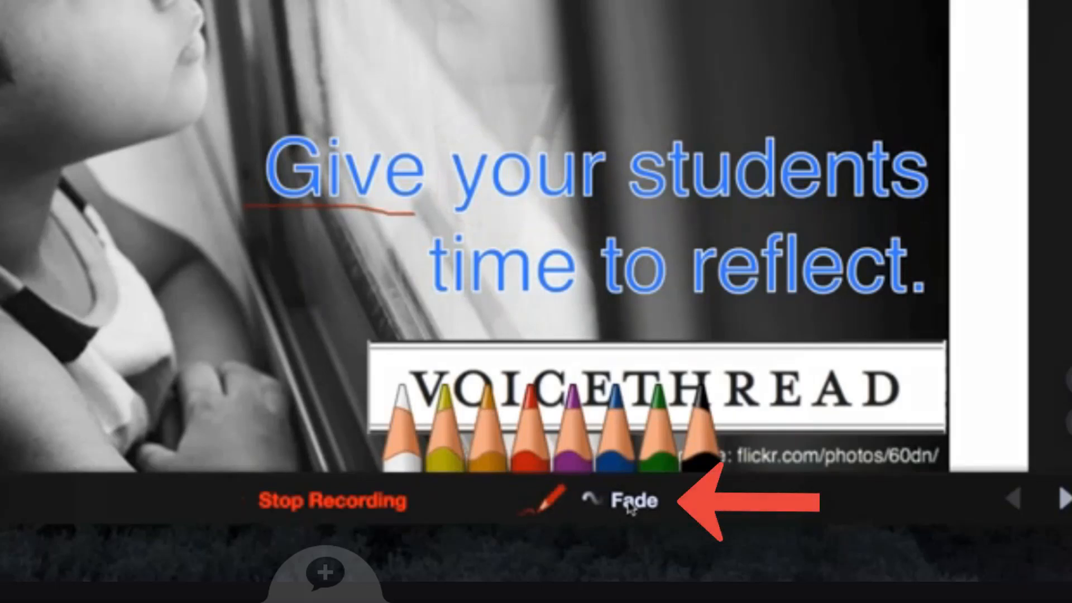
click(631, 506)
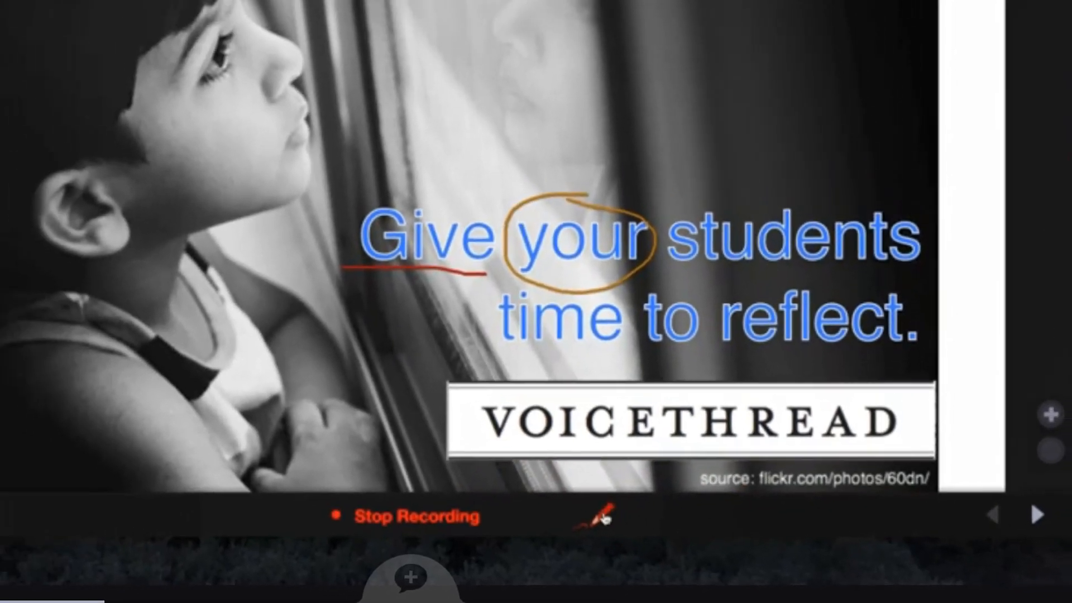
click(574, 509)
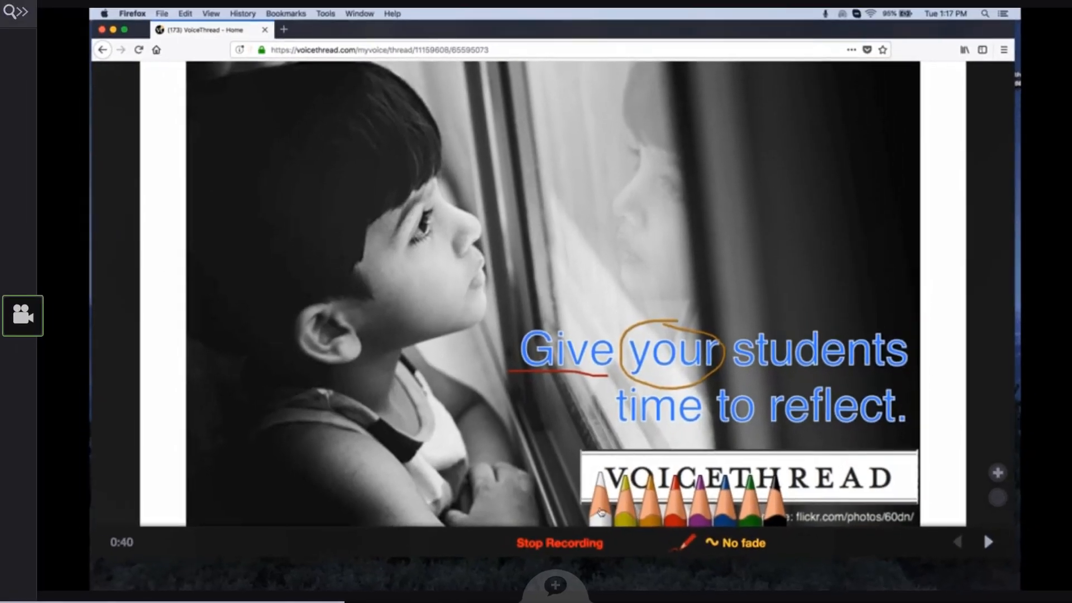
click(600, 511)
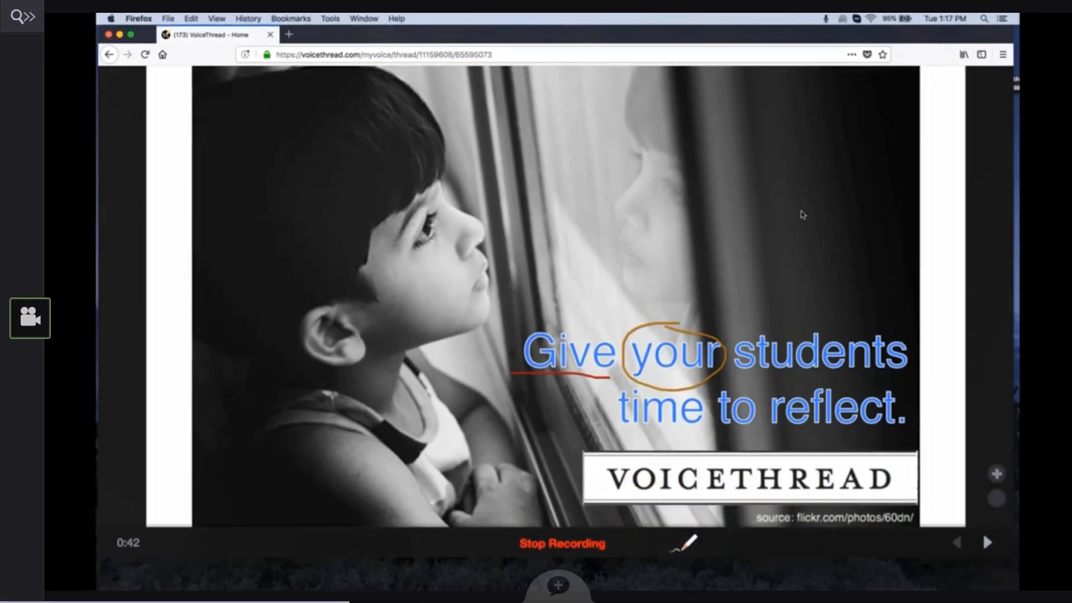
mouse_move(802, 214)
mouse_down()
mouse_move(803, 315)
mouse_move(830, 281)
mouse_up()
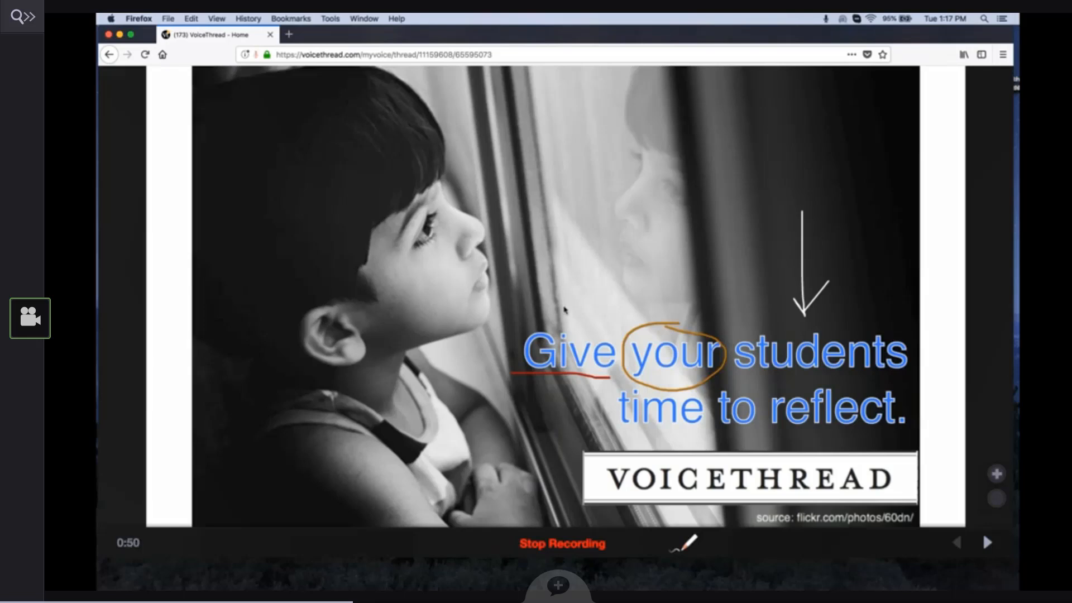
mouse_move(575, 315)
mouse_down()
mouse_move(494, 385)
mouse_move(618, 361)
mouse_move(555, 319)
mouse_up()
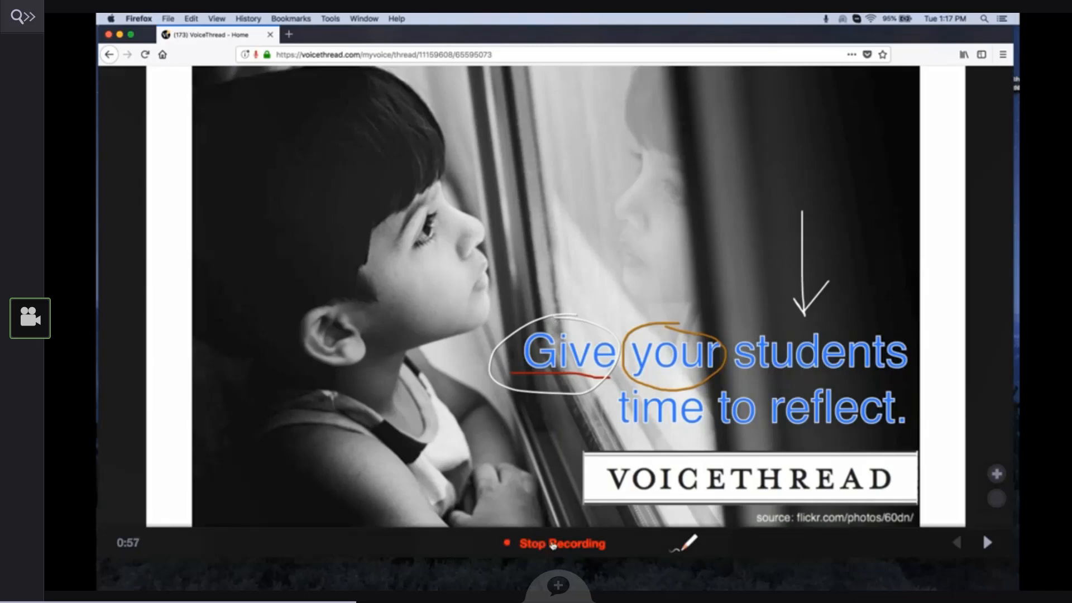
Step: Stop the recording and save the annotated audio comment on the first slide
click(552, 544)
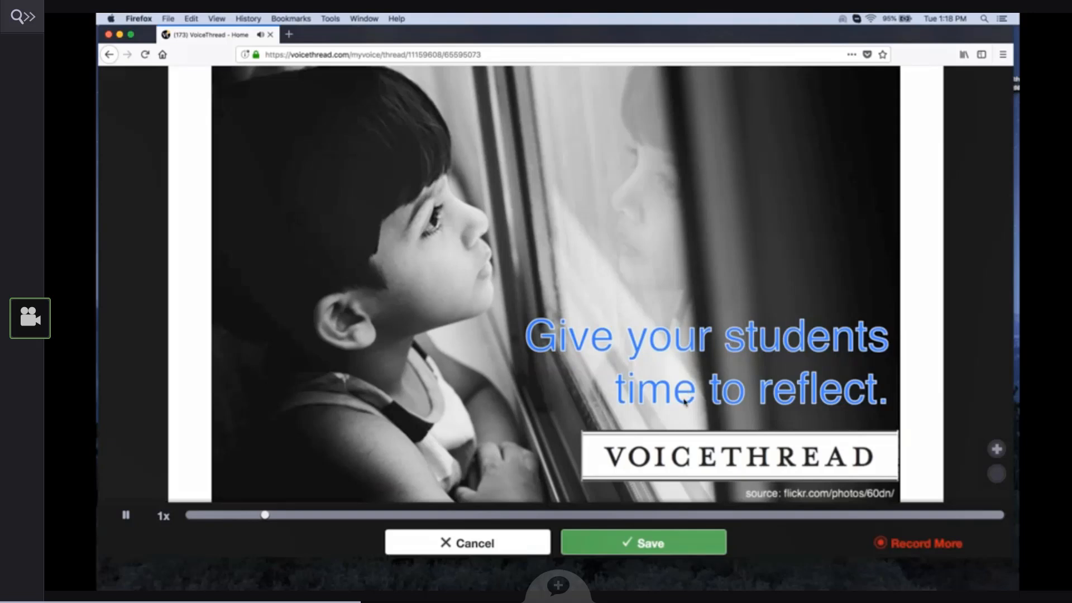
click(612, 542)
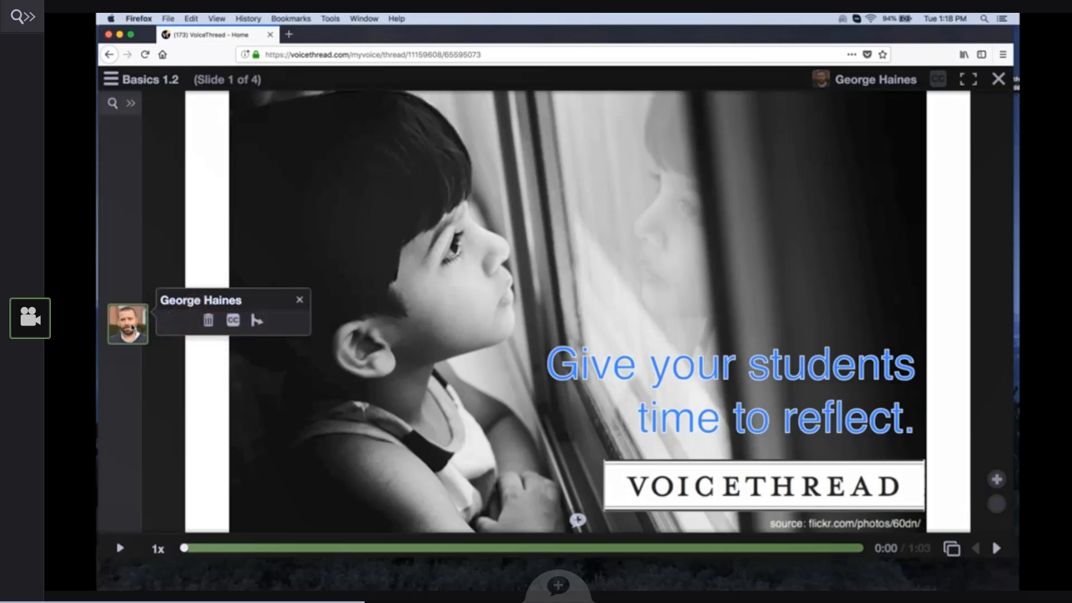
Step: Go to the Sample PowerPoint slide and start recording an audio comment on it
click(998, 549)
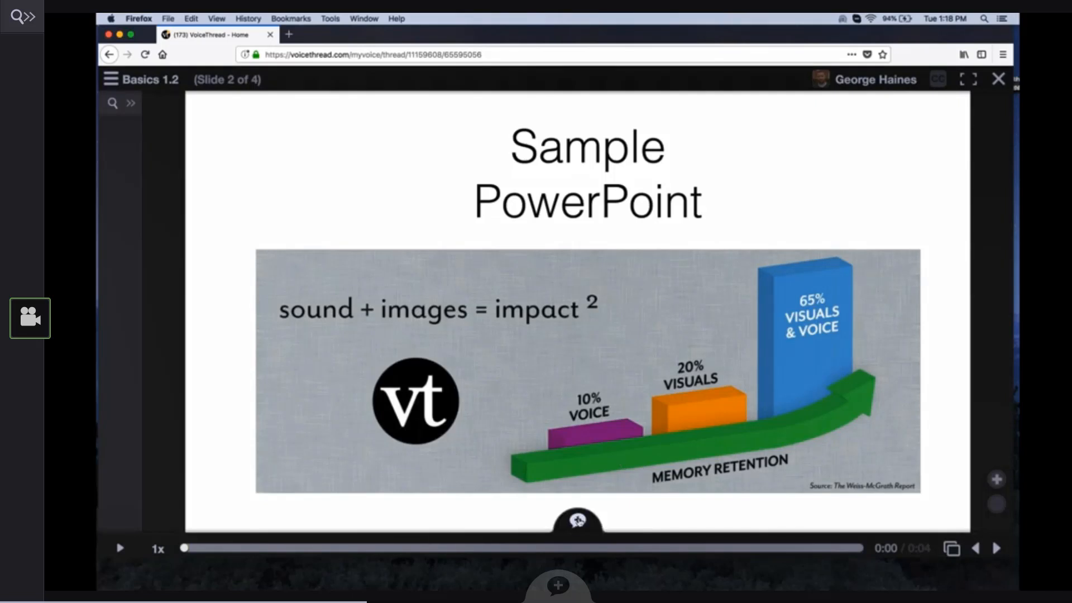
click(578, 521)
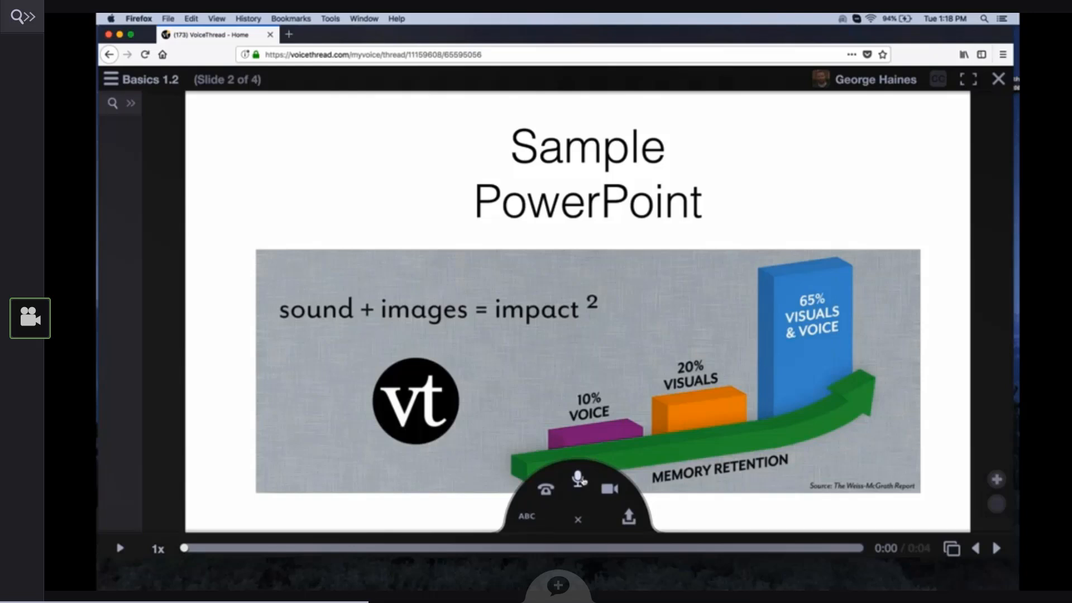
click(578, 479)
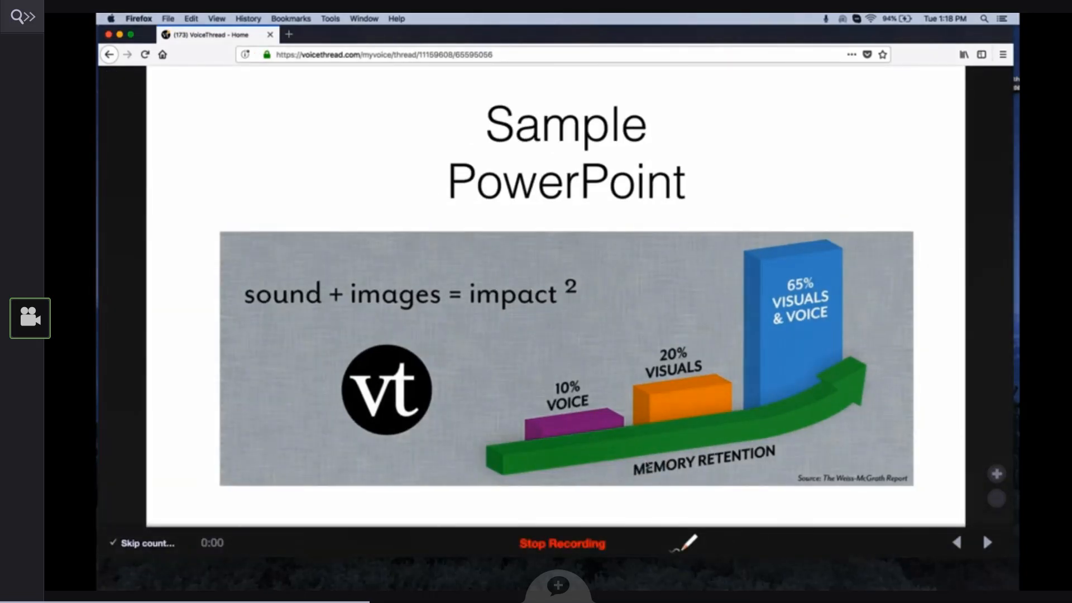
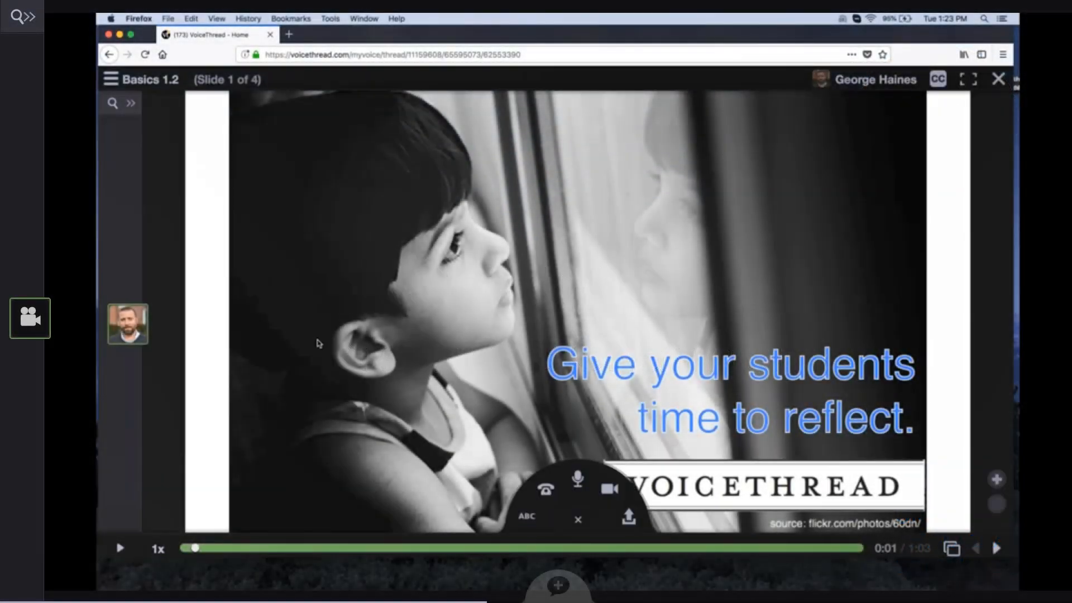
Step: Bring up the comment options on the first slide, then open the Basics 1.2 VoiceThread for editing
mouse_move(141, 331)
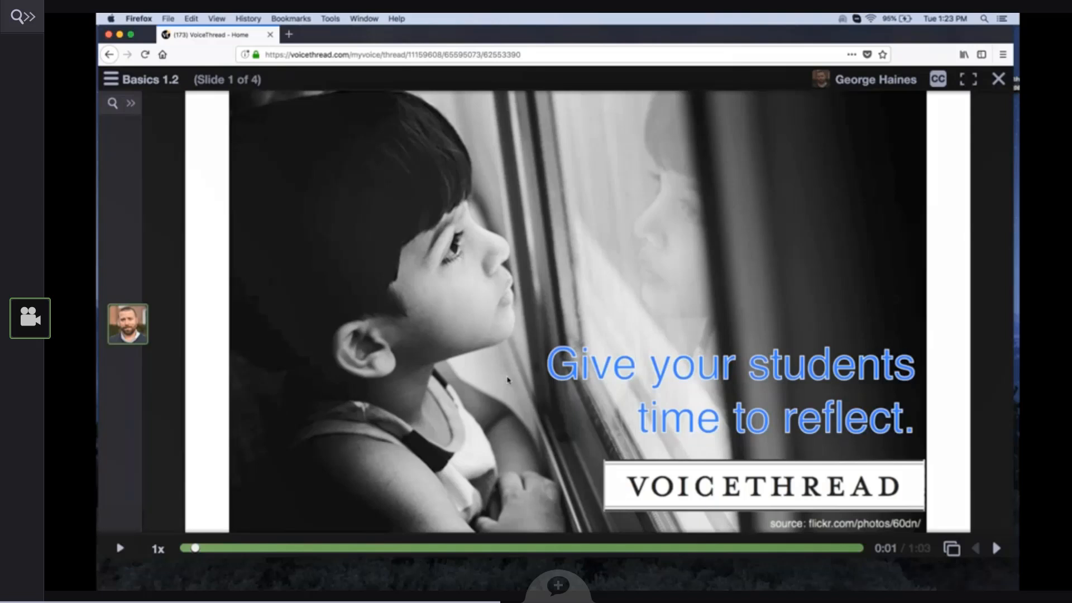
click(577, 520)
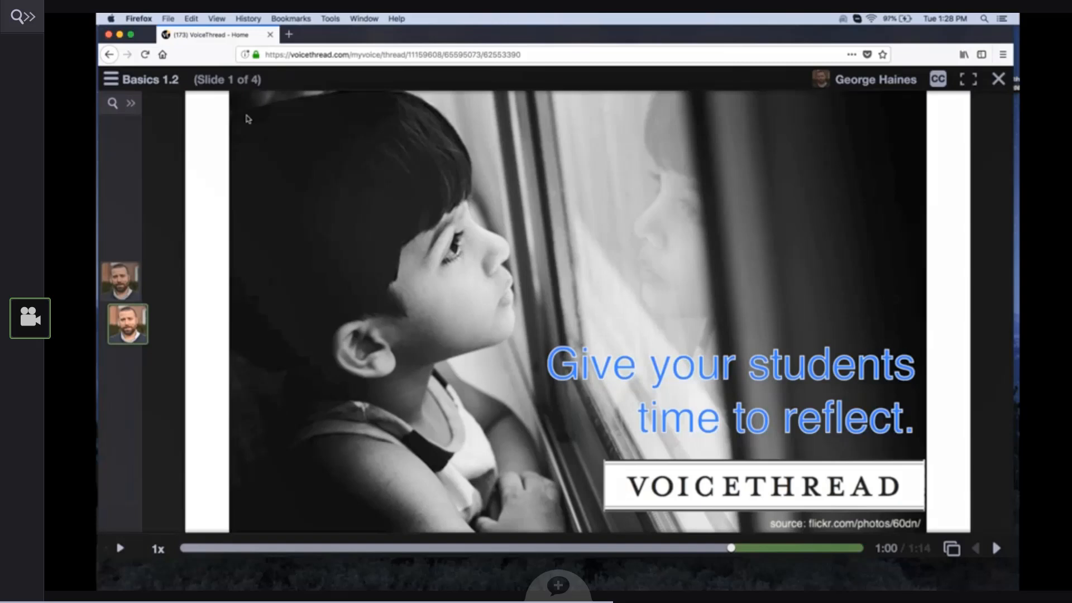
click(111, 79)
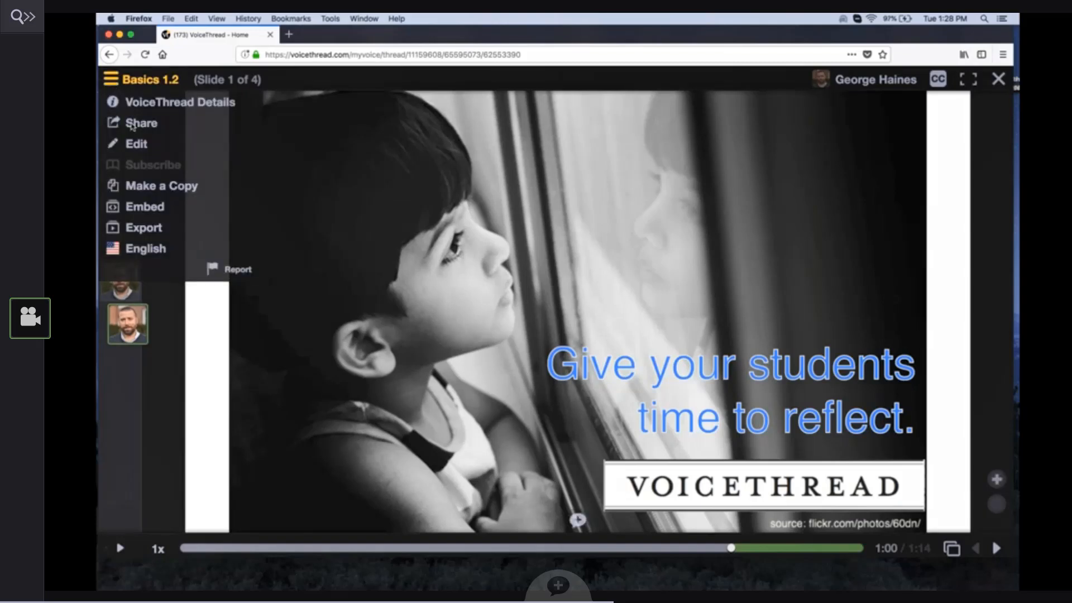
click(134, 149)
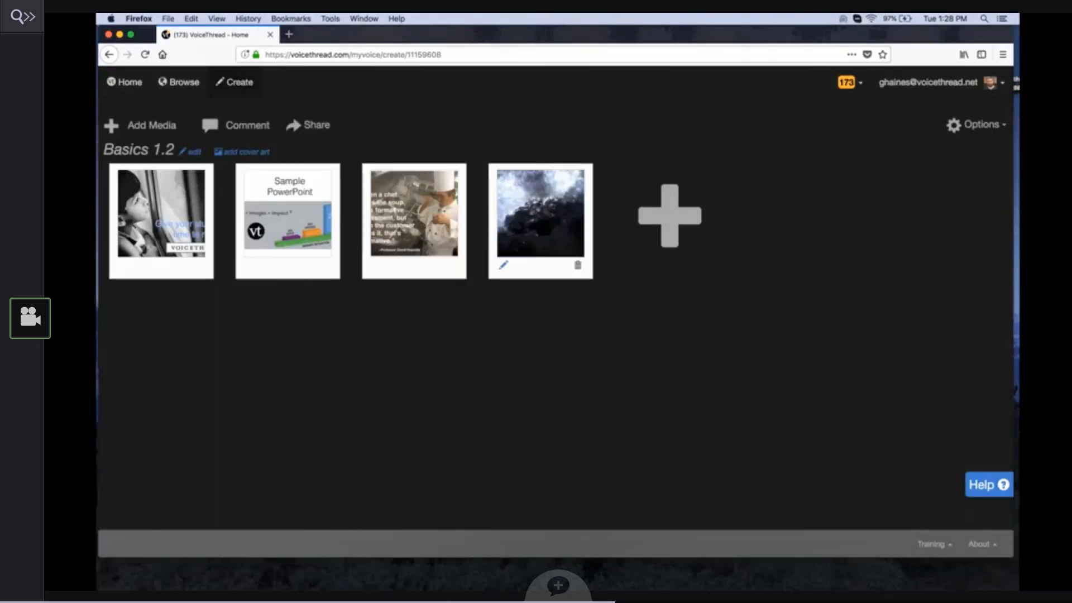
mouse_move(451, 267)
mouse_move(292, 211)
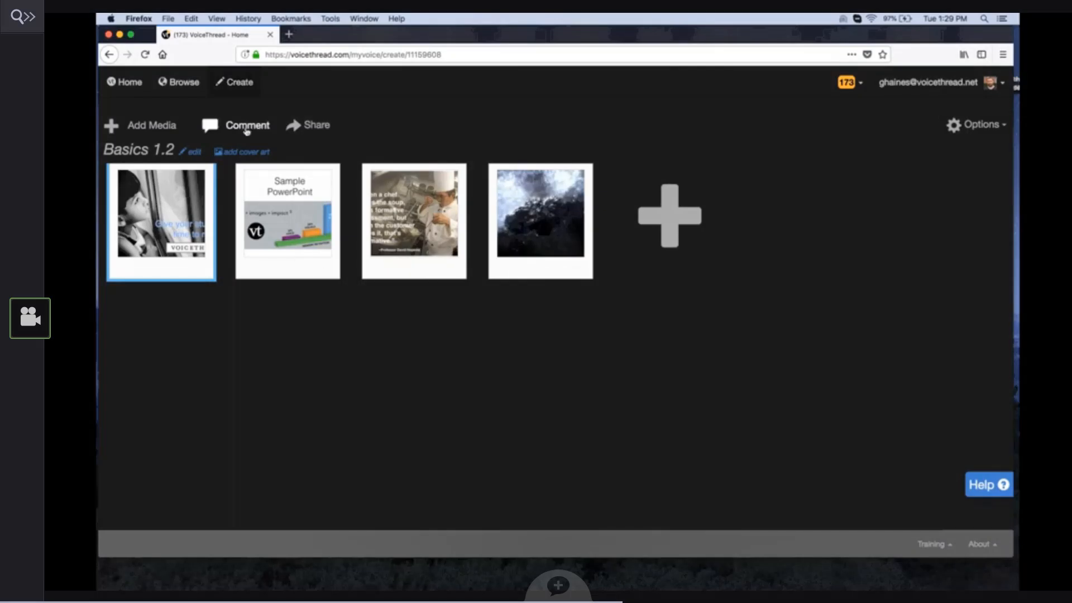
Step: Open the first slide for commenting, copy the basic sharing link of Basics 1.2 from there, and close the sharing options
click(240, 125)
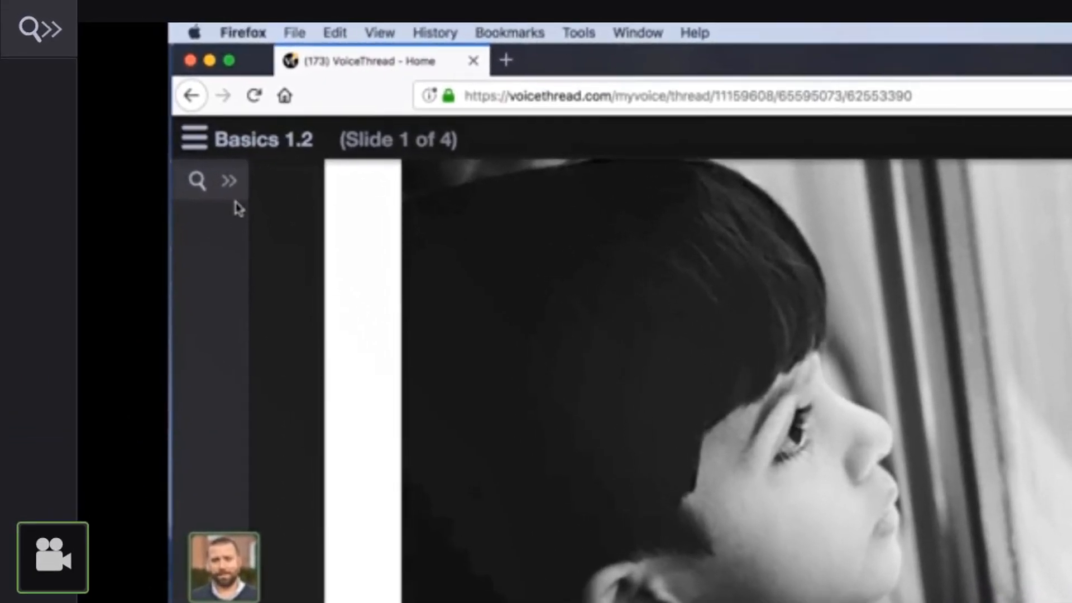
click(173, 120)
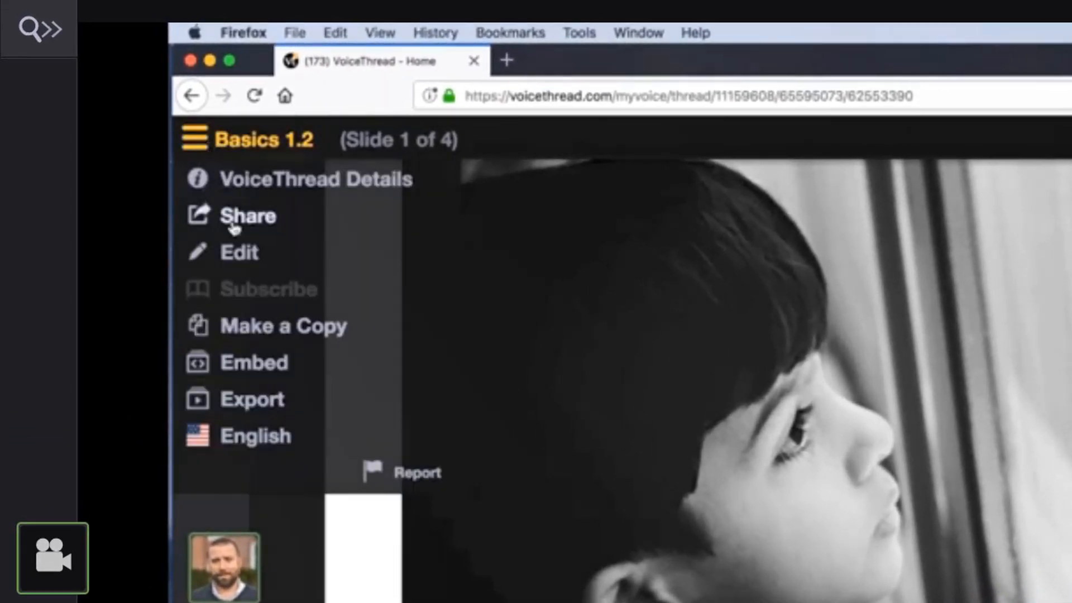
click(240, 217)
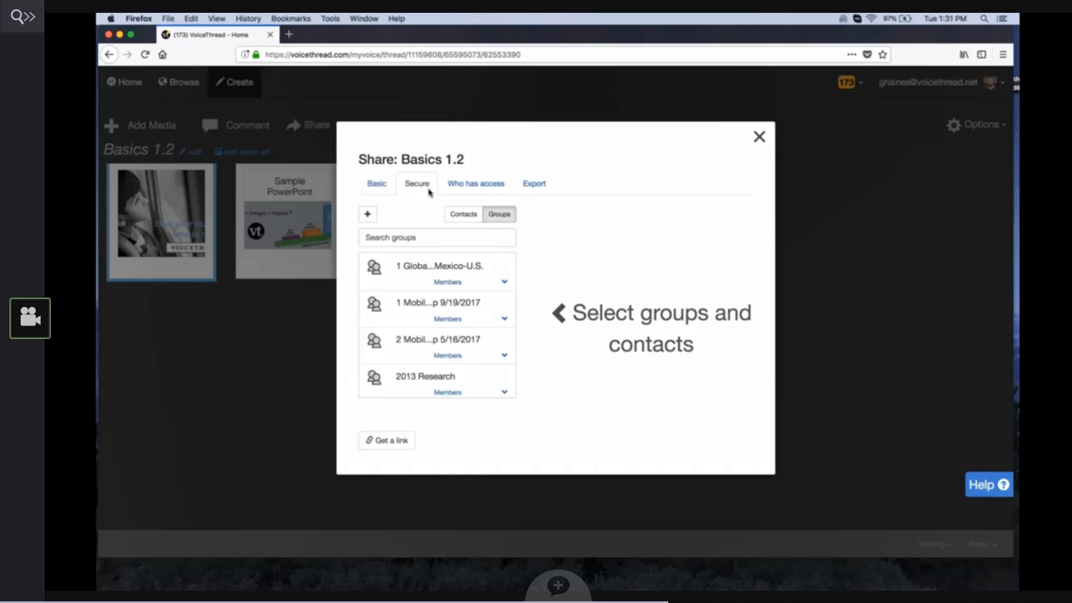
click(381, 185)
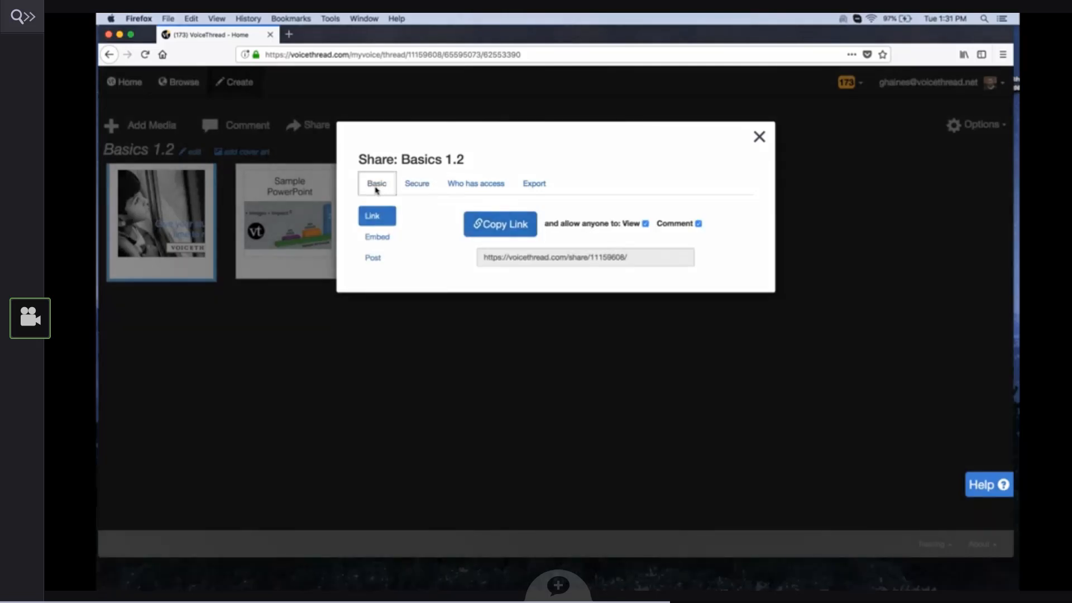
click(512, 229)
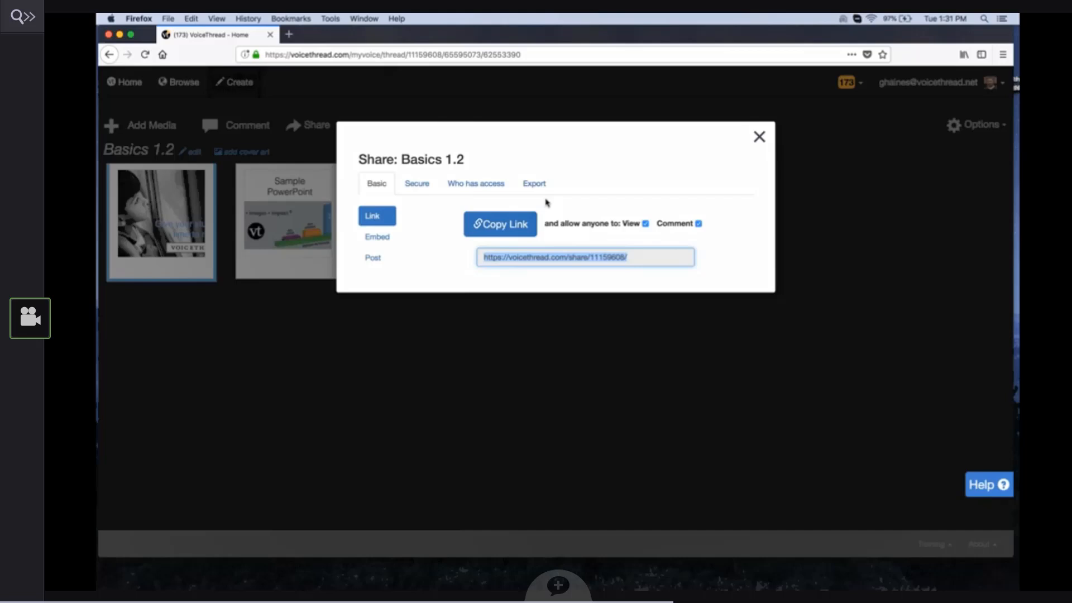
click(759, 137)
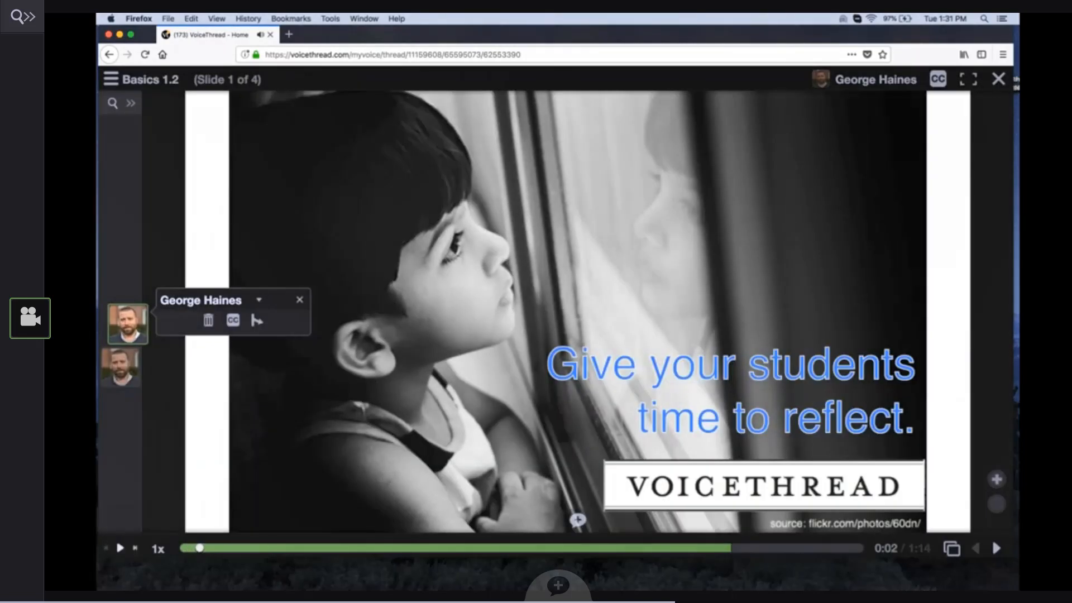
Step: Return to the slide editing page of Basics 1.2, copy its basic sharing link there, and close the sharing options
click(999, 80)
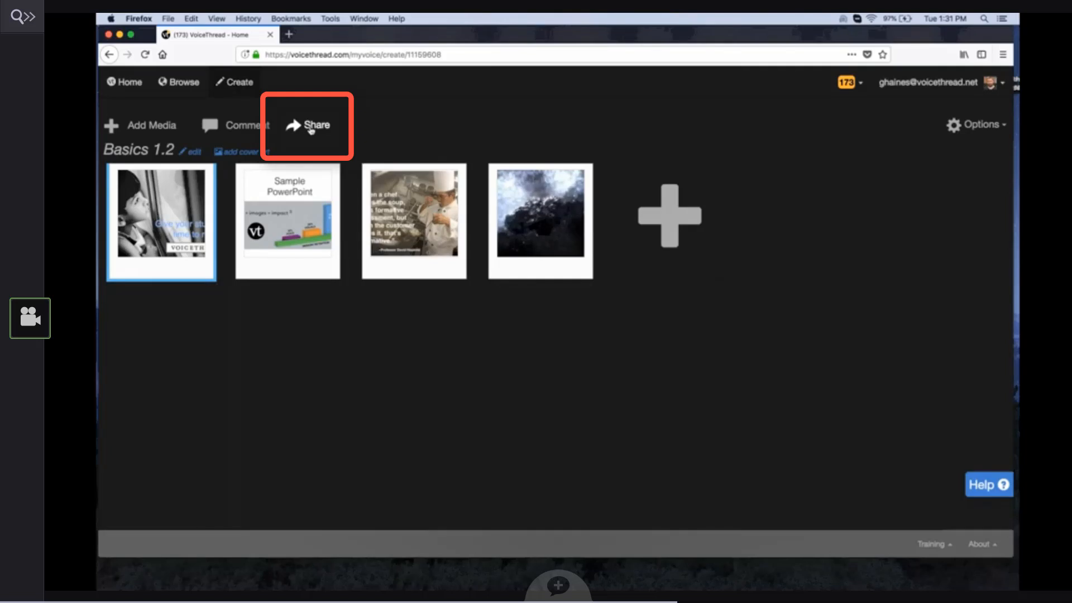
click(311, 127)
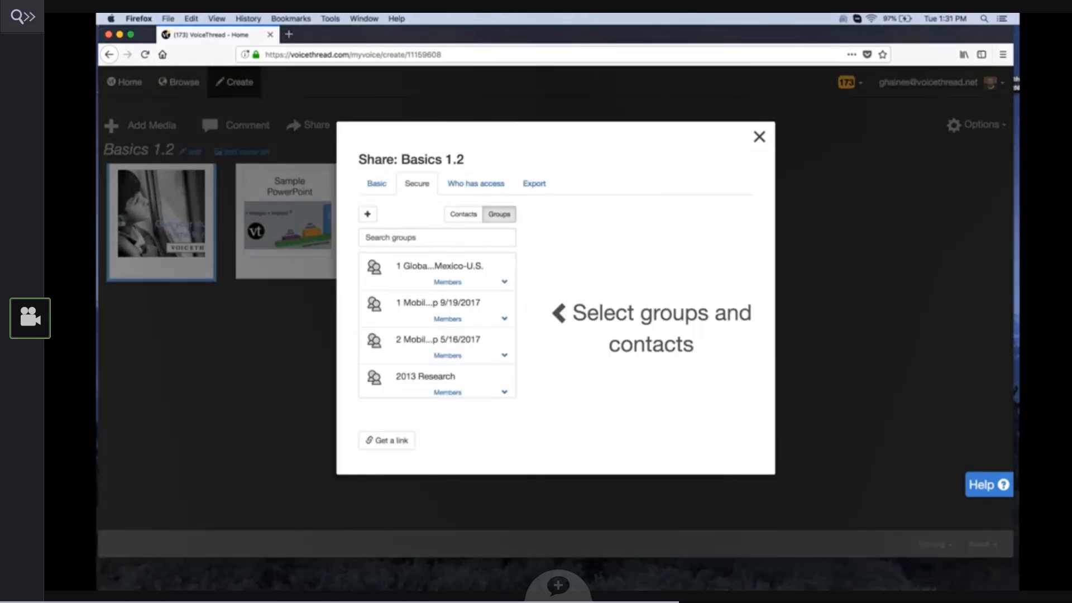
click(377, 183)
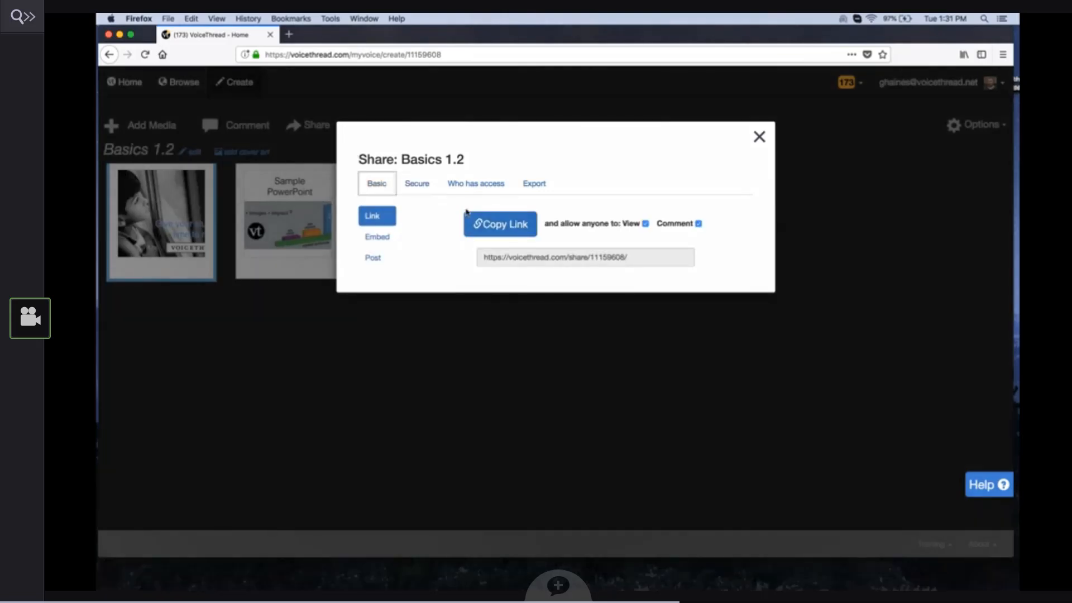
click(504, 227)
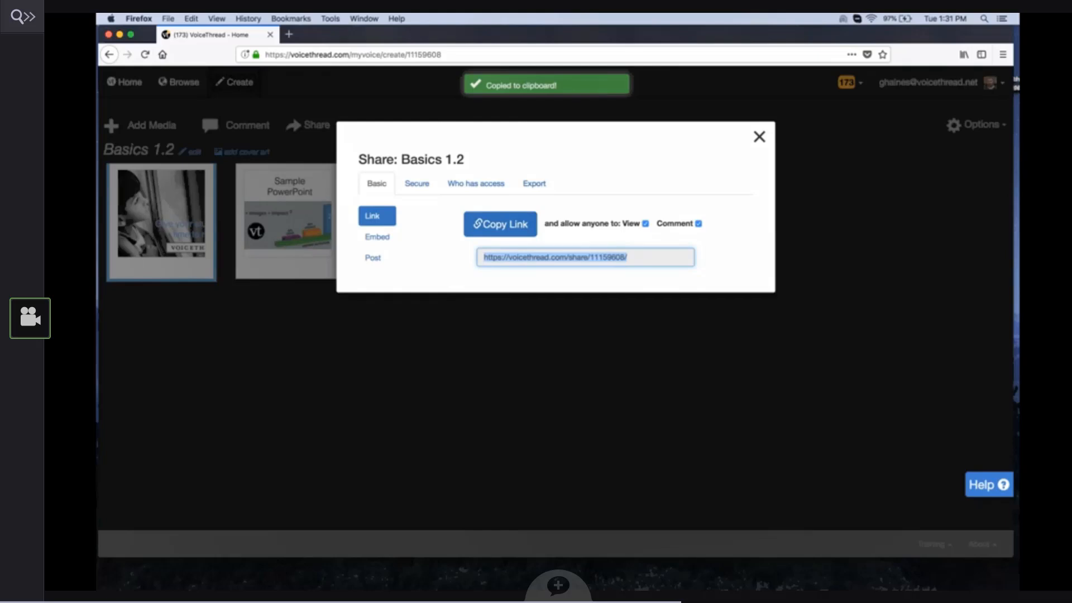
click(760, 136)
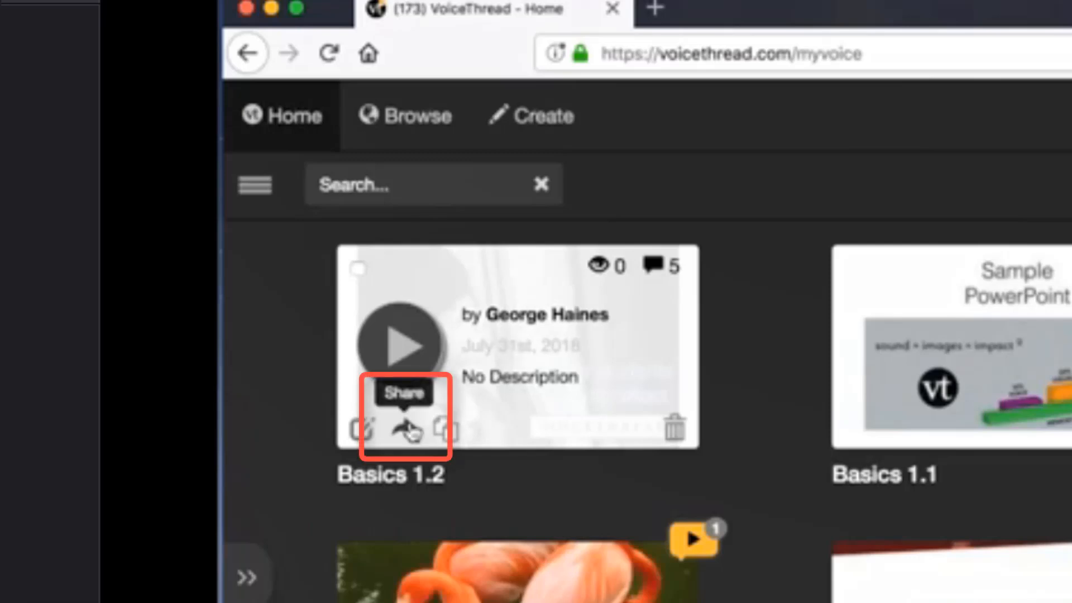
Step: Copy the basic sharing link of Basics 1.2 from its thumbnail on the home page, then close the sharing options
click(406, 428)
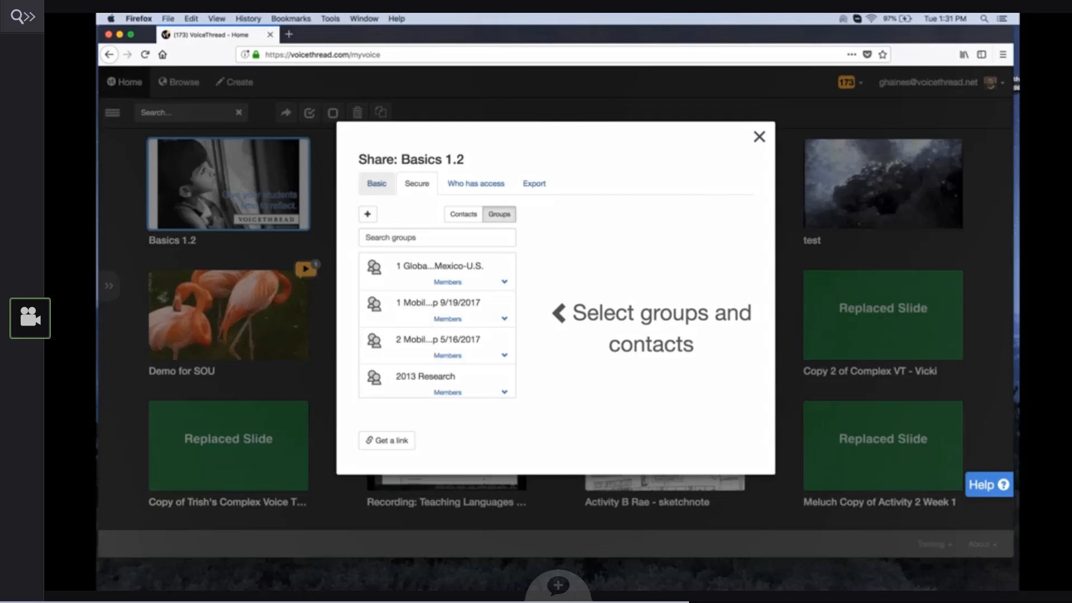
click(376, 183)
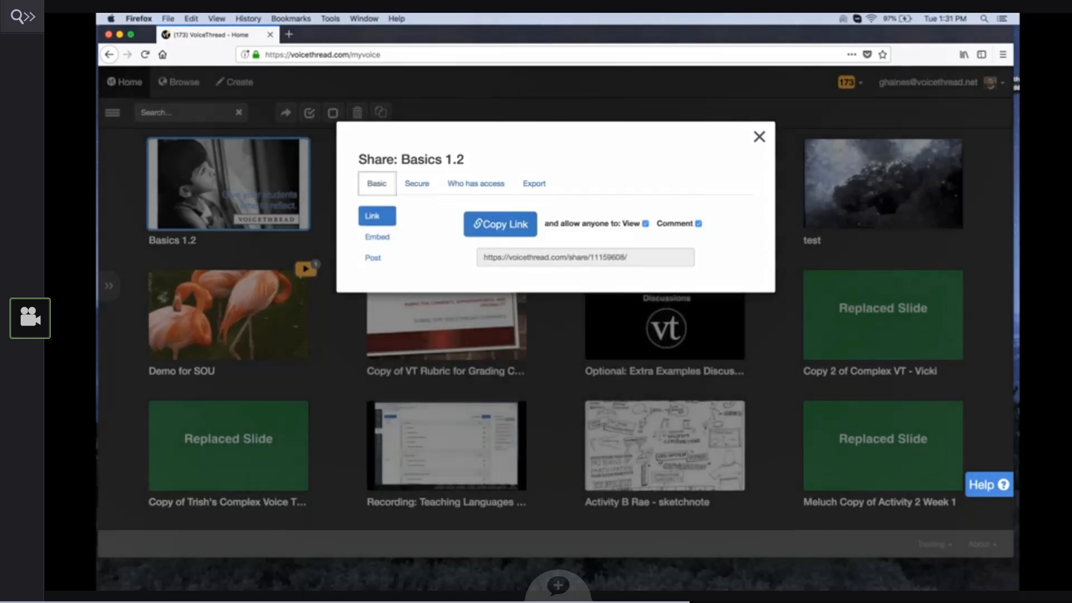
click(500, 224)
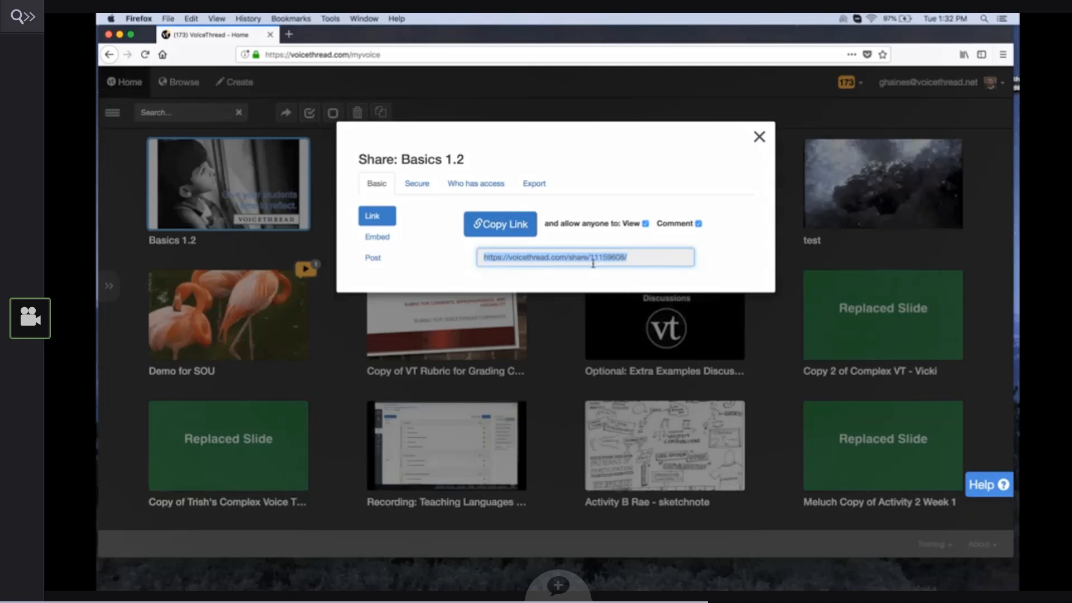
click(759, 137)
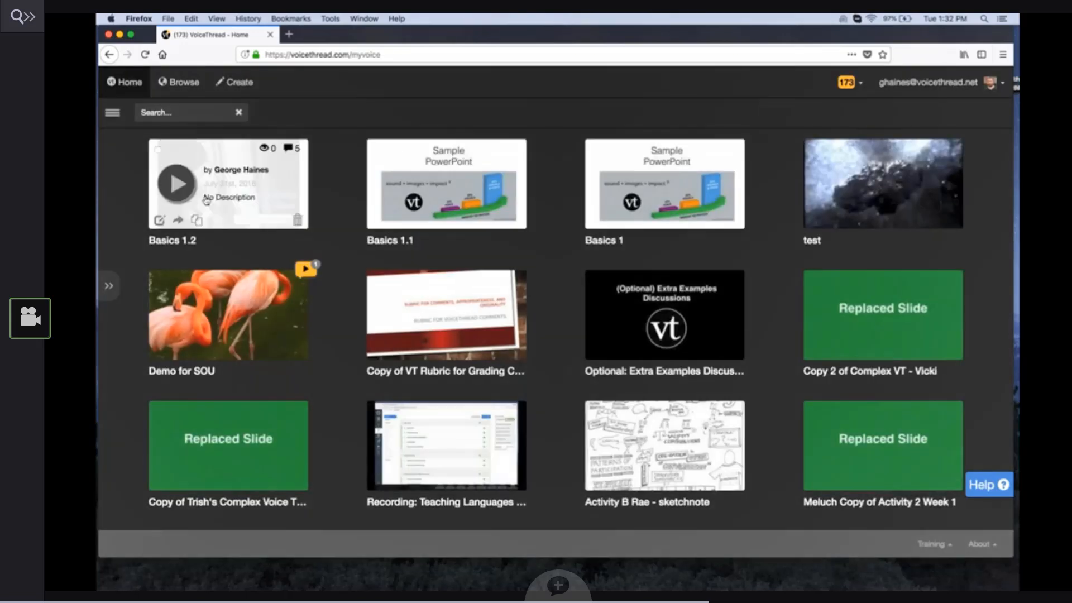
Step: Reopen the sharing options from the Basics 1.2 thumbnail and copy its basic link again
click(178, 221)
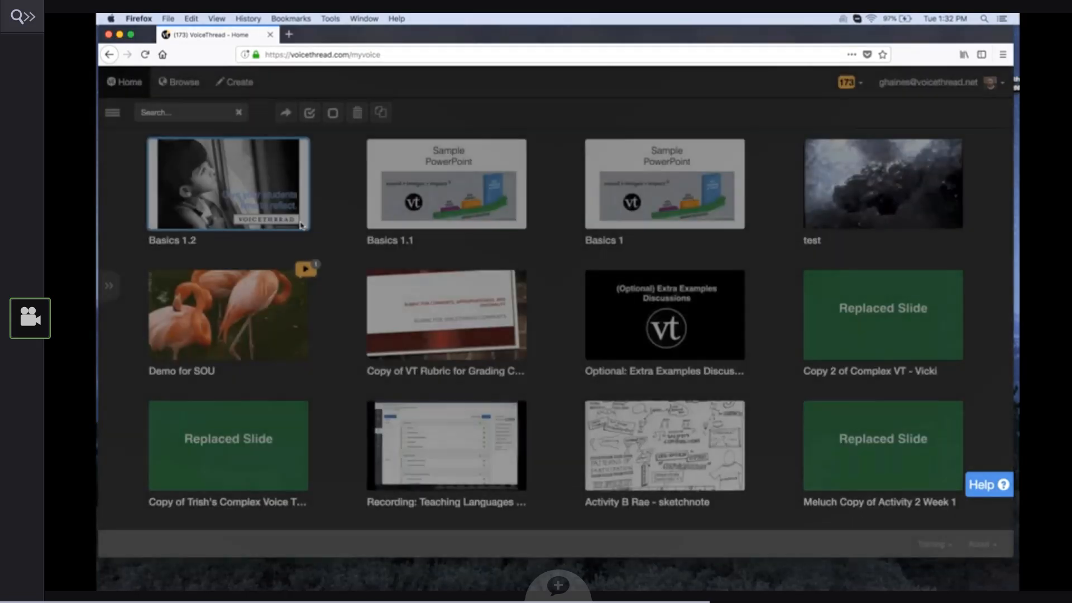
click(377, 183)
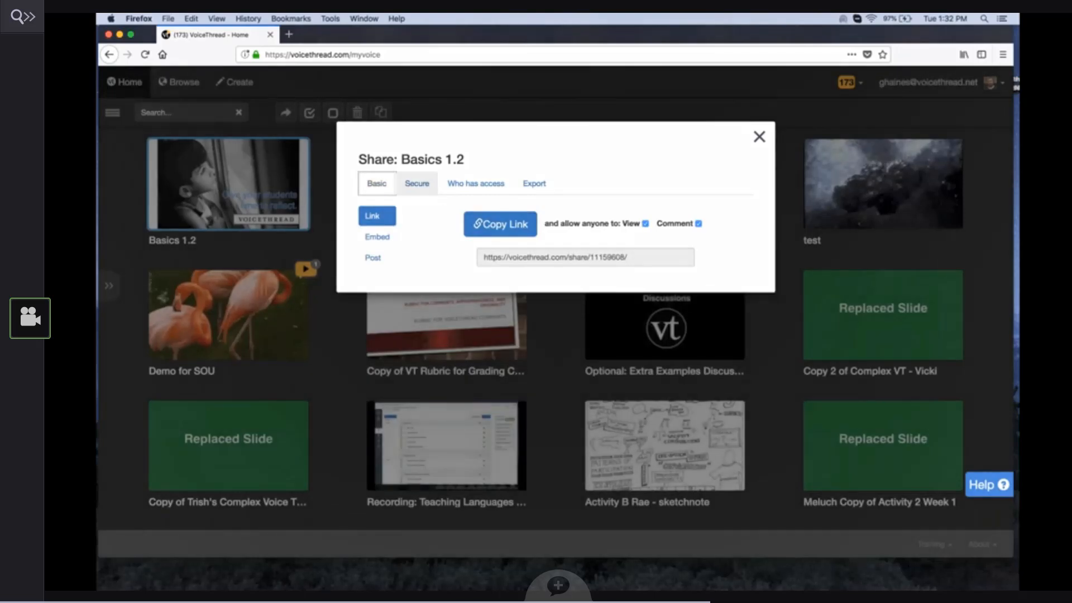
click(500, 225)
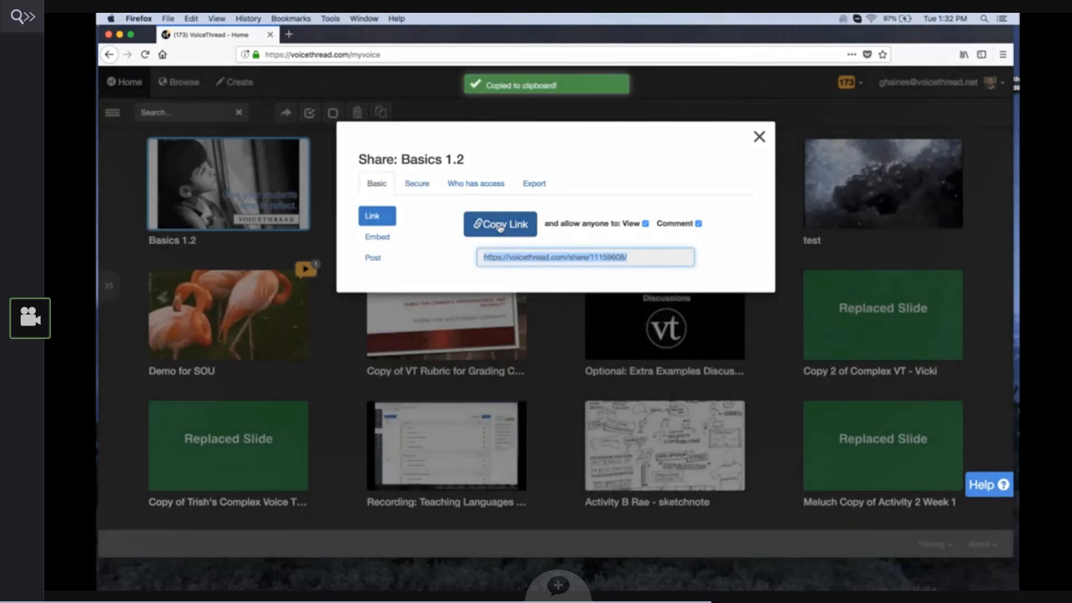
Step: Open the Basics 1.2 VoiceThread from the home page and pause its playback on the first slide
click(225, 185)
click(219, 194)
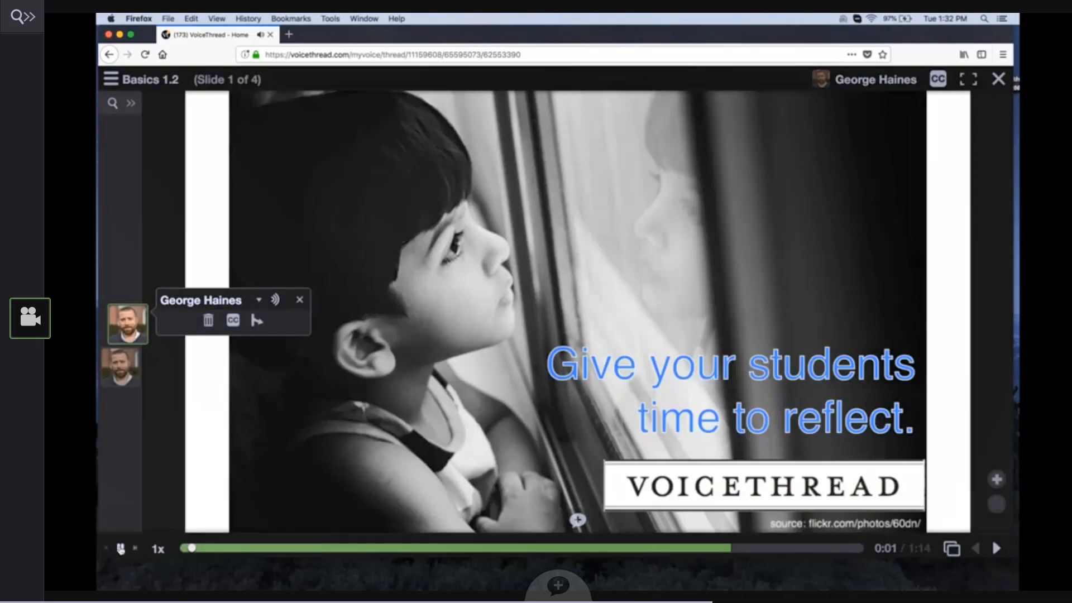
click(120, 548)
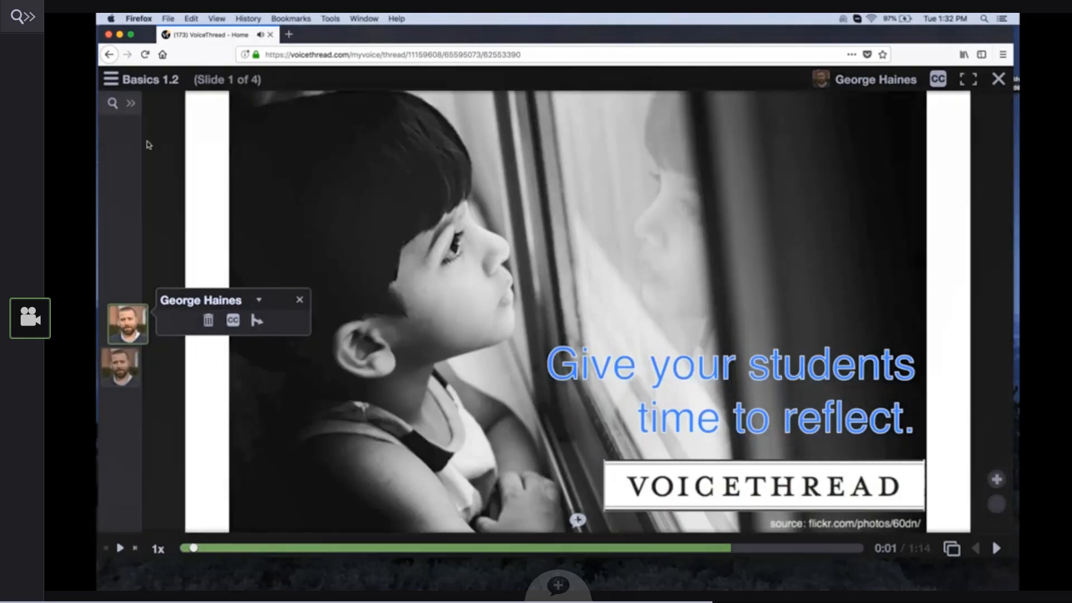
Step: Open the sharing options from within the opened Basics 1.2 VoiceThread and copy its basic link
click(114, 81)
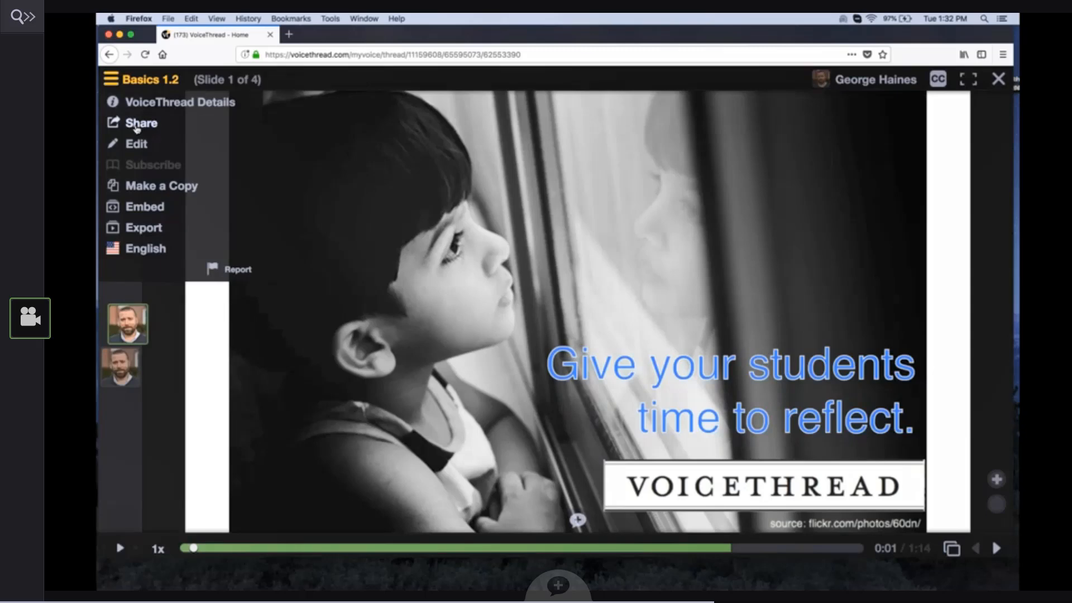
click(137, 124)
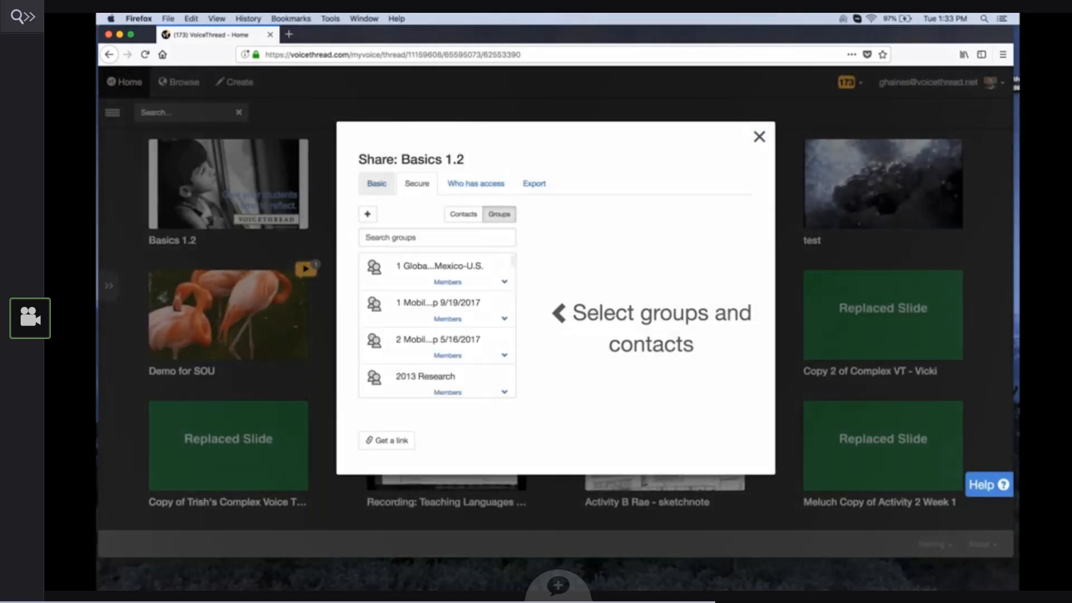
click(376, 183)
click(511, 229)
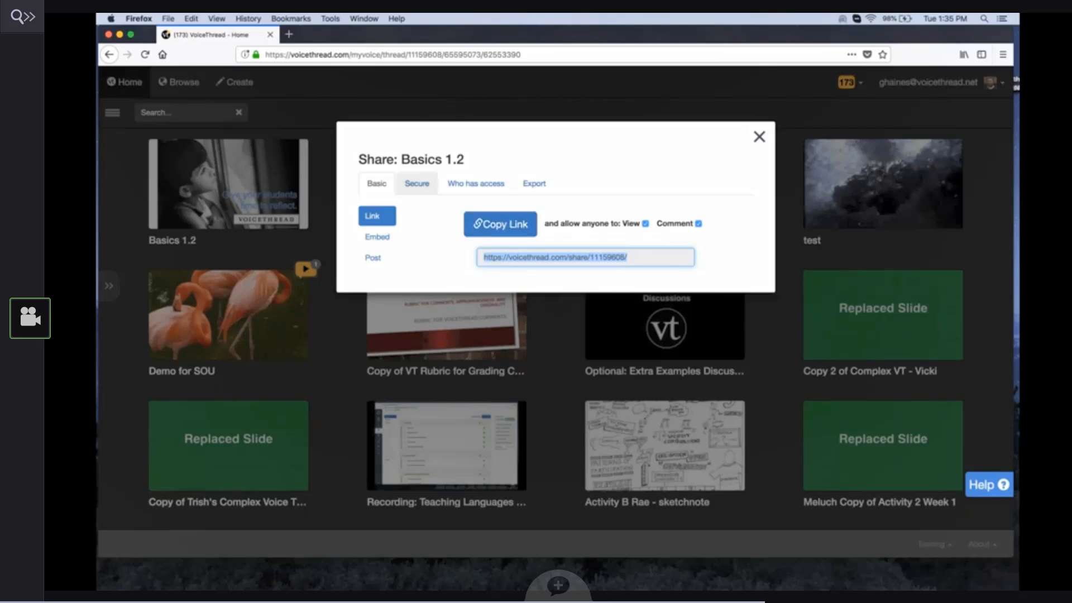
Step: View the secure sharing options for groups and contacts, copy the basic link once more, and go back to secure sharing
click(417, 183)
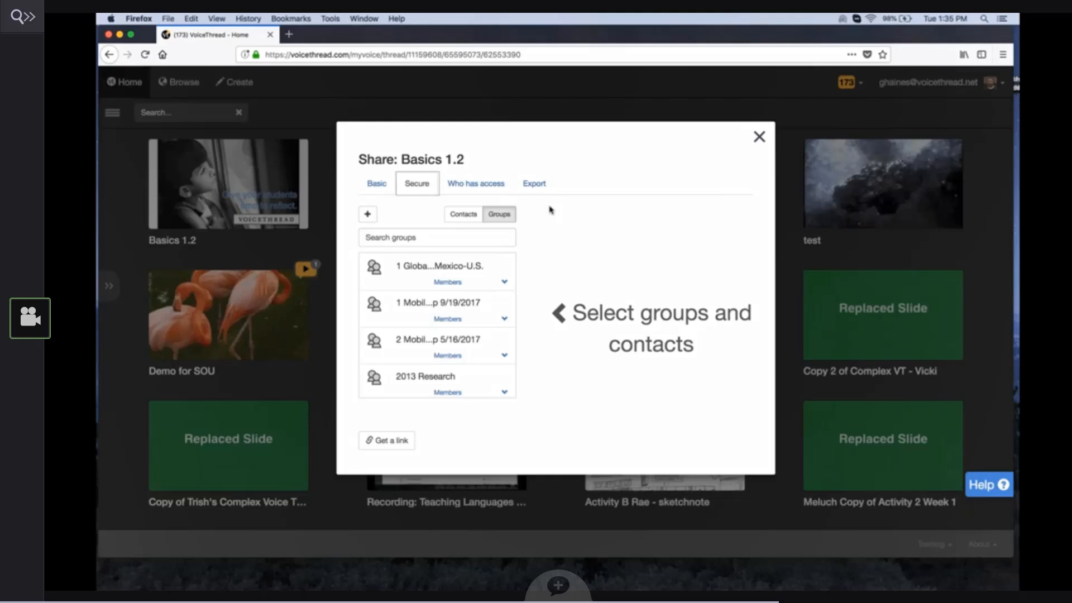
click(376, 183)
click(505, 234)
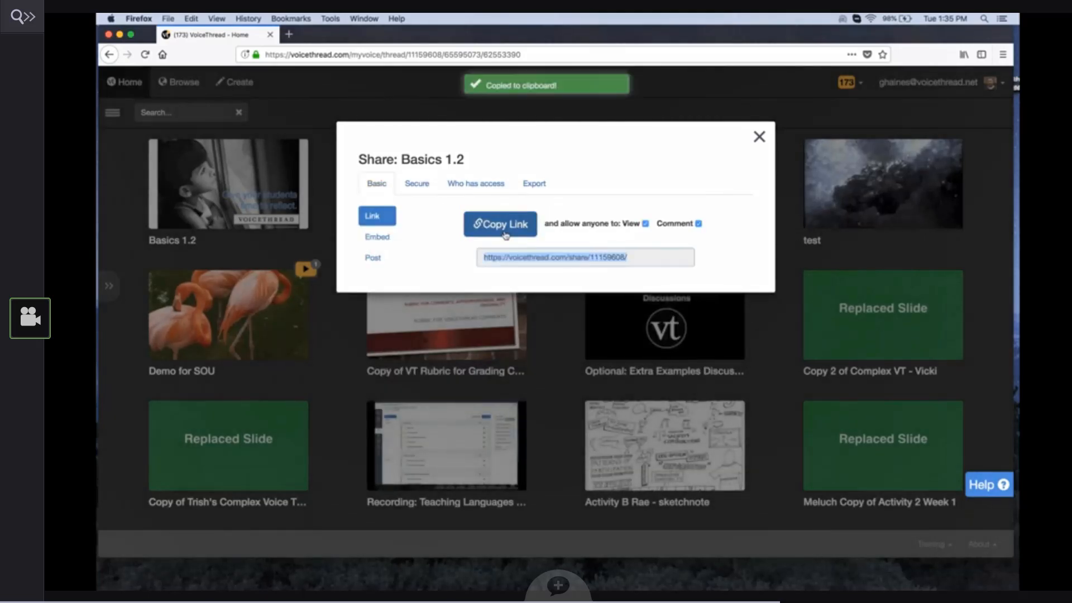
click(417, 183)
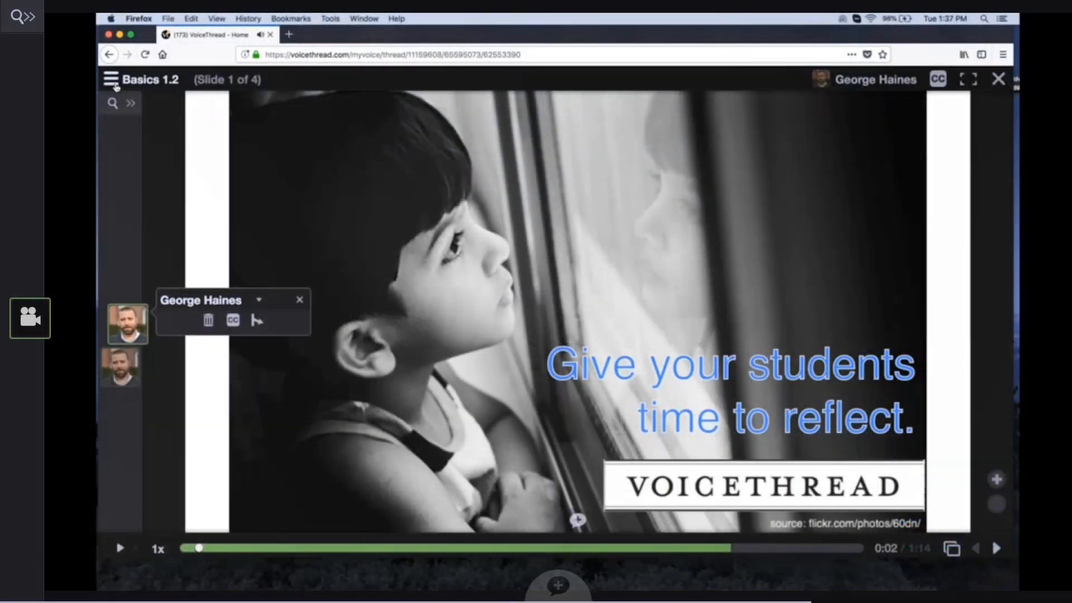
Step: Open Basics 1.2 for editing and open My VoiceThreads as the media source for adding media
click(114, 83)
click(135, 141)
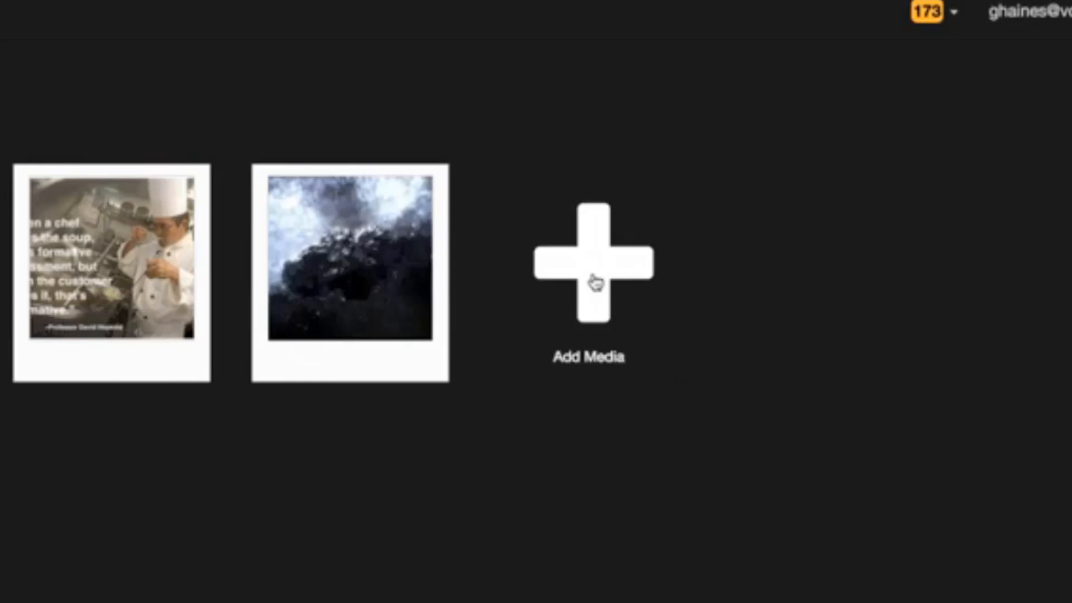
click(596, 284)
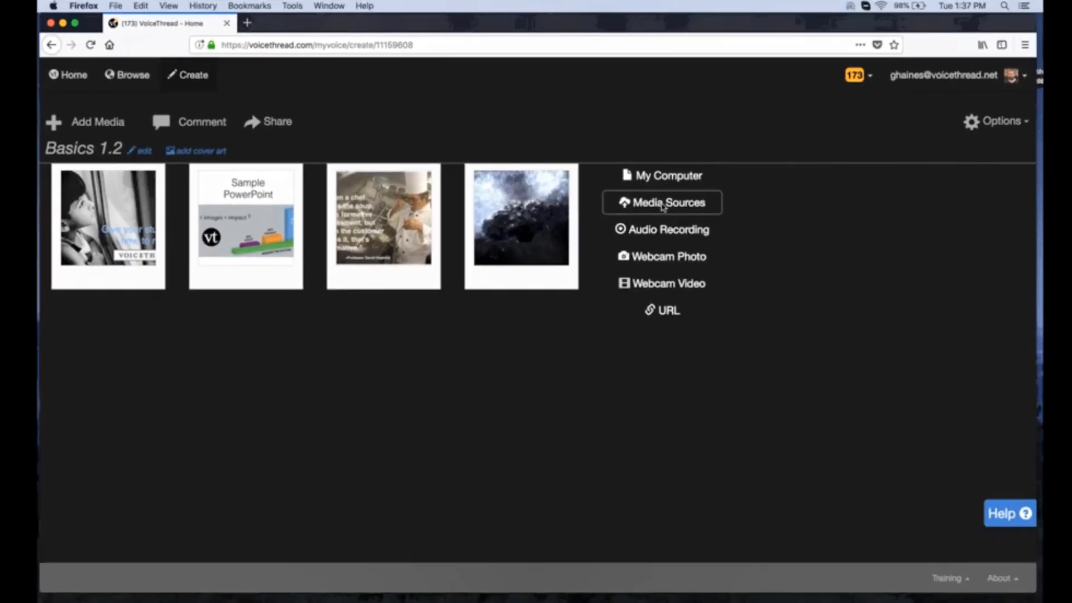
click(663, 206)
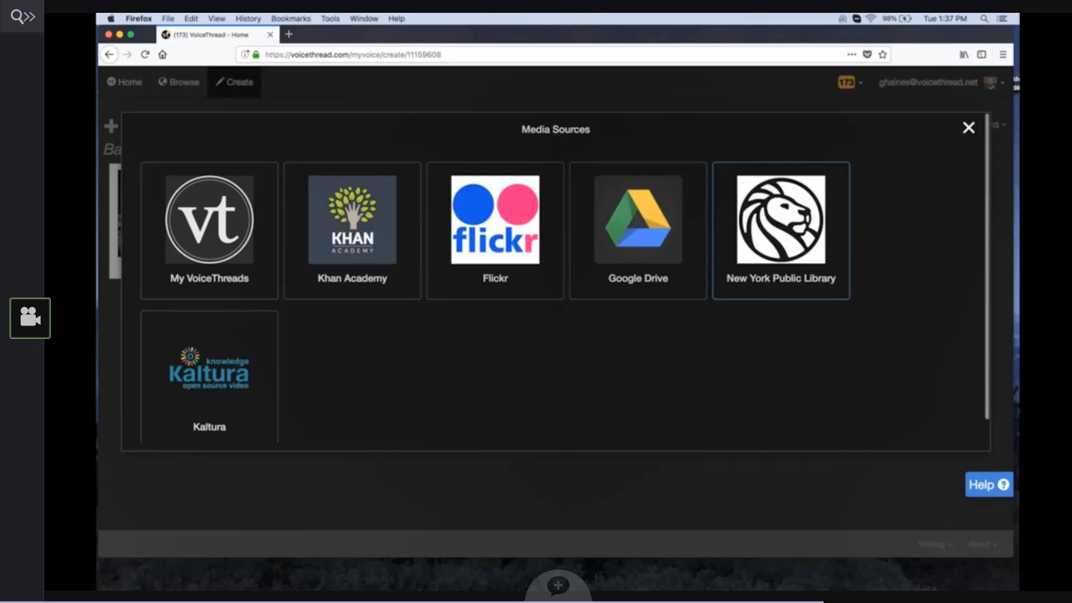
click(225, 247)
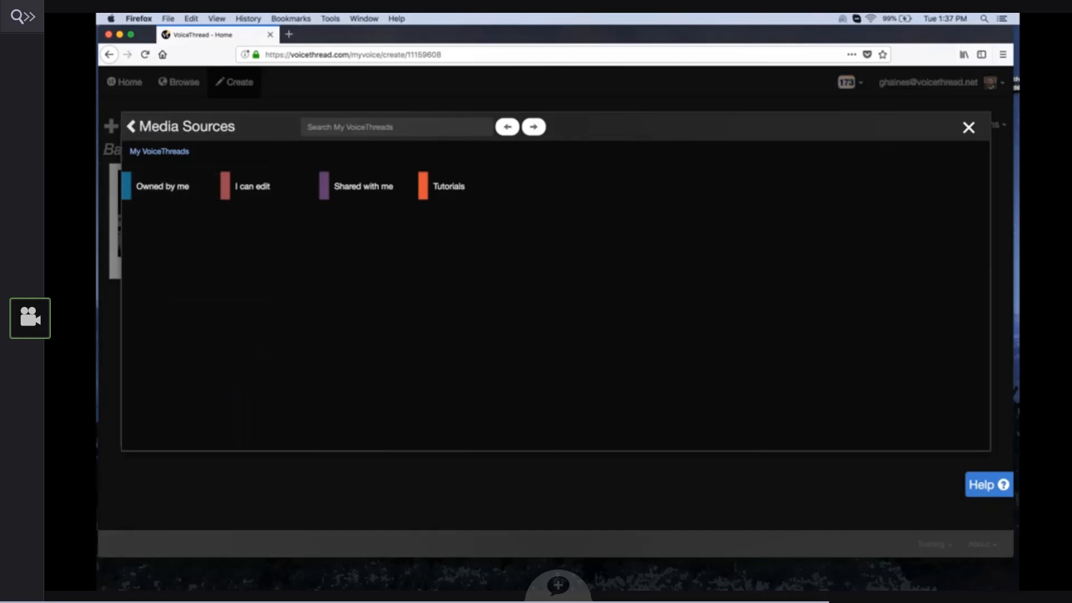
Step: Switch the media source to New York Public Library and open its American popular songs collection
click(185, 126)
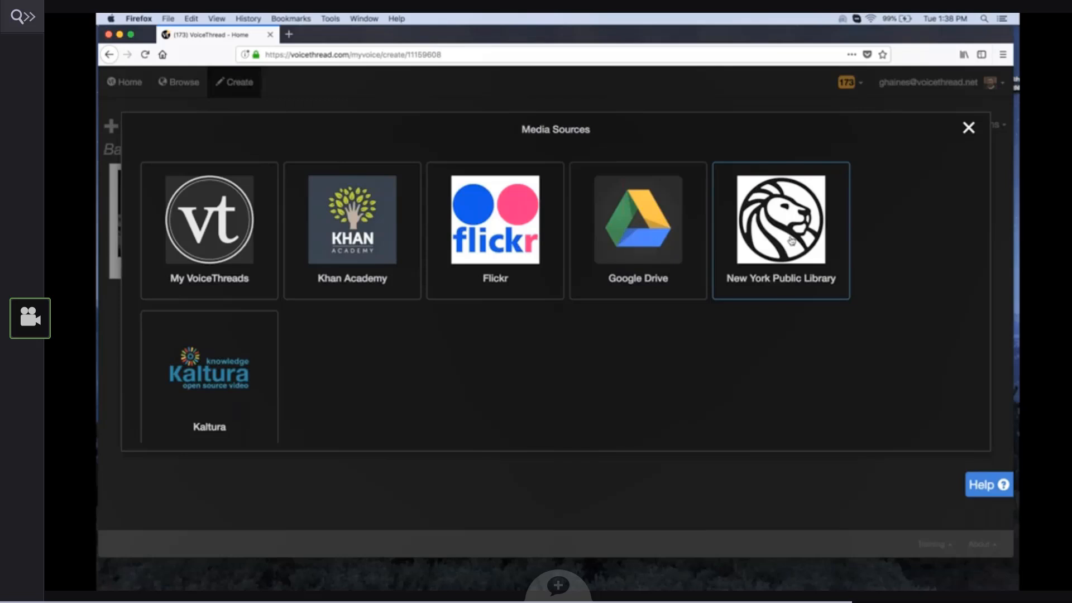
scroll(779, 230, down, 1)
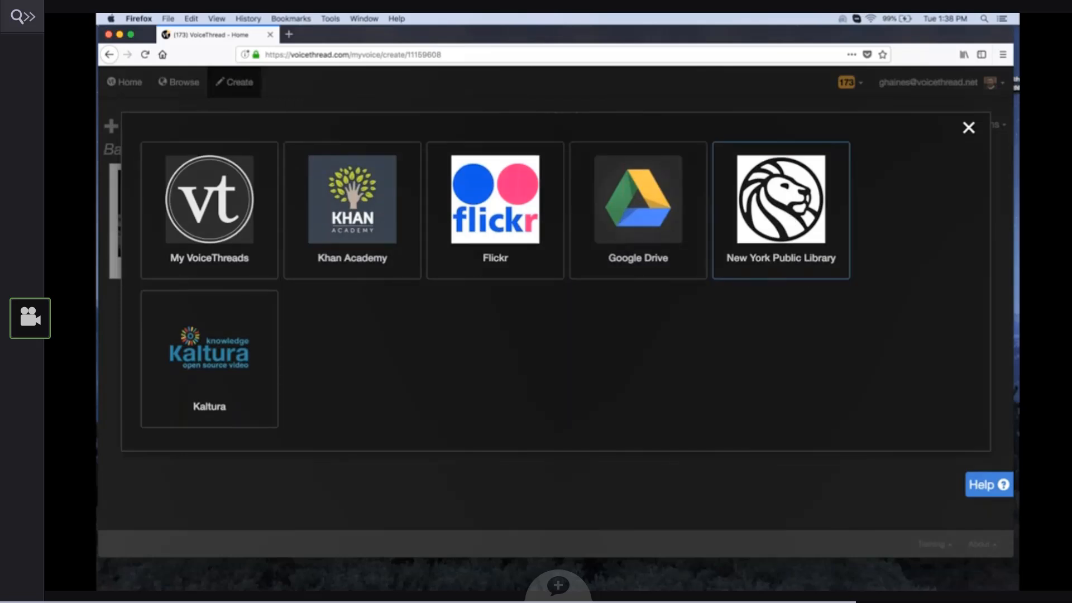
click(776, 226)
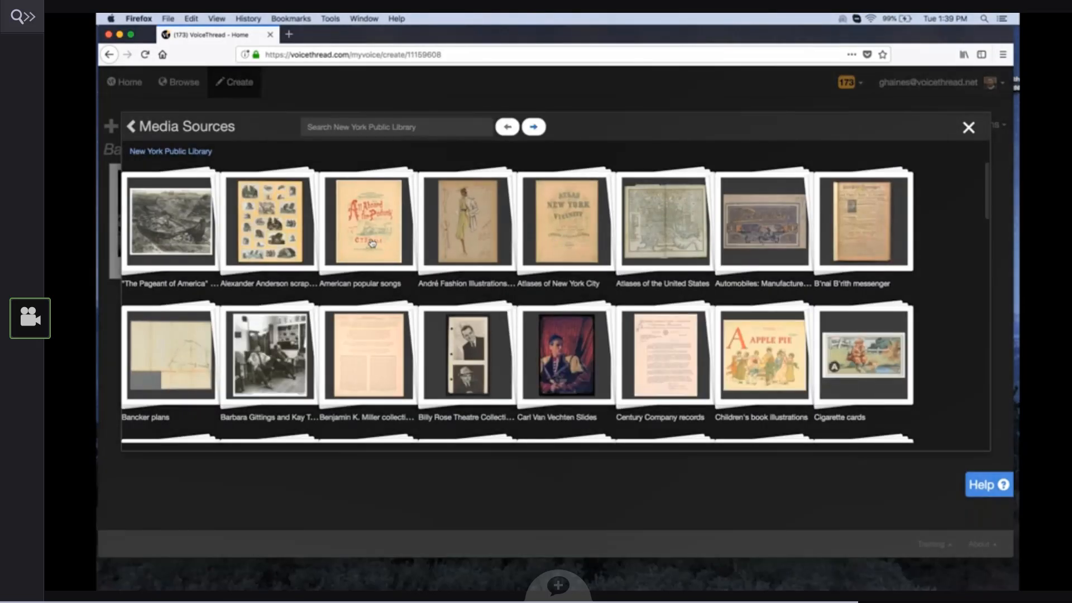
click(372, 244)
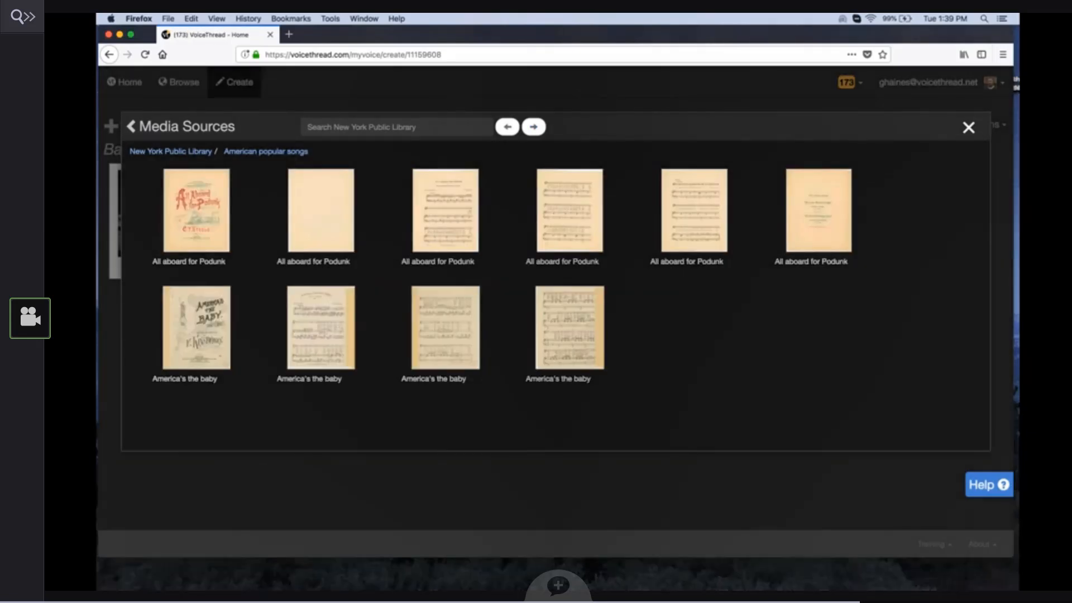
Step: Import the first two sheet music pages of All aboard for Podunk and move them ahead of the dark cloud photo
click(450, 231)
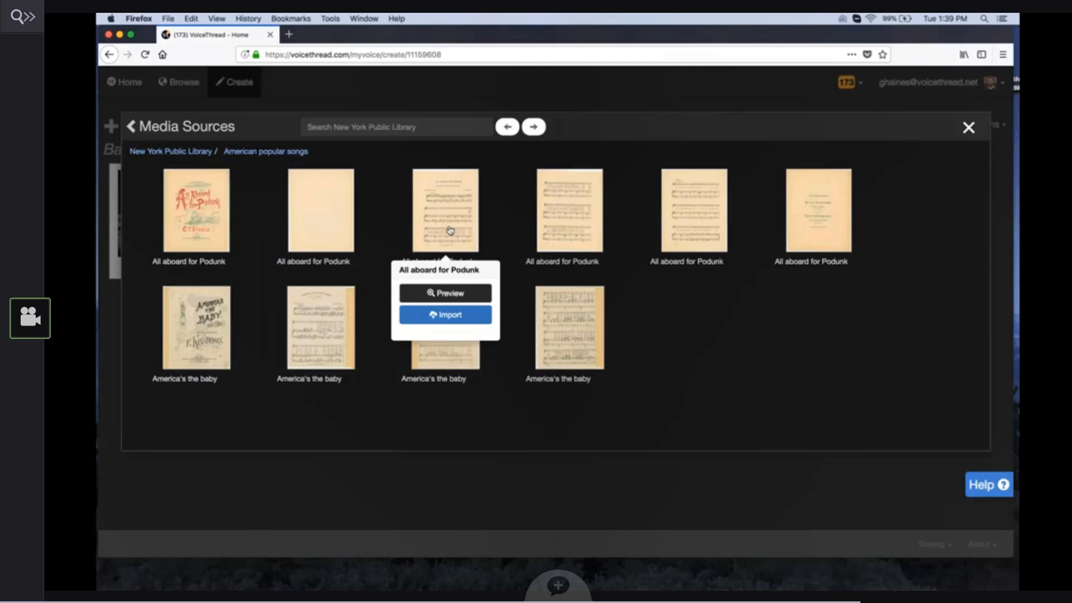
click(450, 231)
click(568, 229)
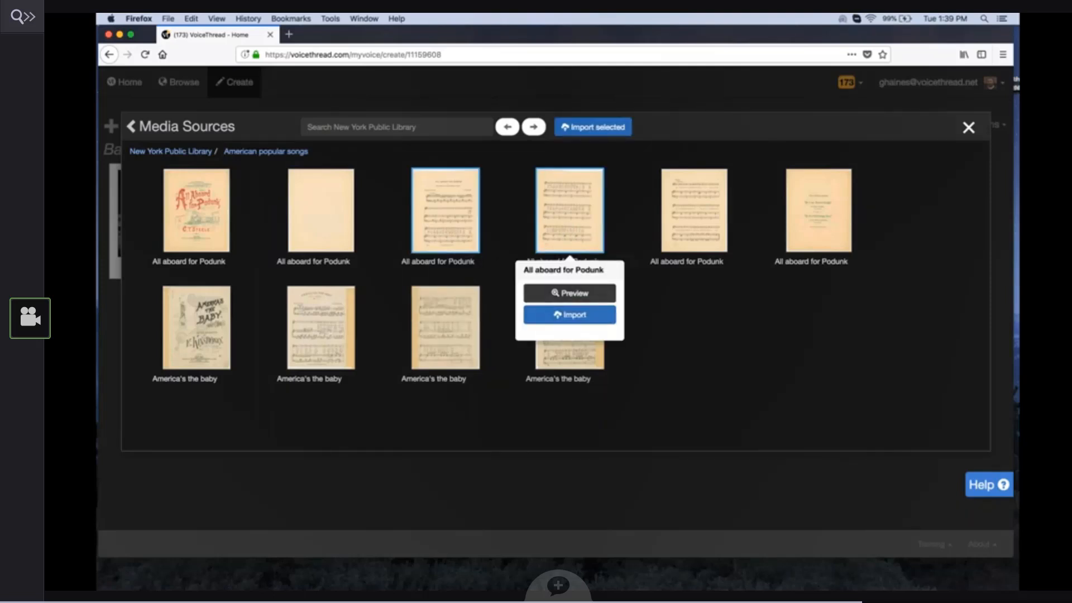
click(567, 313)
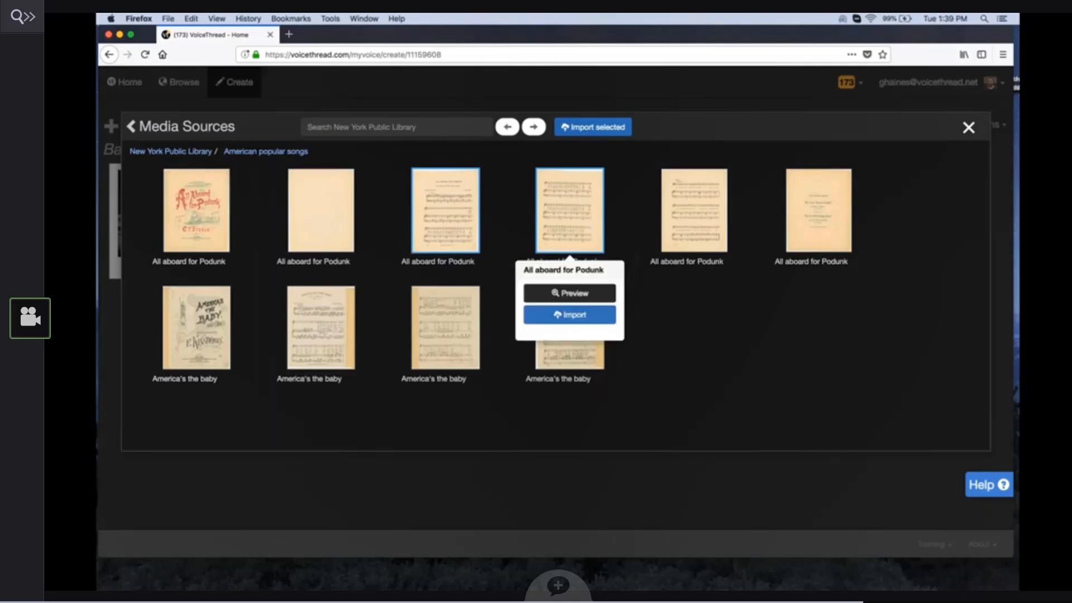
click(595, 128)
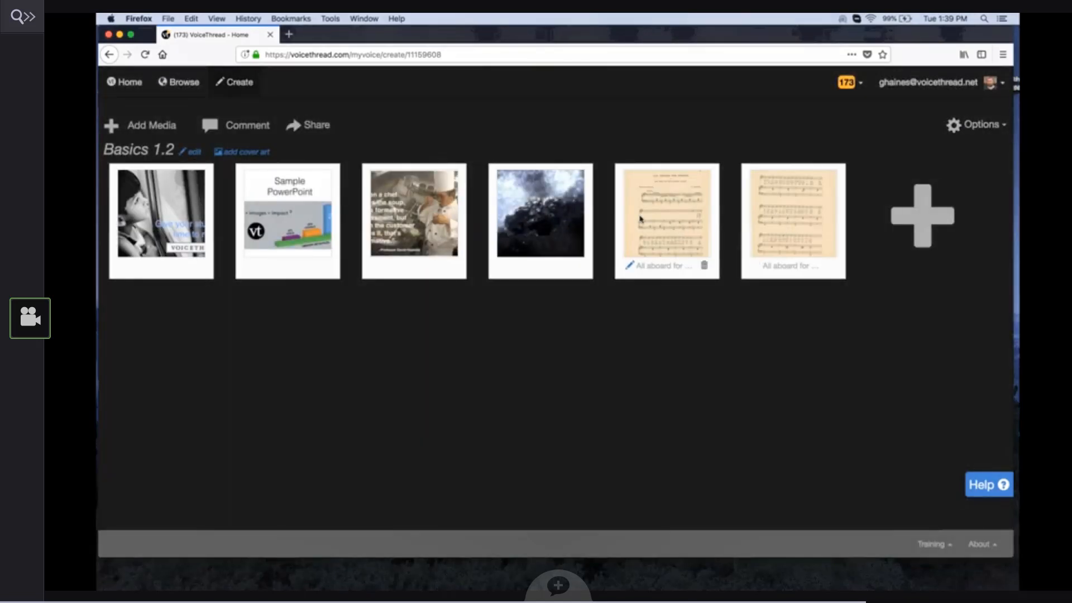
drag(617, 227, 555, 215)
drag(819, 248, 664, 211)
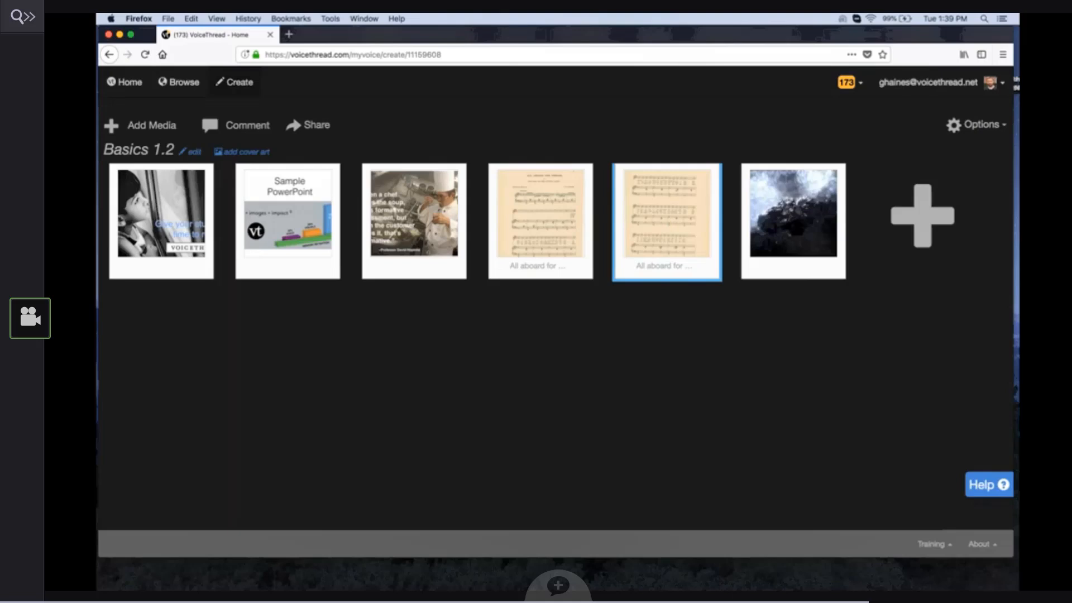
Step: Add media from the Flickr media source and search it for "music"
click(920, 220)
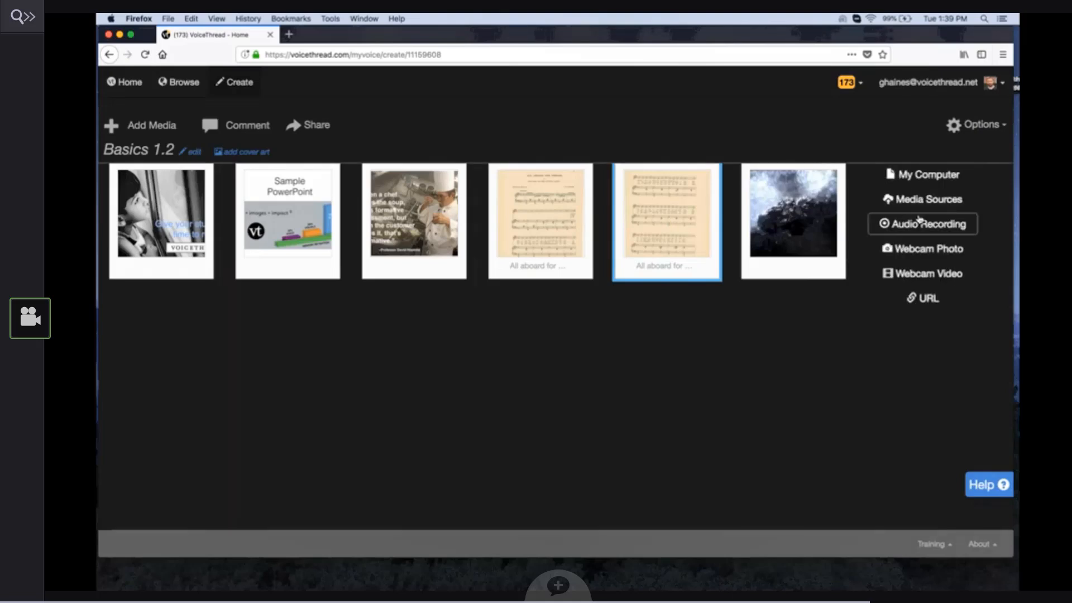
click(927, 199)
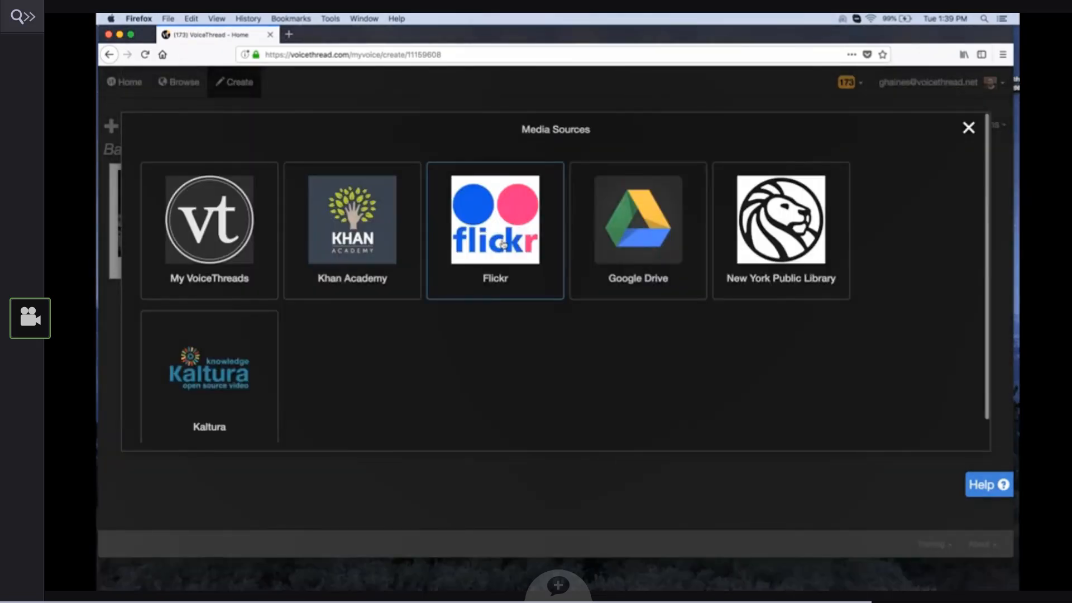
click(504, 244)
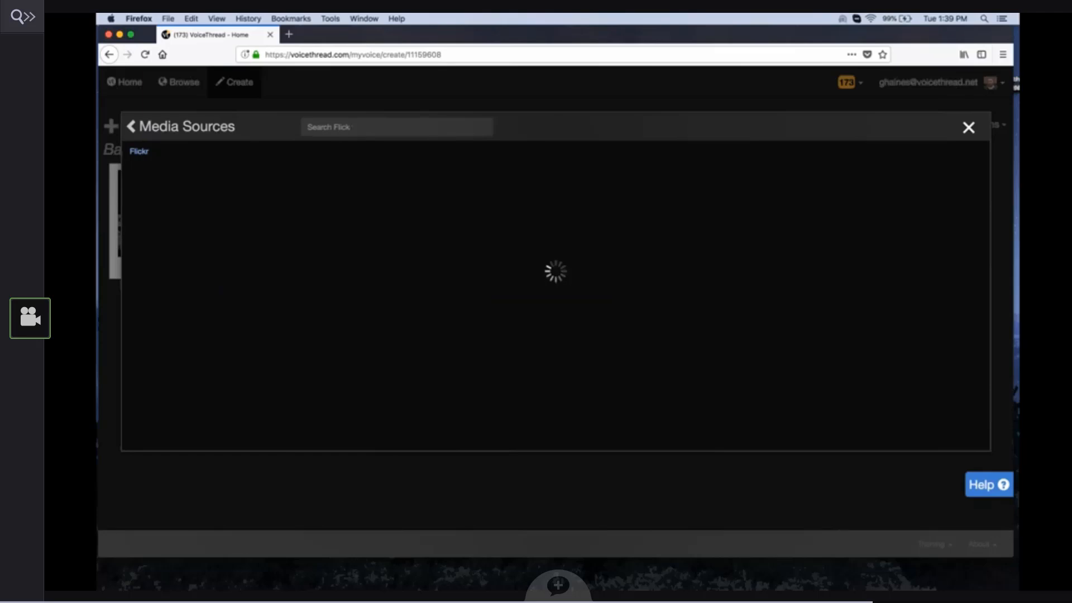
click(352, 127)
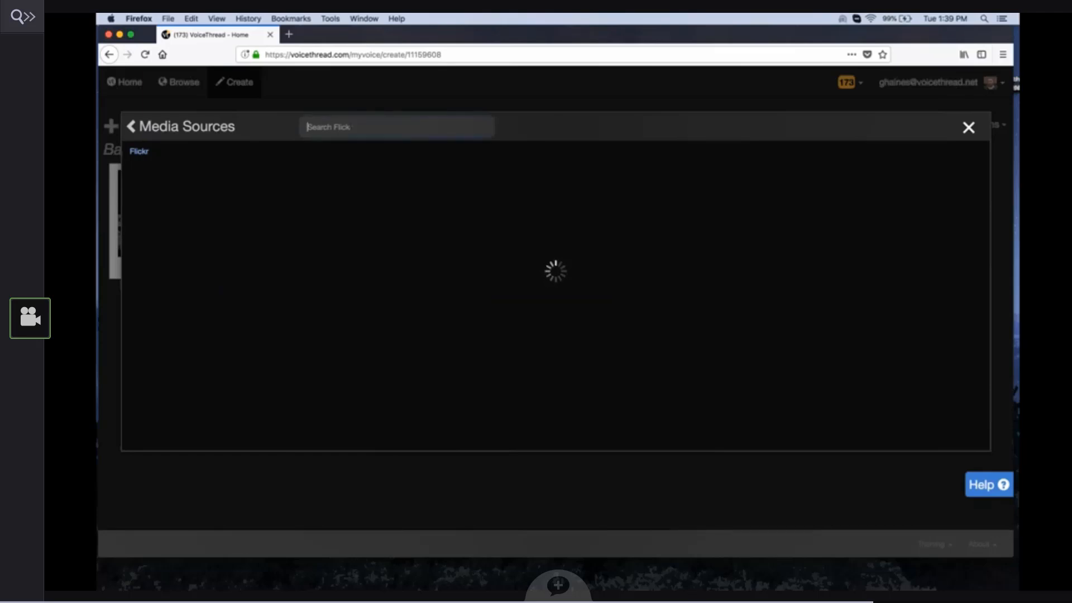
text(music)
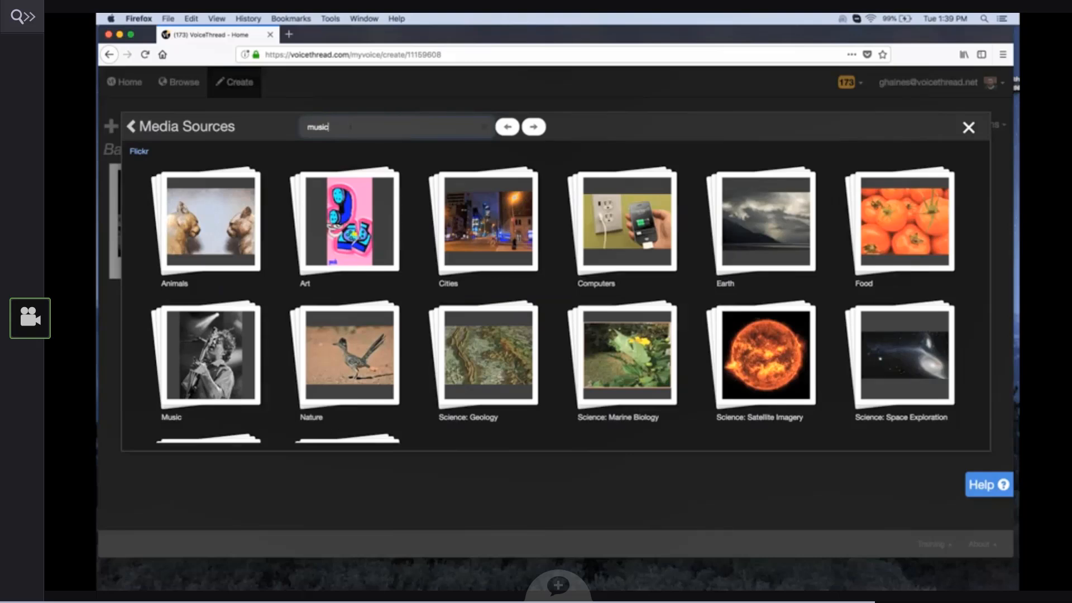
key(Return)
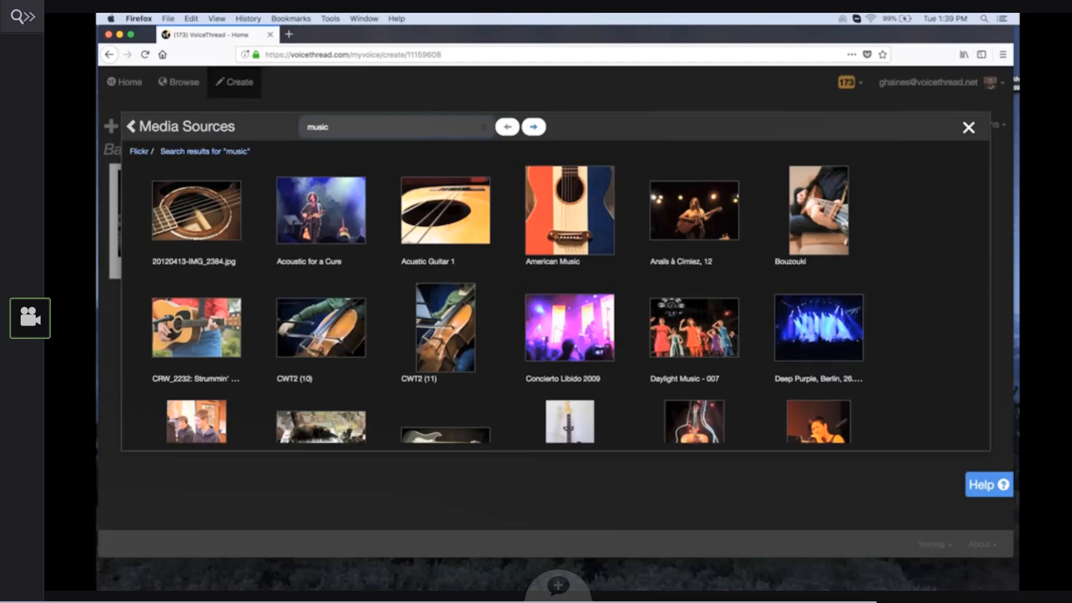
Step: Select the CWT2 (11) and Gibson 133 images in the Flickr results and import both into Basics 1.2
click(450, 321)
click(446, 326)
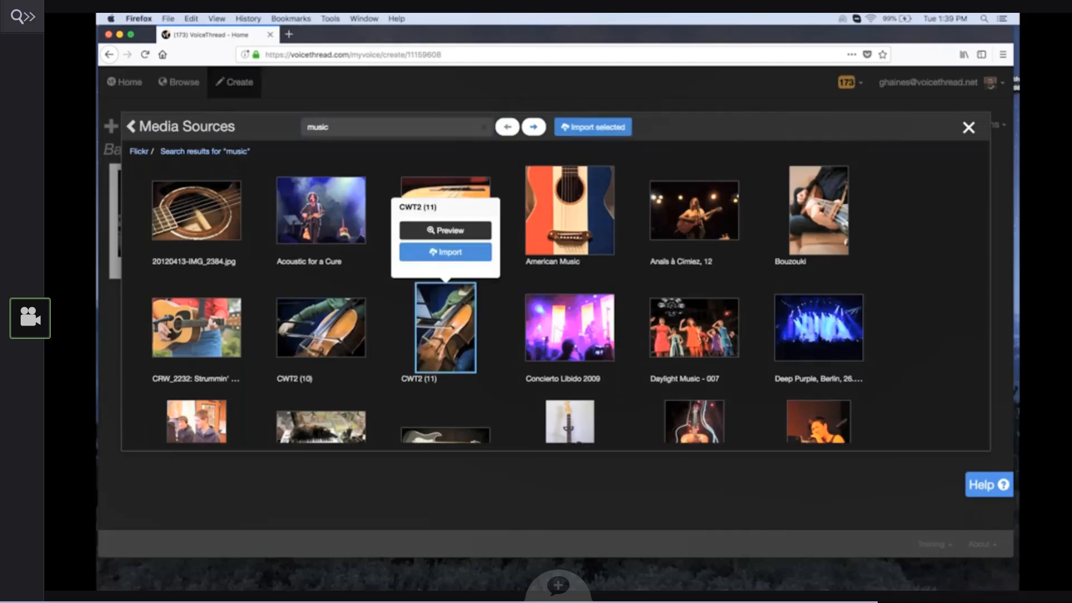
key(super+minus)
key(super+minus)
key(super+minus)
key(super+minus)
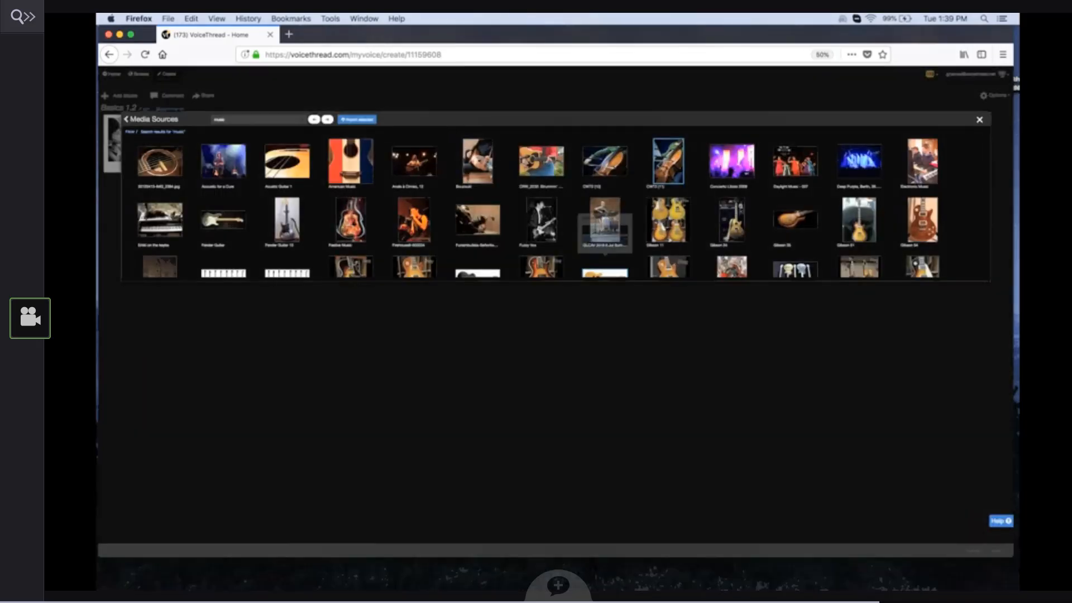
click(357, 120)
click(980, 119)
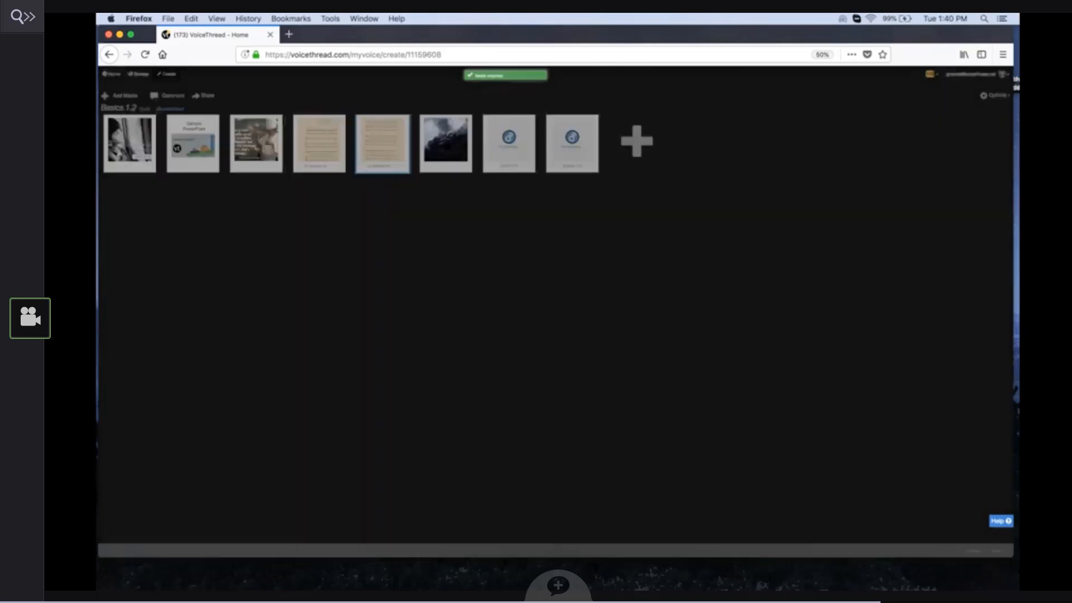
key(super+plus)
key(super+plus)
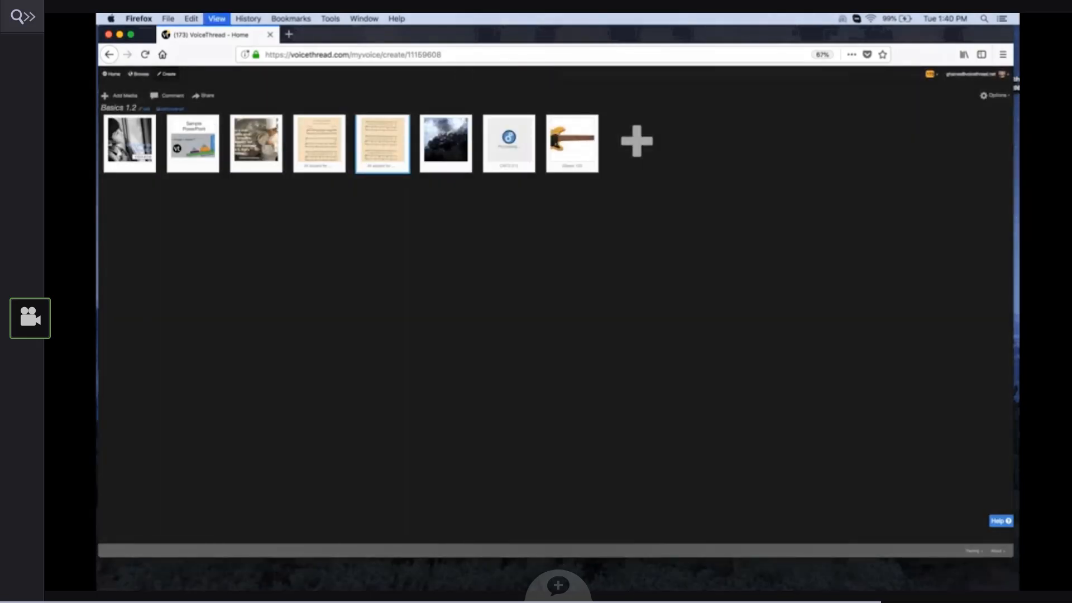
key(super+plus)
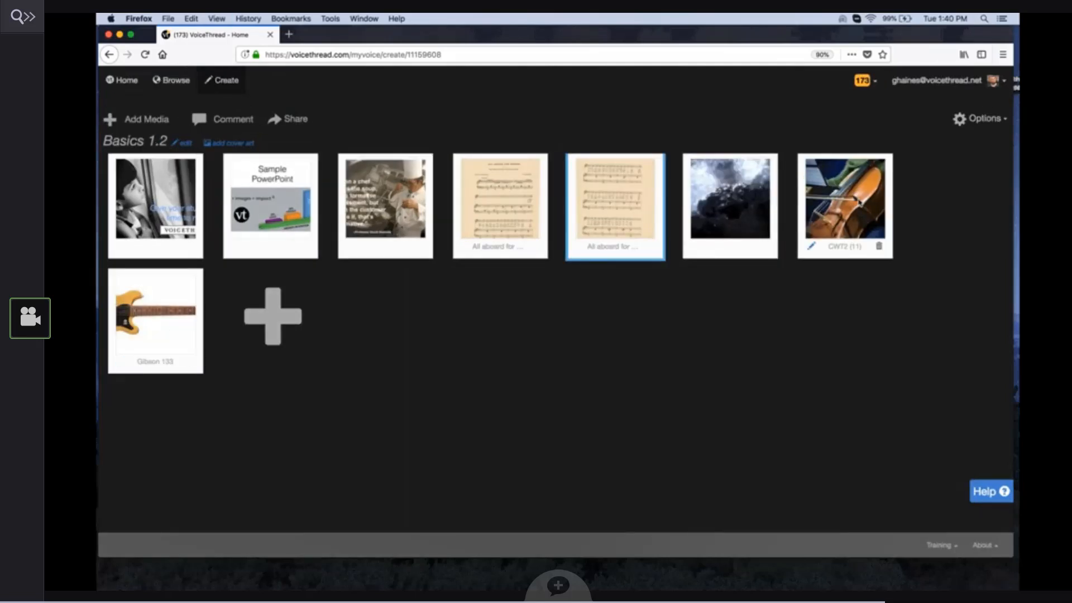
Step: View the available ways of adding media and the list of media sources, closing the list without importing anything
click(274, 323)
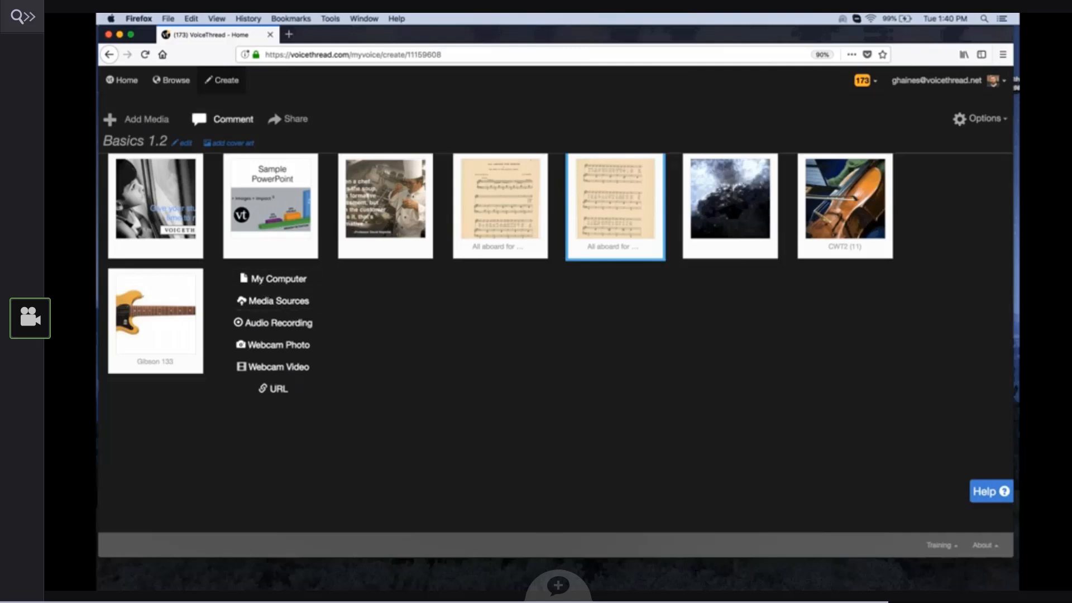
click(147, 119)
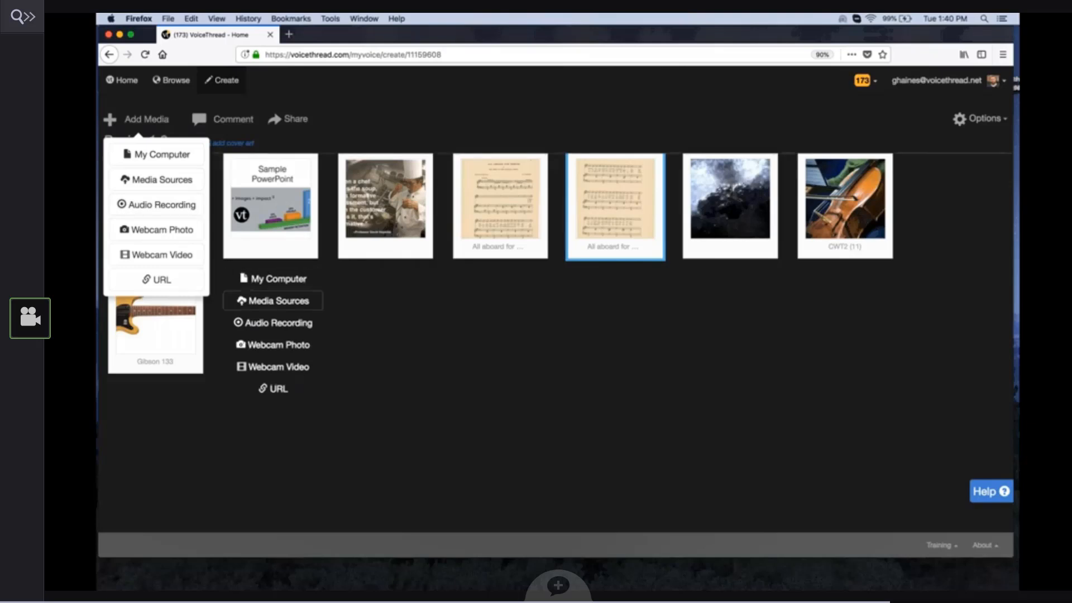
click(279, 300)
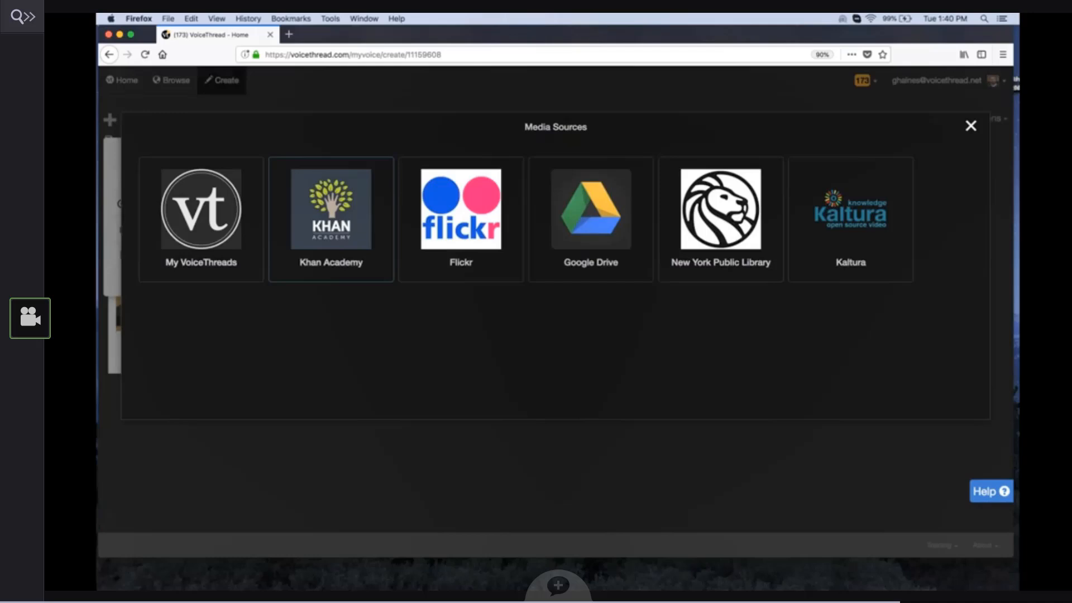
click(971, 126)
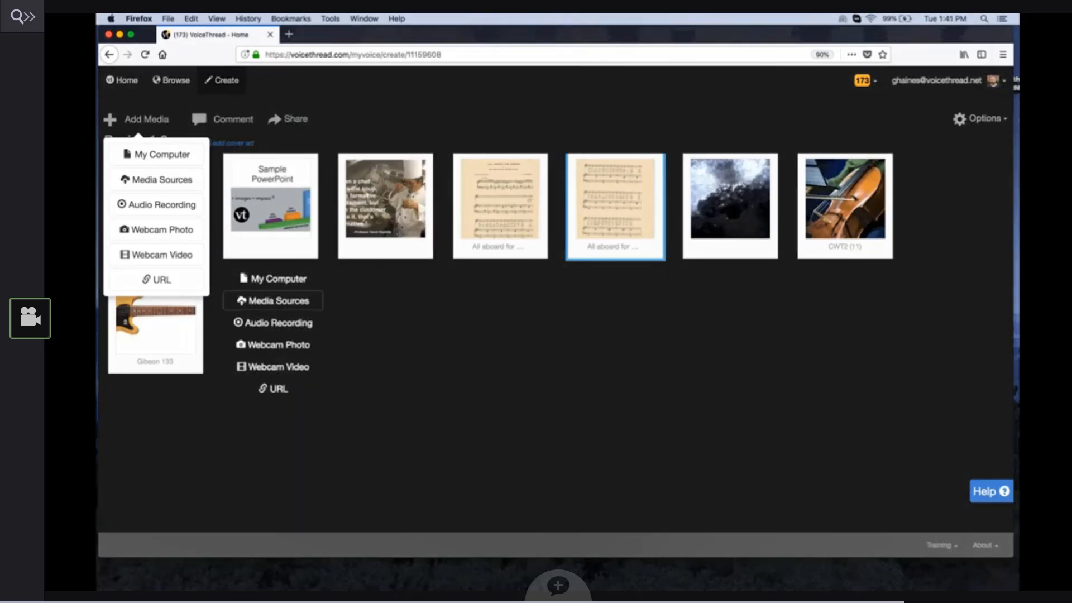
click(309, 307)
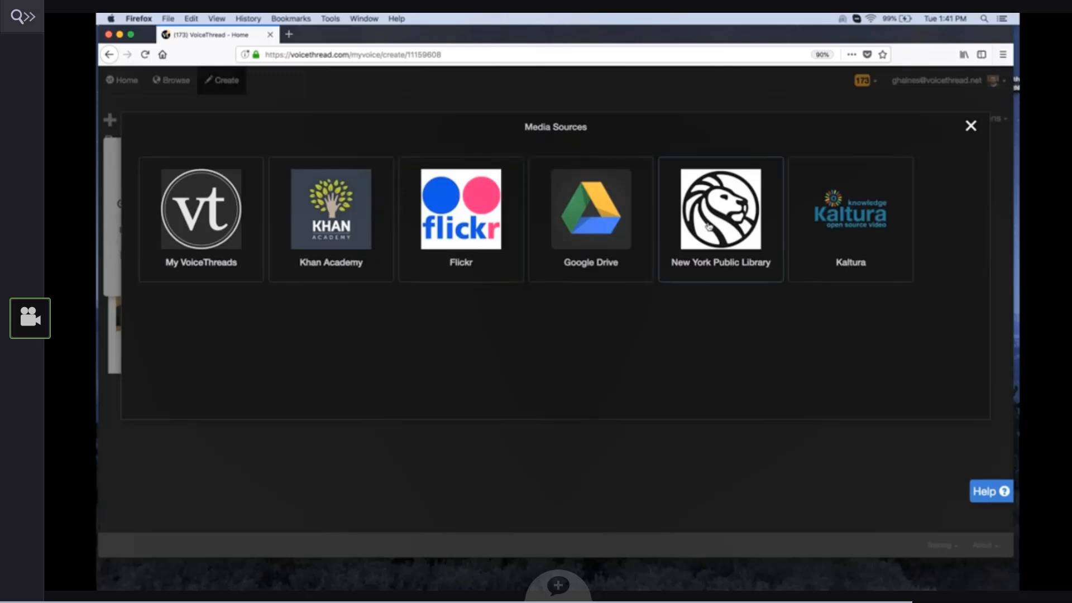
click(970, 126)
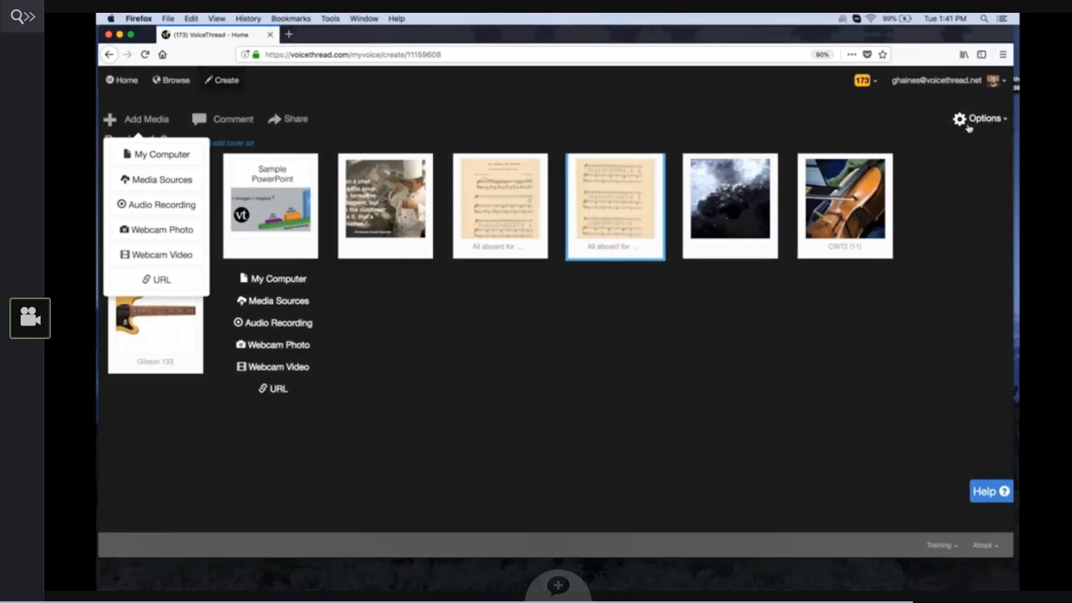
Step: Open the first All aboard for Podunk slide and follow its source link to examine the library item's details and download options
click(224, 119)
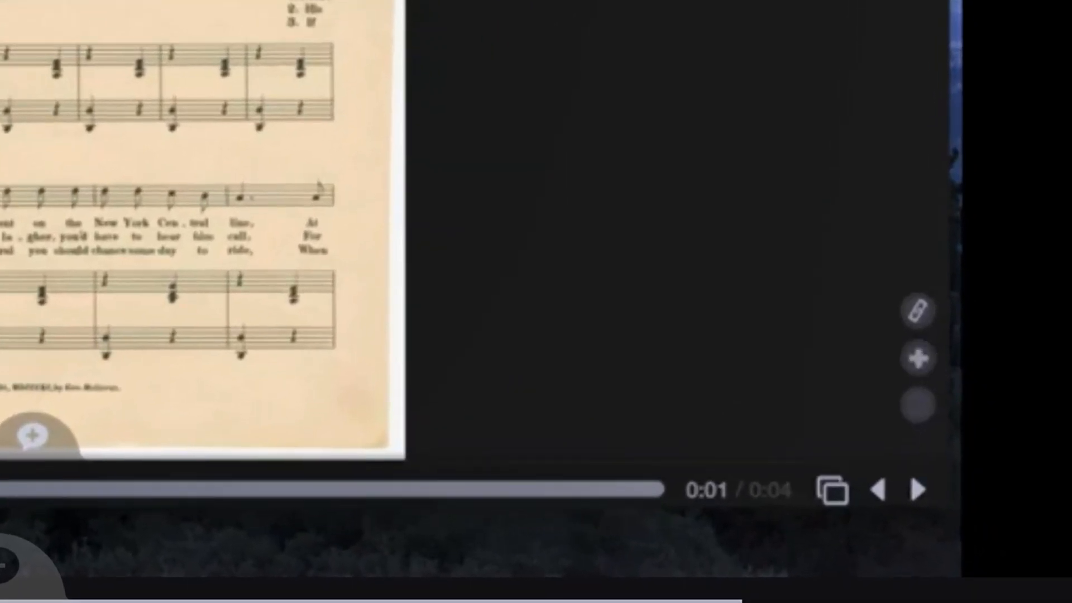
mouse_move(905, 278)
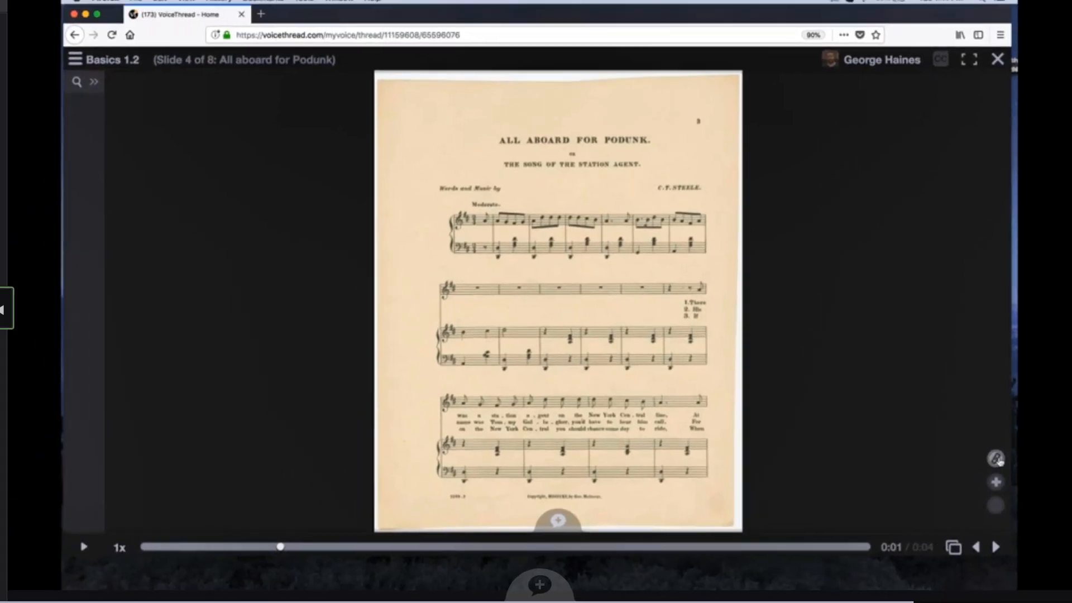
click(932, 338)
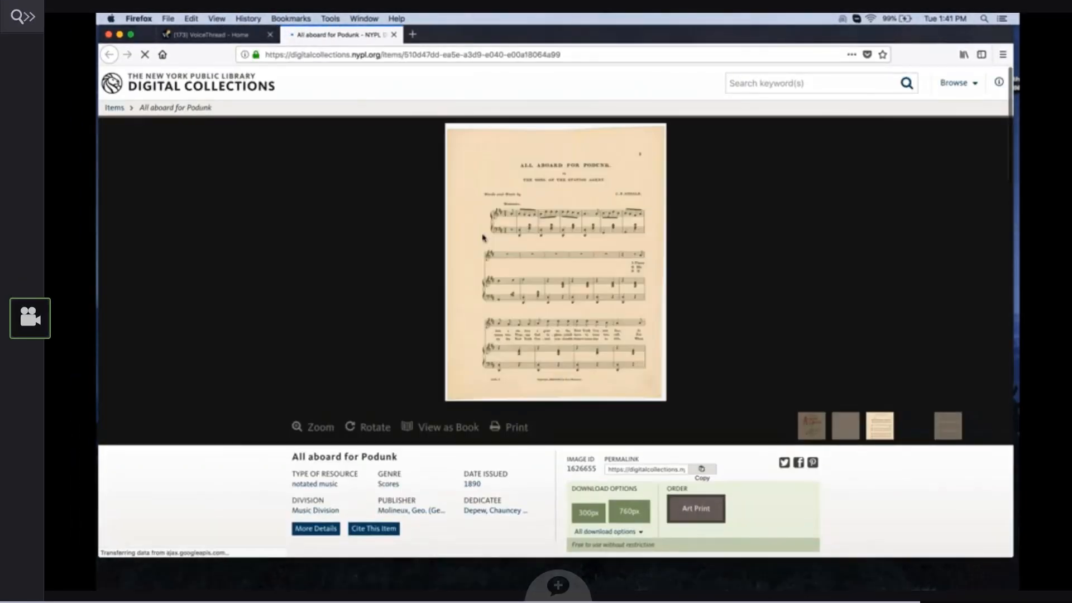
scroll(374, 221, down, 3)
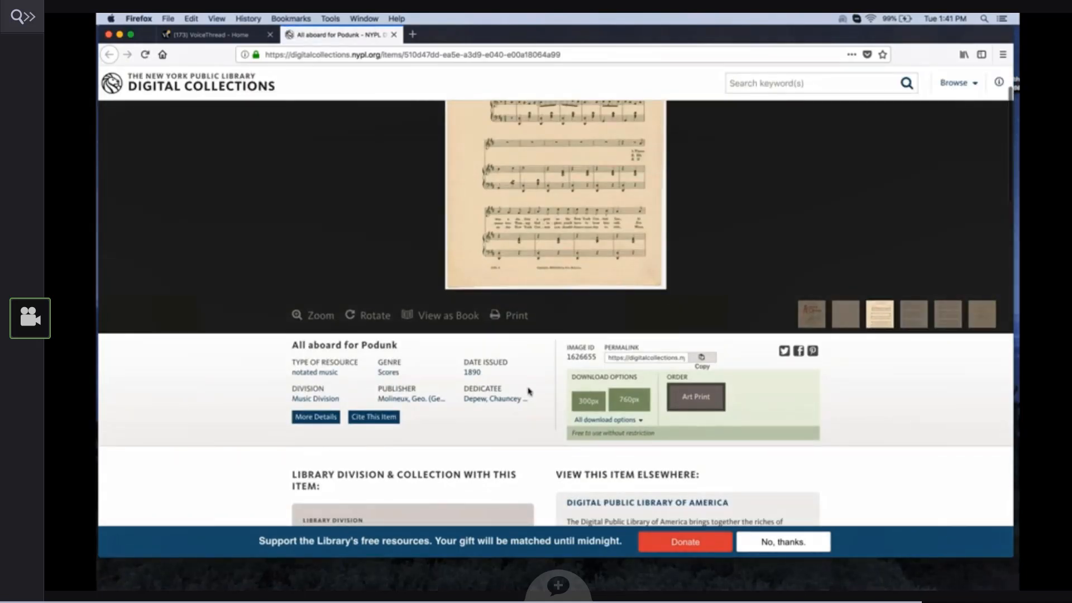
scroll(522, 386, down, 2)
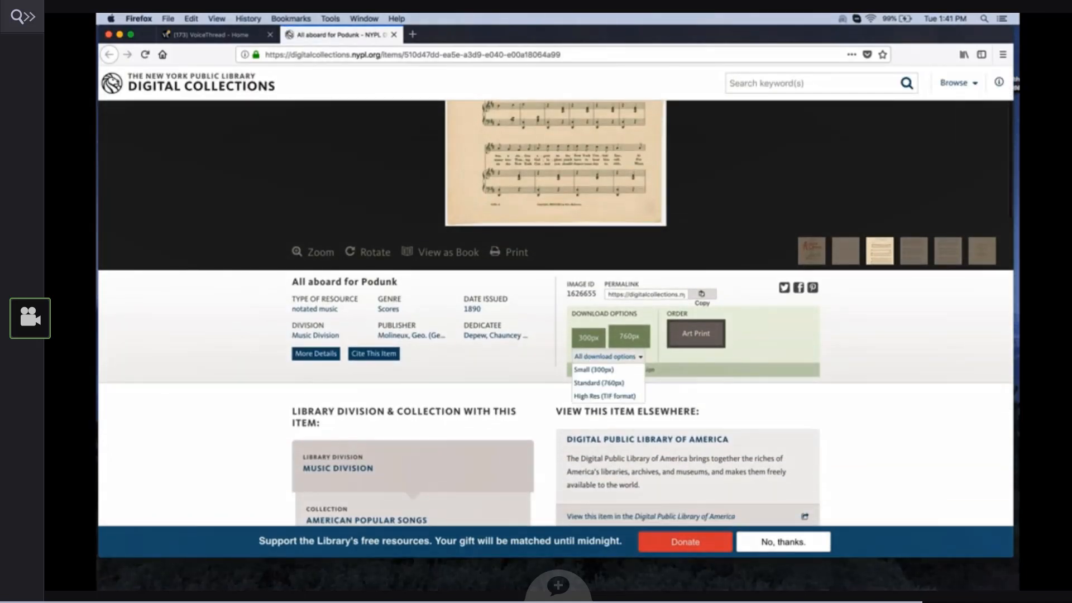
scroll(526, 389, down, 1)
scroll(526, 389, down, 2)
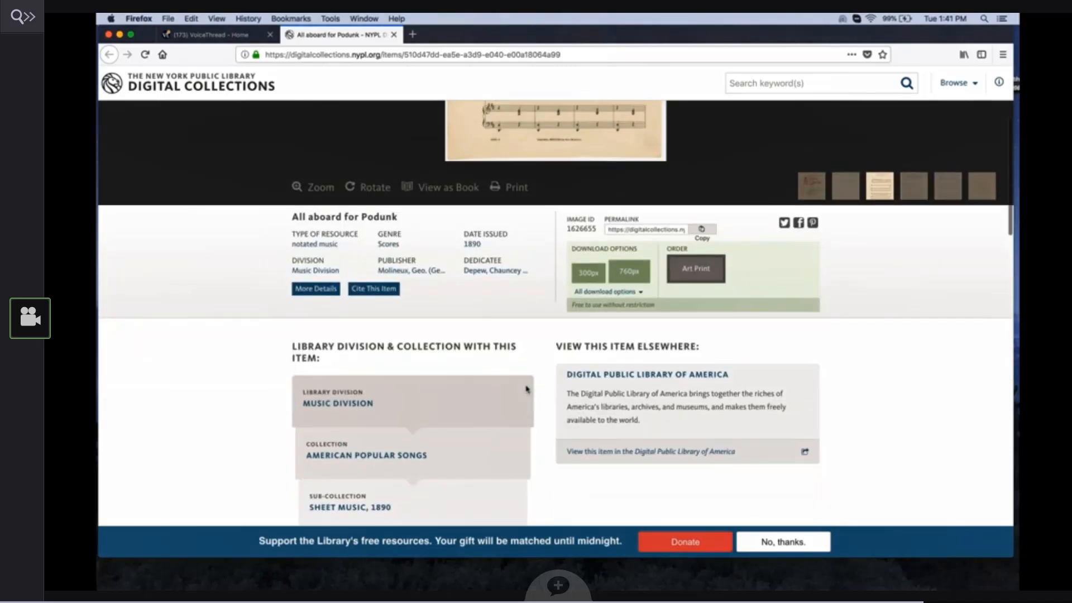
scroll(538, 326, up, 5)
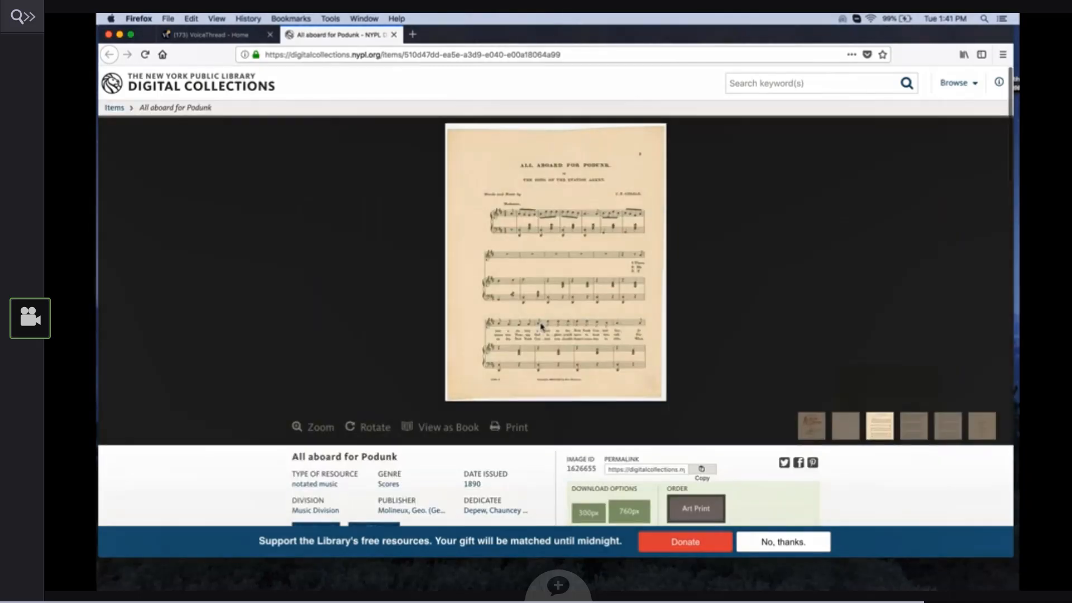
Step: Close the New York Public Library page and return to editing Basics 1.2
click(393, 35)
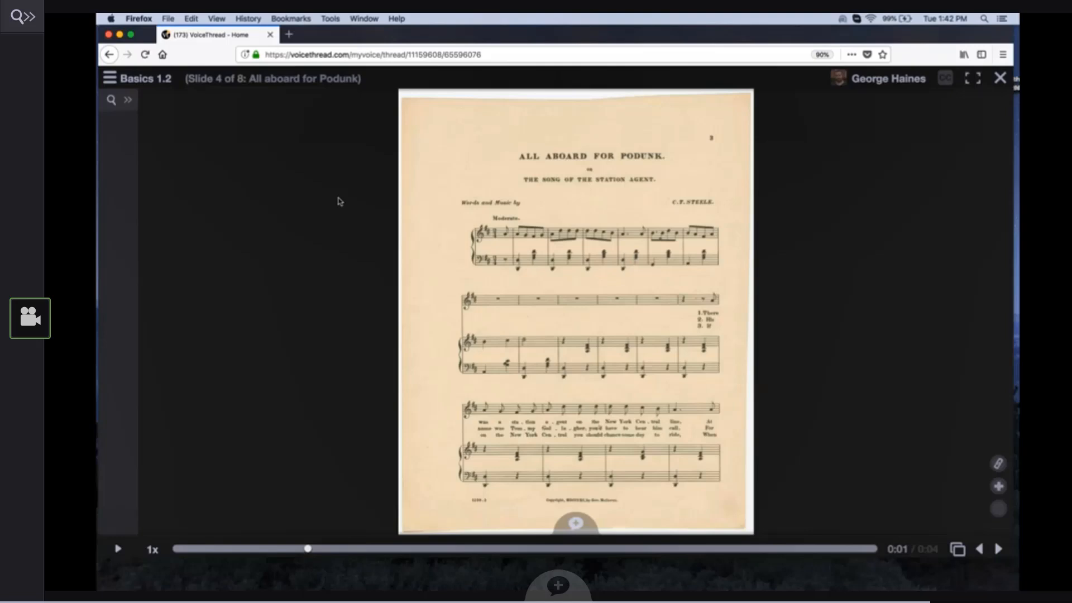
click(114, 80)
click(133, 137)
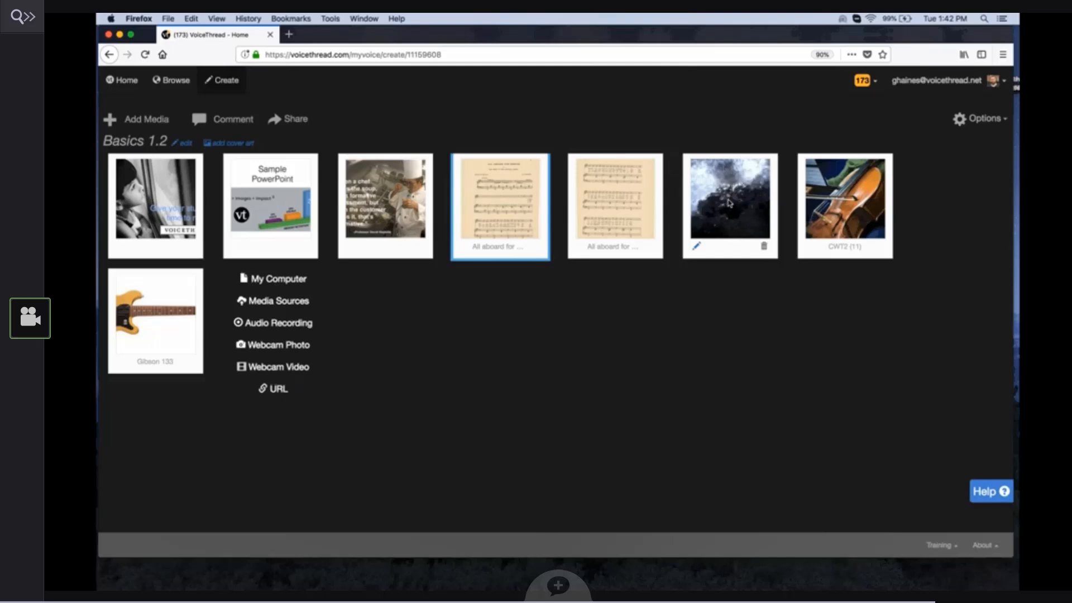
Step: Open the sixth slide, the asteroid video, for commenting and play it briefly, leaving it paused at 0:03
click(730, 203)
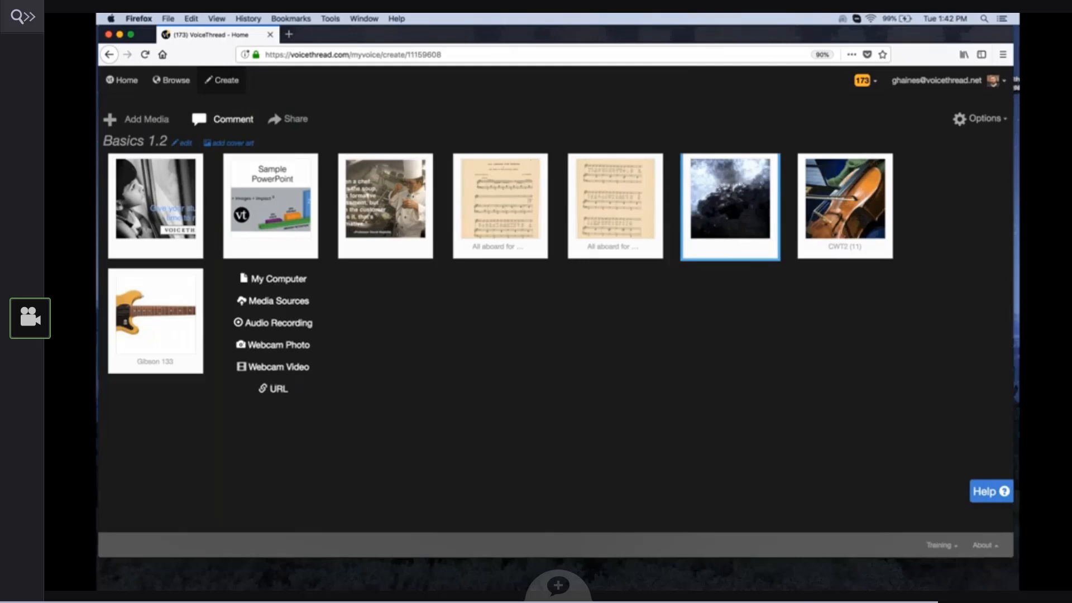
click(225, 119)
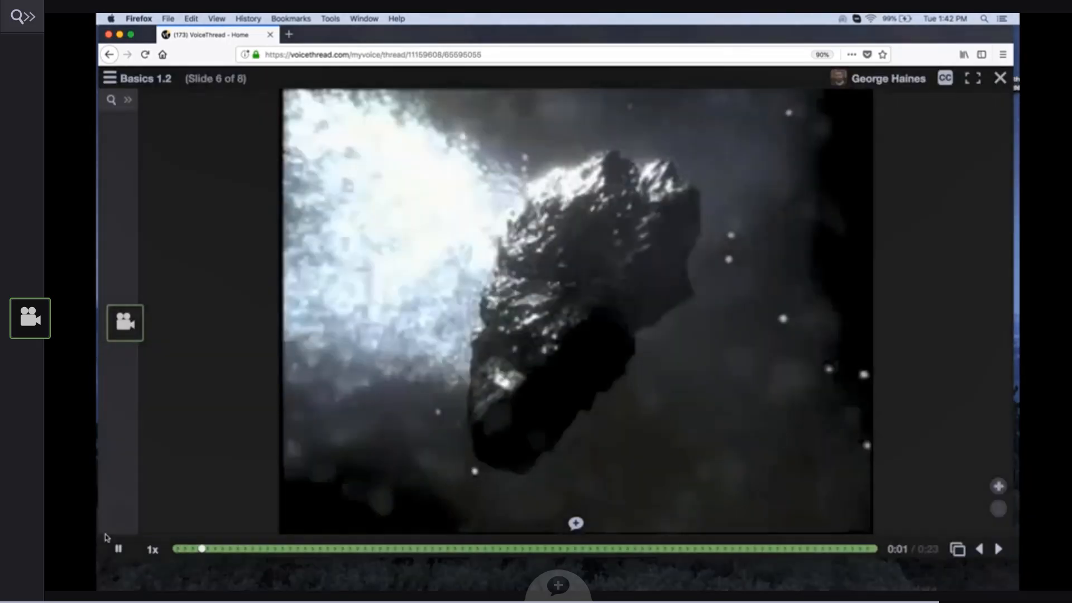
click(117, 548)
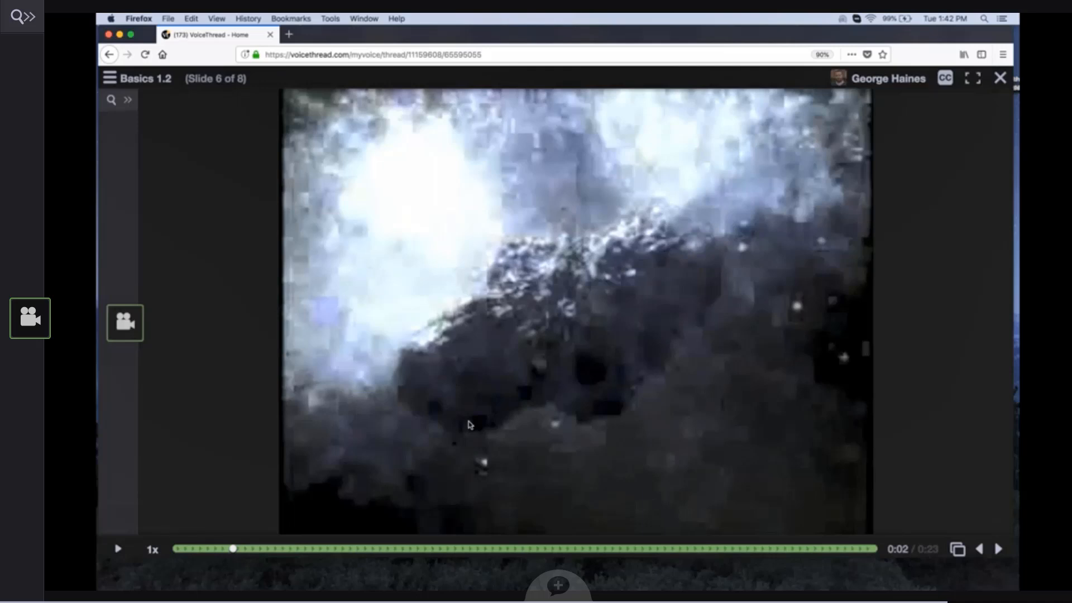
click(234, 549)
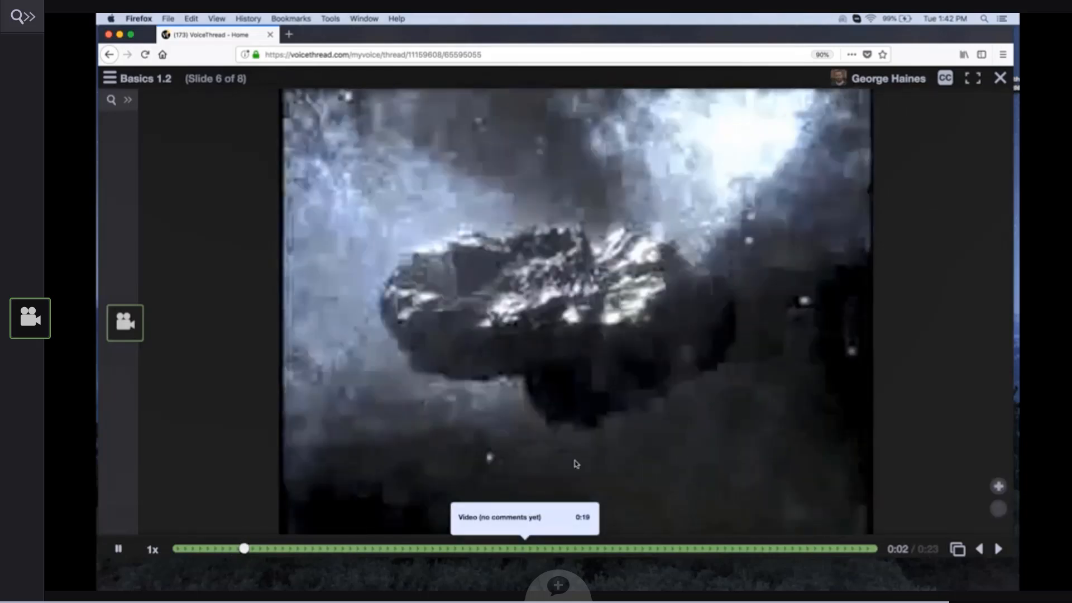
click(118, 549)
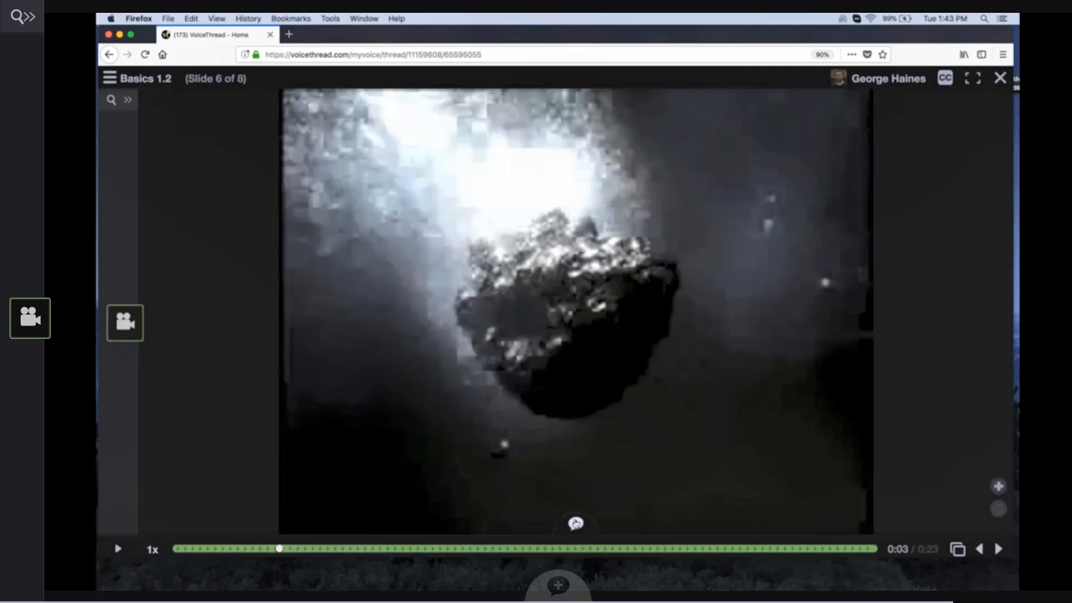
Step: Record and save an audio comment on the paused video, scrubbing through the footage and drawing an orange line around the bright glow
click(575, 524)
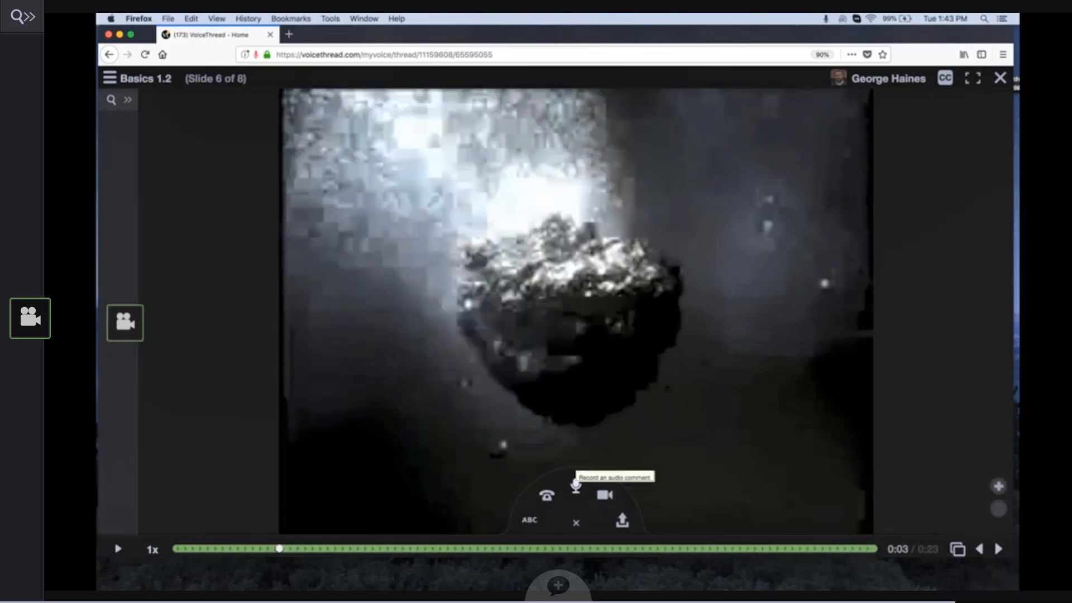
click(576, 486)
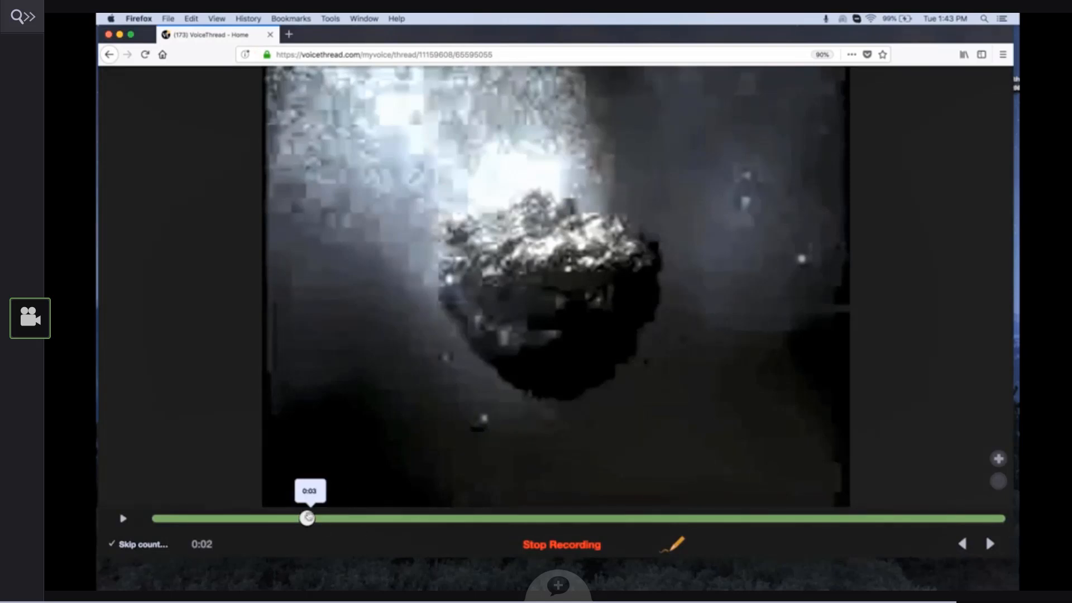
drag(307, 518, 442, 519)
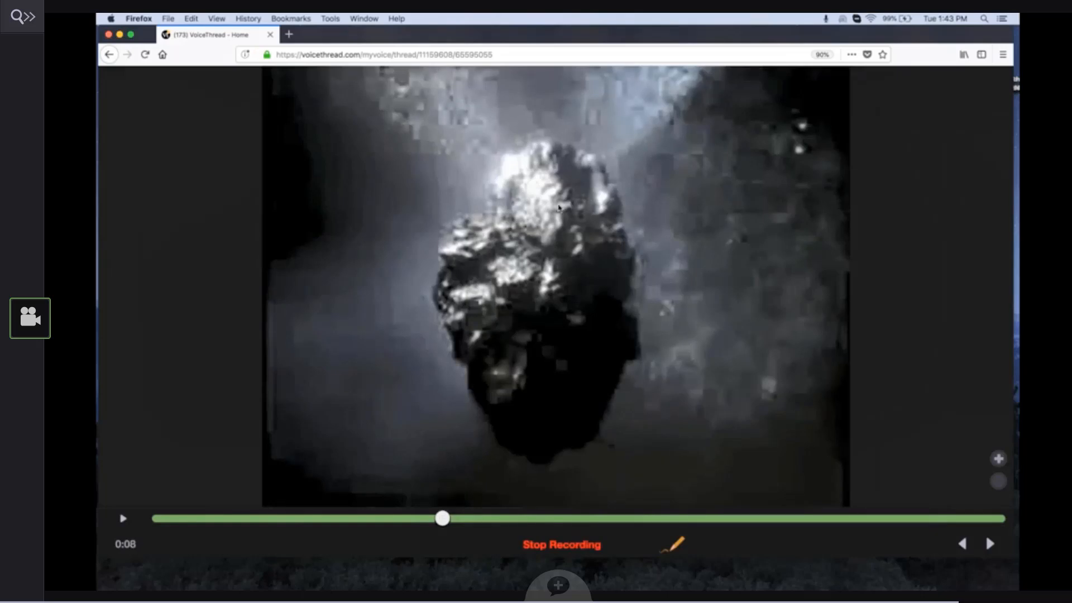
drag(443, 518, 313, 518)
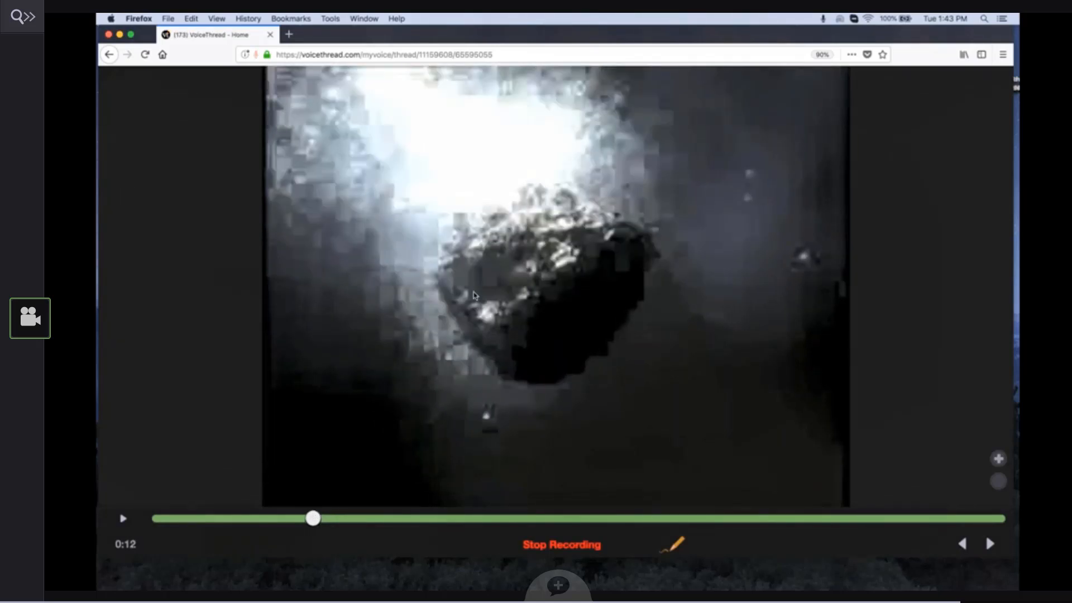
mouse_move(398, 173)
mouse_down()
mouse_move(445, 201)
mouse_move(513, 200)
mouse_move(541, 186)
mouse_move(573, 96)
mouse_up()
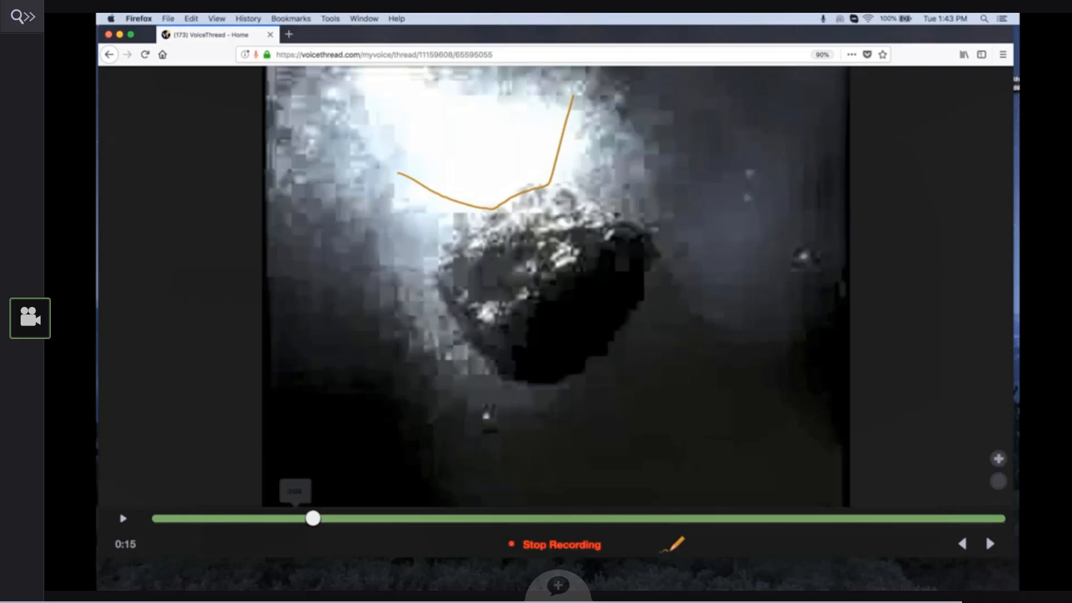
drag(314, 519, 641, 521)
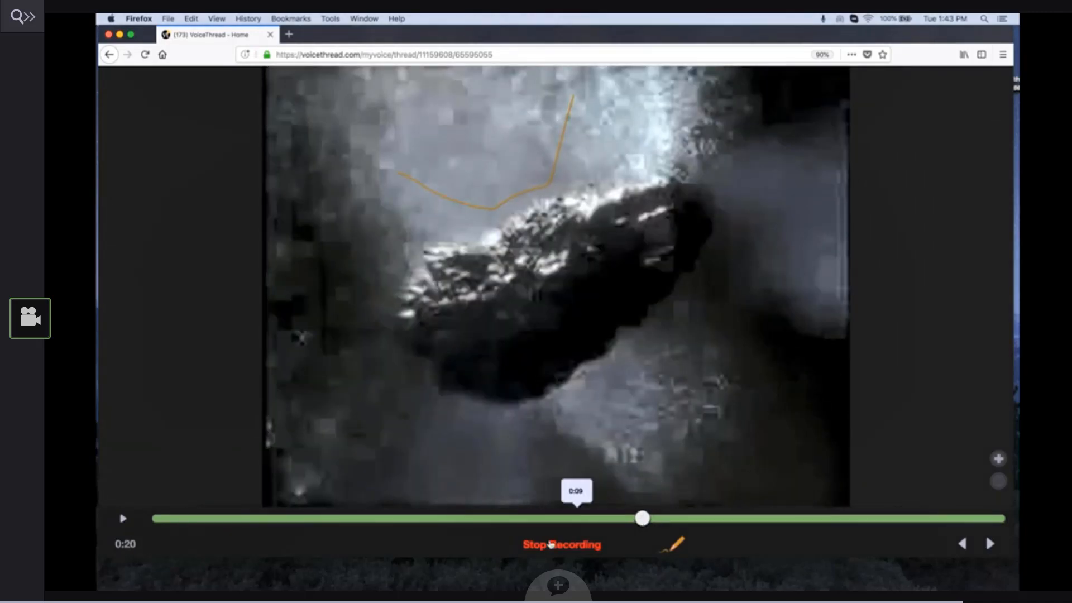
click(546, 545)
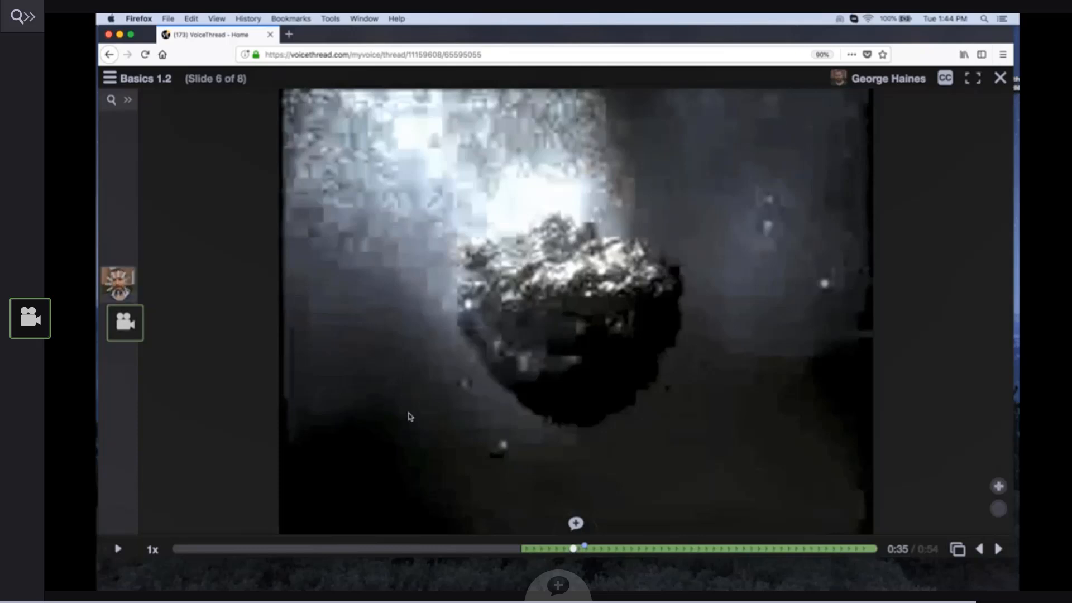
Step: Examine the new comment's position beside the video and open it from its marker on the video's timeline
mouse_move(125, 293)
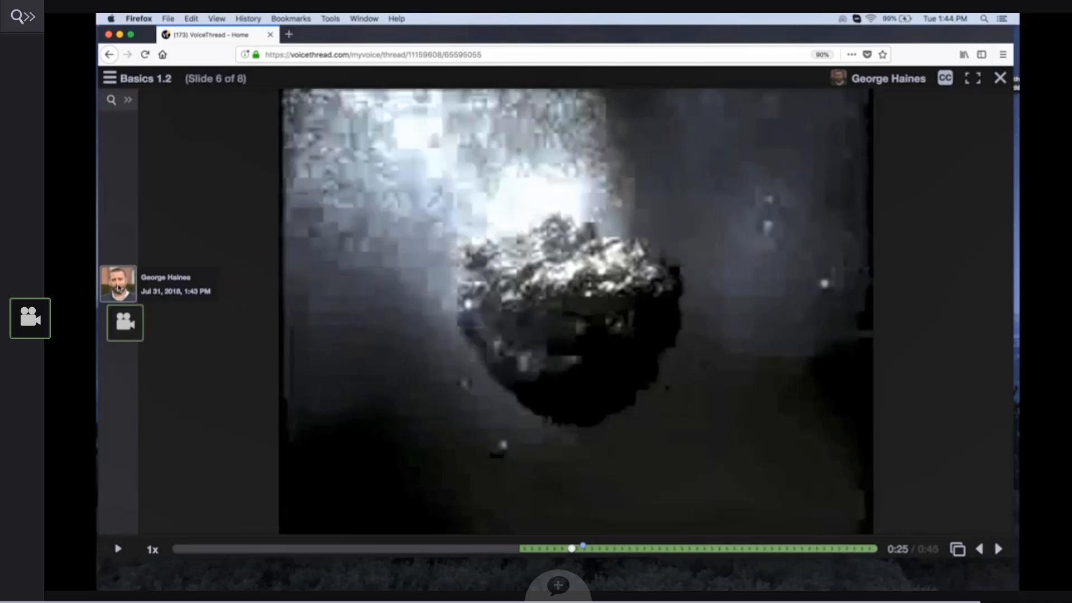
mouse_move(131, 329)
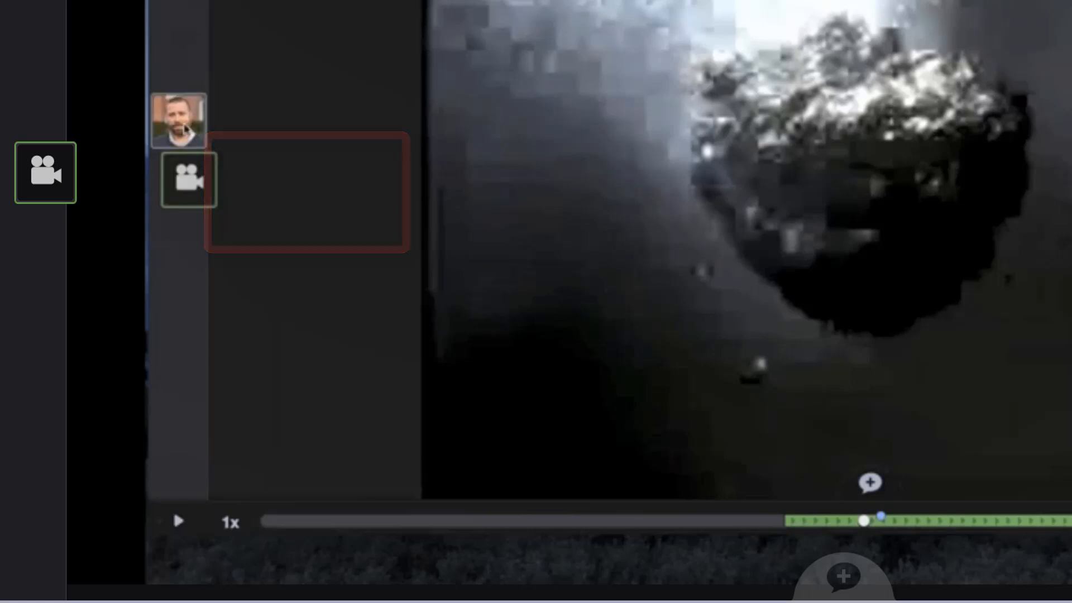
mouse_move(174, 115)
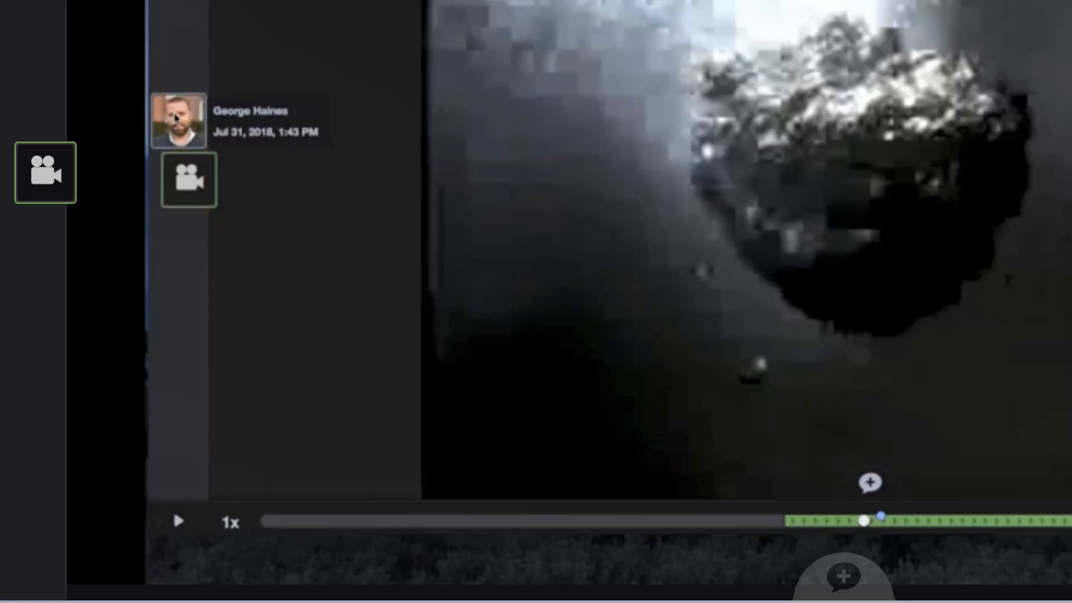
mouse_move(193, 187)
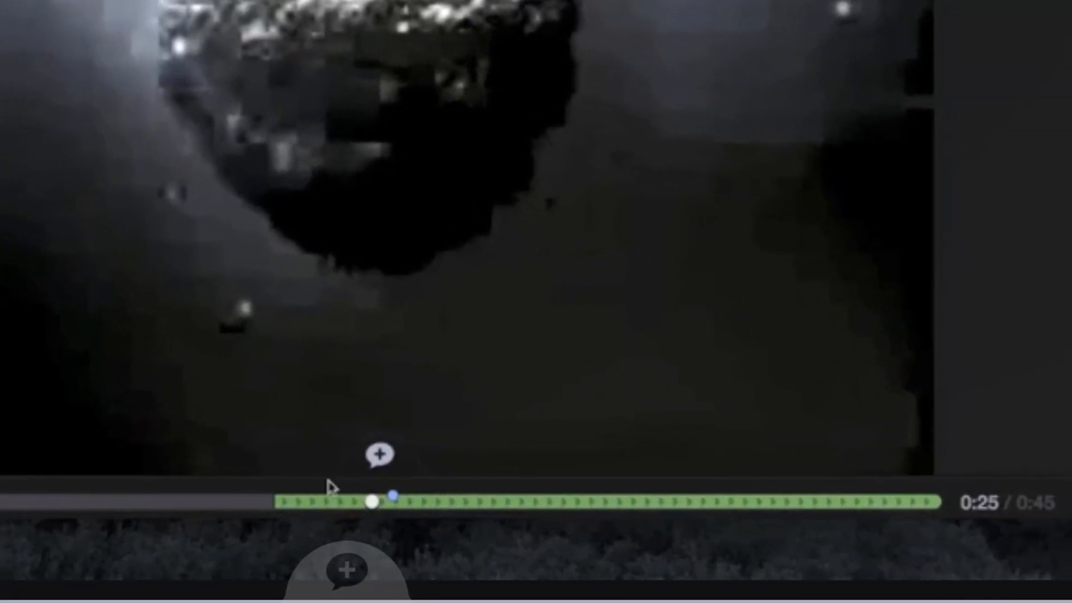
mouse_move(354, 502)
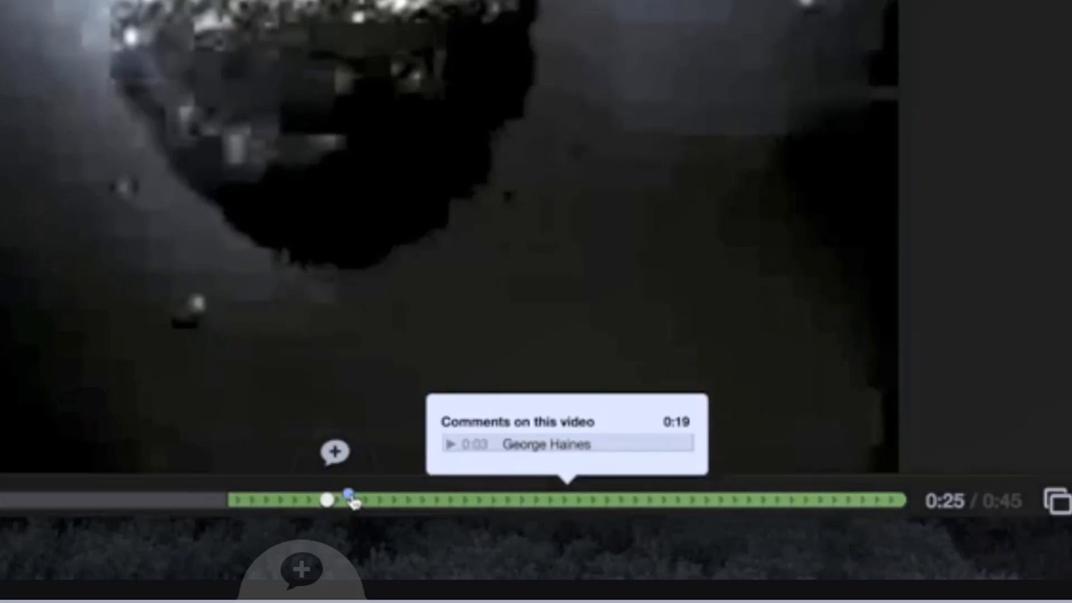
click(351, 497)
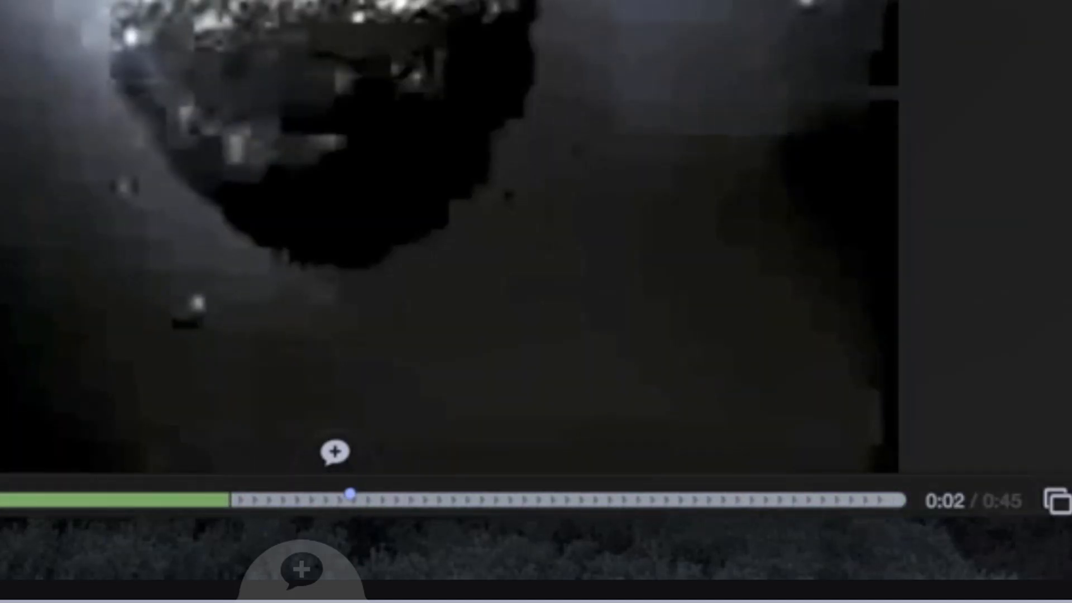
mouse_move(351, 501)
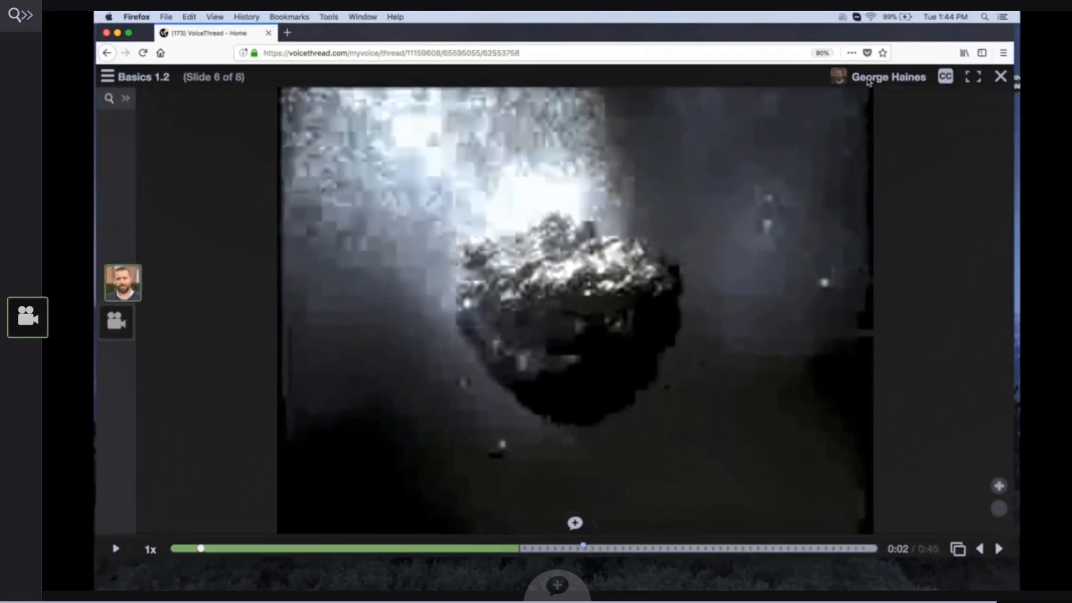
Step: Switch the commenting identity to George Washington
click(869, 82)
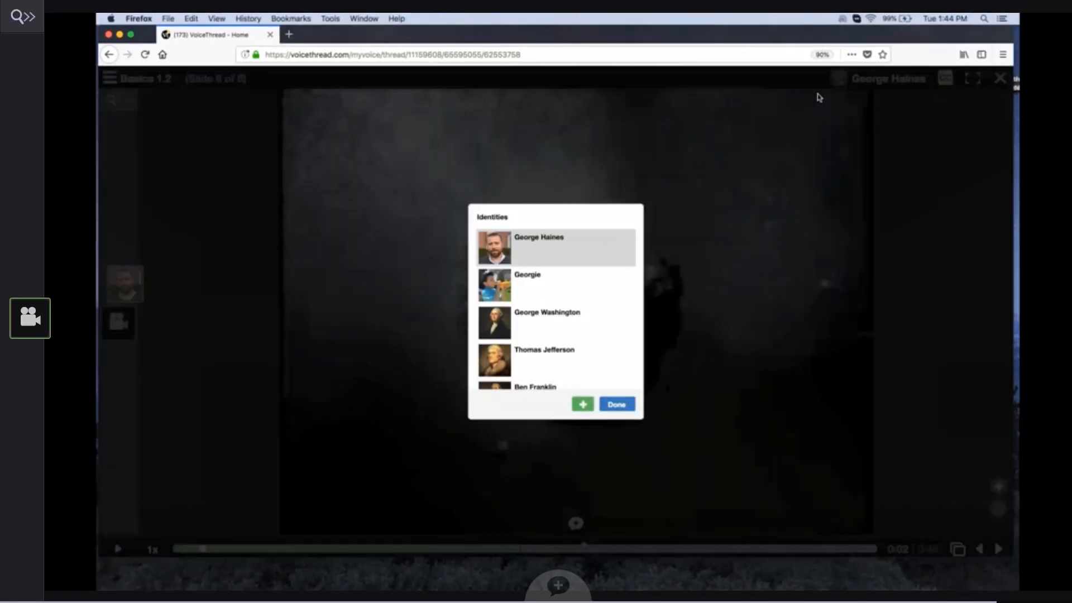
click(625, 314)
click(619, 405)
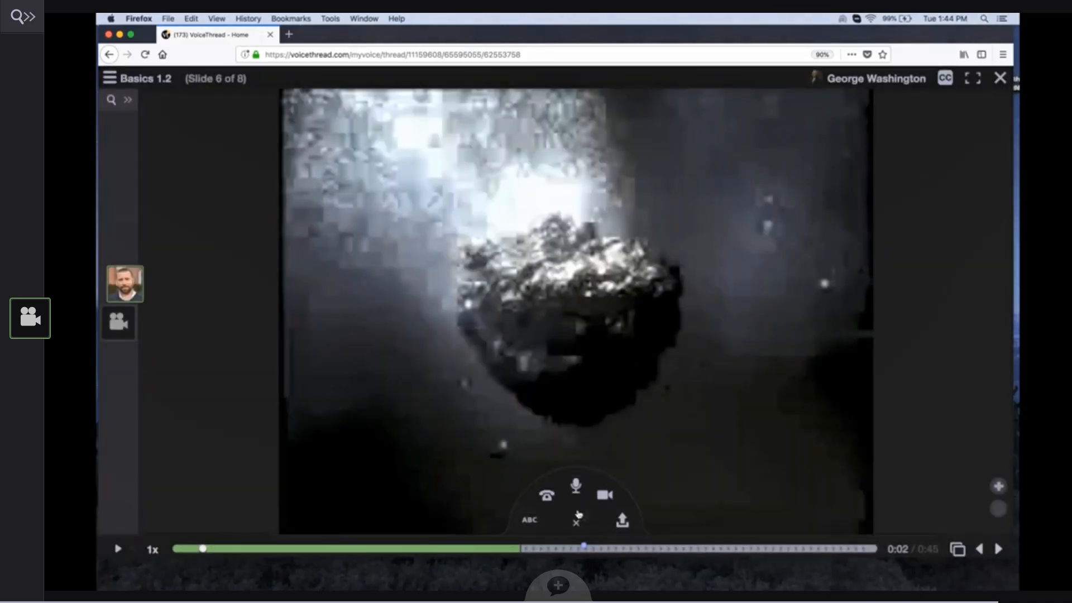
Step: Start an audio comment, scrub the video forward, and draw a white arrow above the asteroid and a looping line below it
click(577, 489)
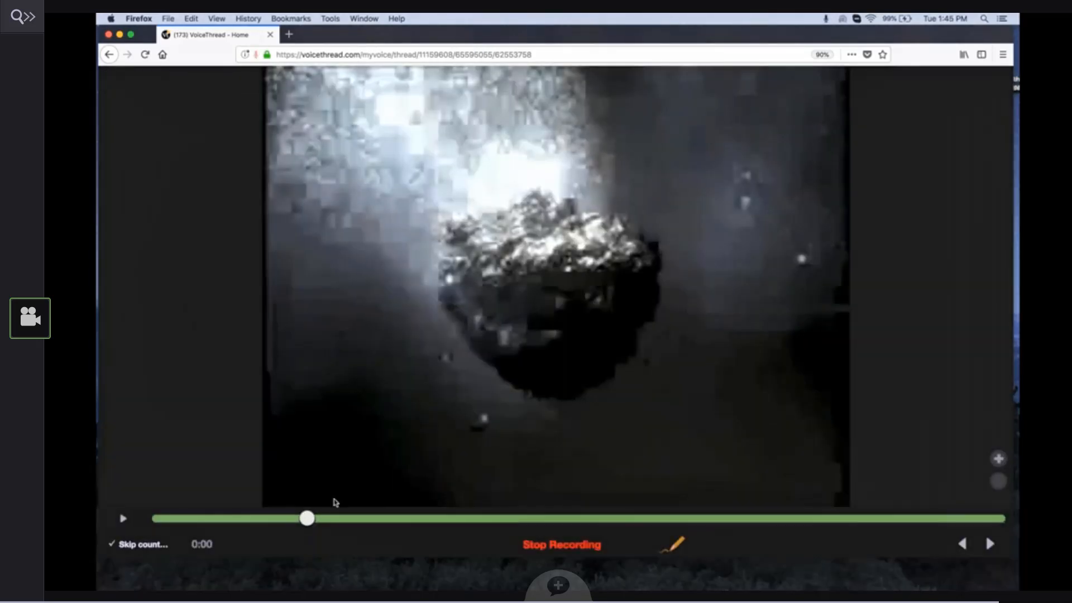
drag(307, 518, 495, 519)
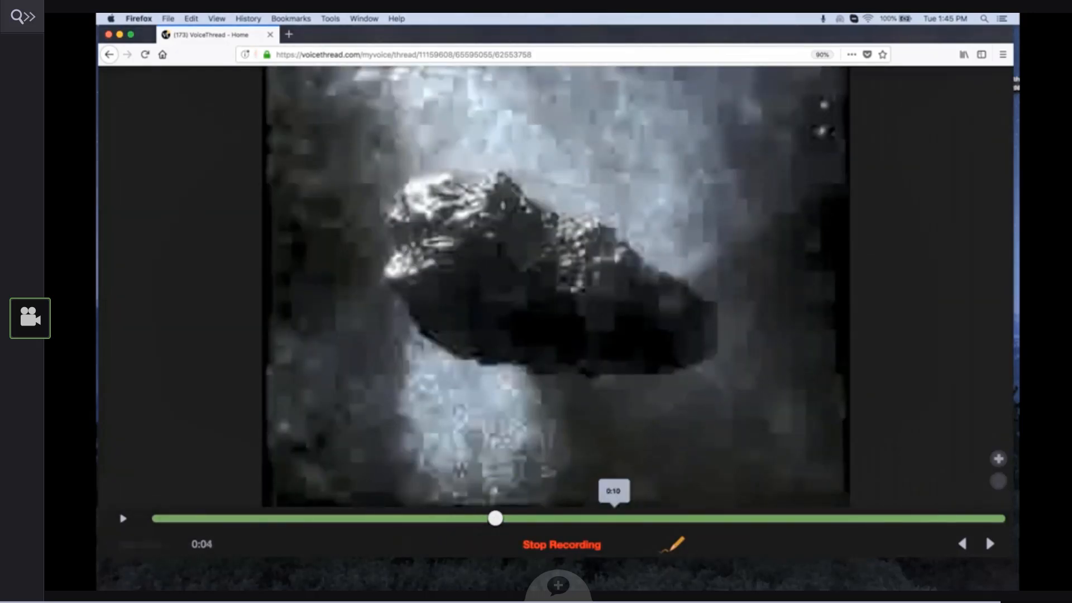
click(672, 544)
click(599, 492)
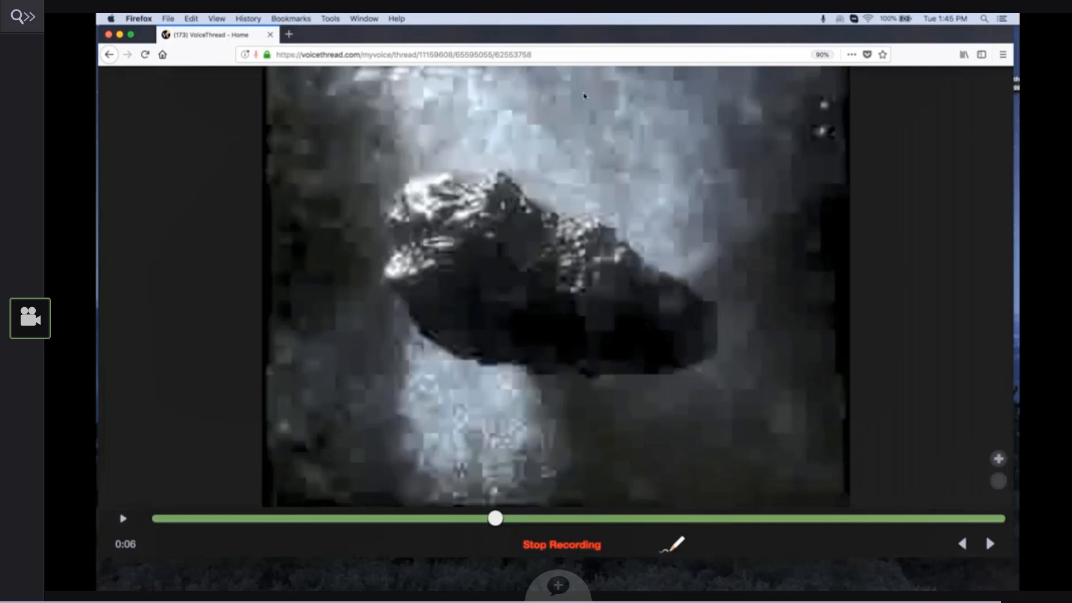
mouse_move(584, 94)
mouse_down()
mouse_move(554, 181)
mouse_move(576, 174)
mouse_up()
drag(497, 371, 588, 454)
Step: Advance the video further, draw two diverging white lines with an arrow between them beside the asteroid, and save the recorded comment
mouse_move(495, 519)
mouse_down()
mouse_move(765, 535)
mouse_move(816, 524)
mouse_up()
drag(649, 334, 720, 258)
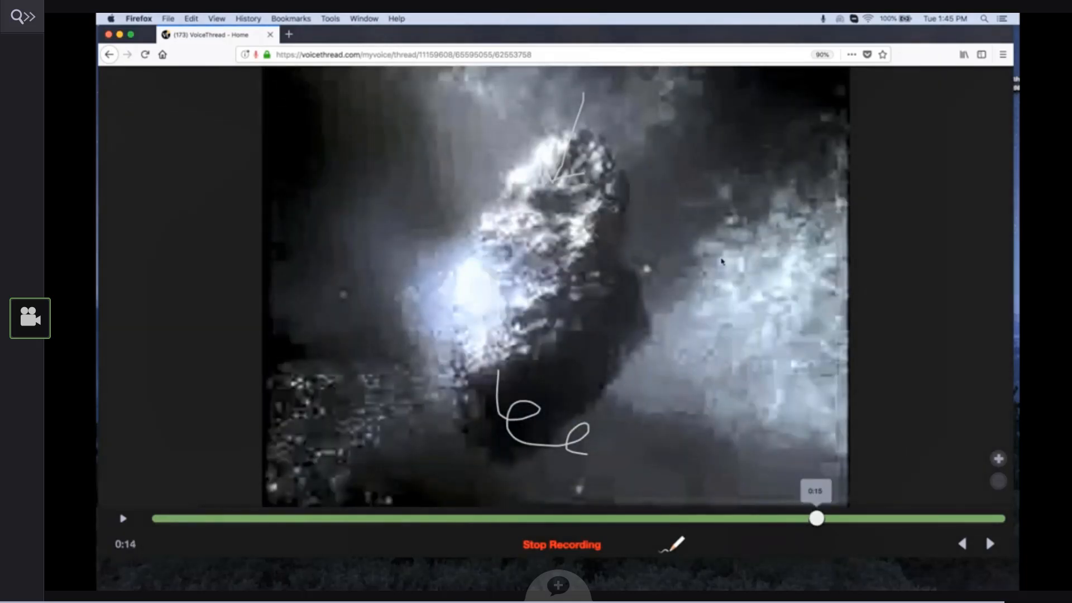
drag(604, 378, 739, 444)
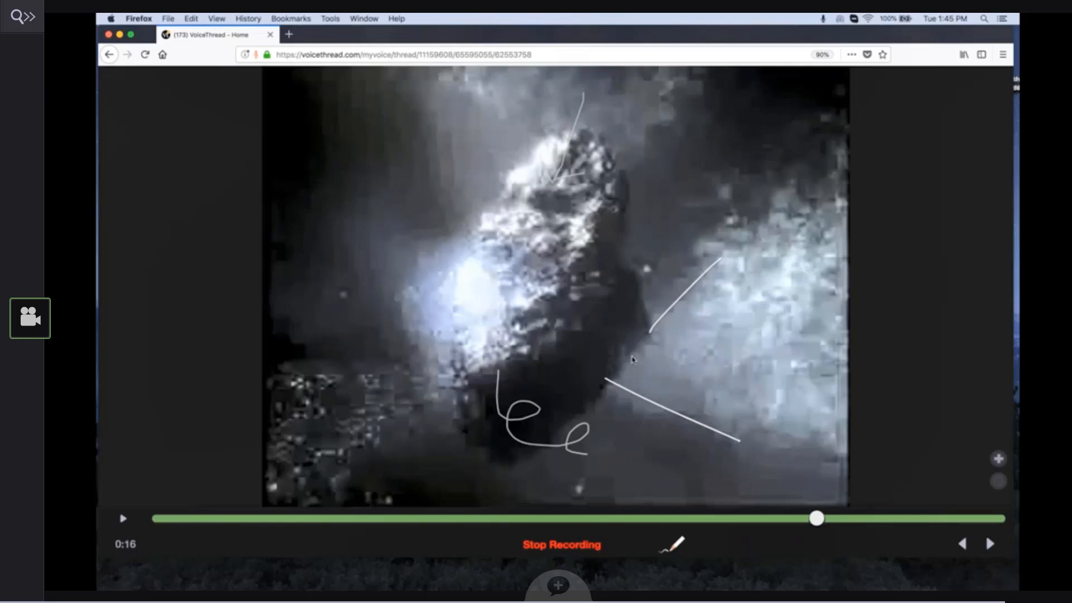
mouse_move(632, 357)
mouse_down()
mouse_move(733, 357)
mouse_move(706, 384)
mouse_up()
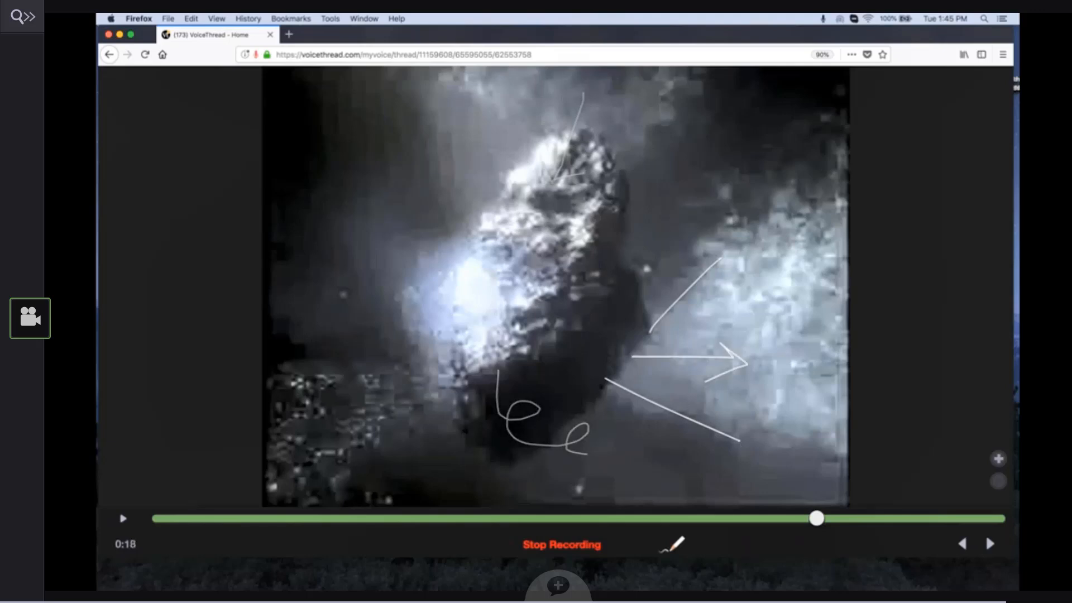
click(556, 546)
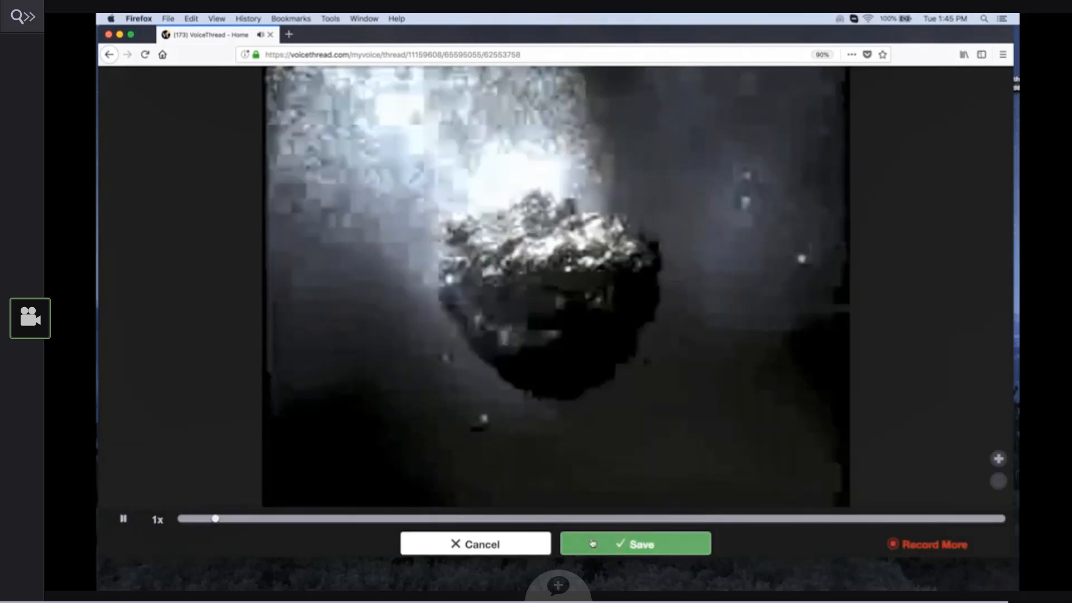
click(593, 543)
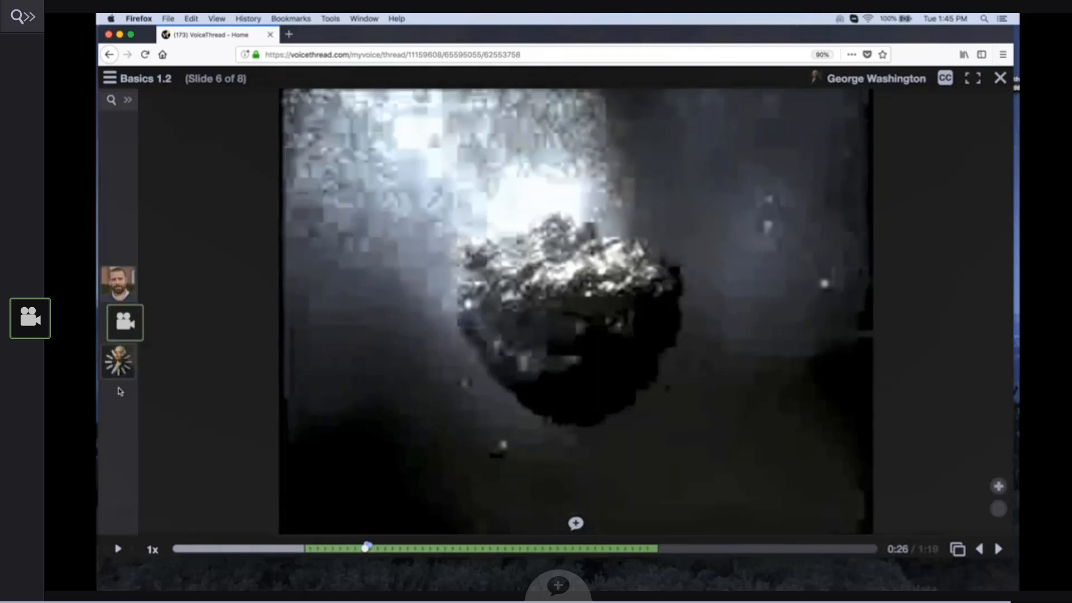
Step: Switch the commenting identity to Ben Franklin
mouse_move(399, 547)
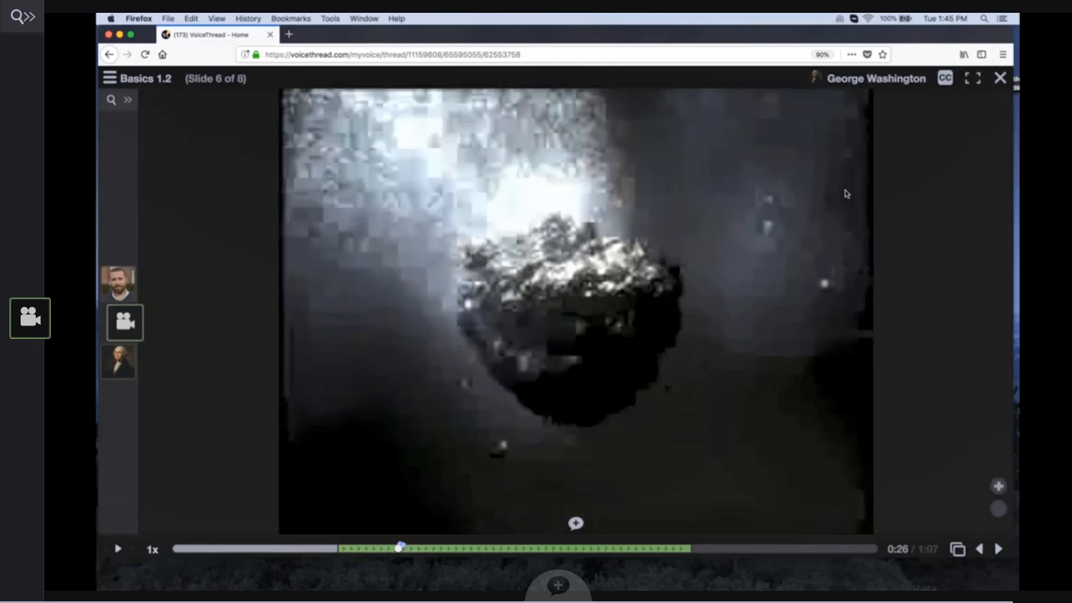
click(865, 79)
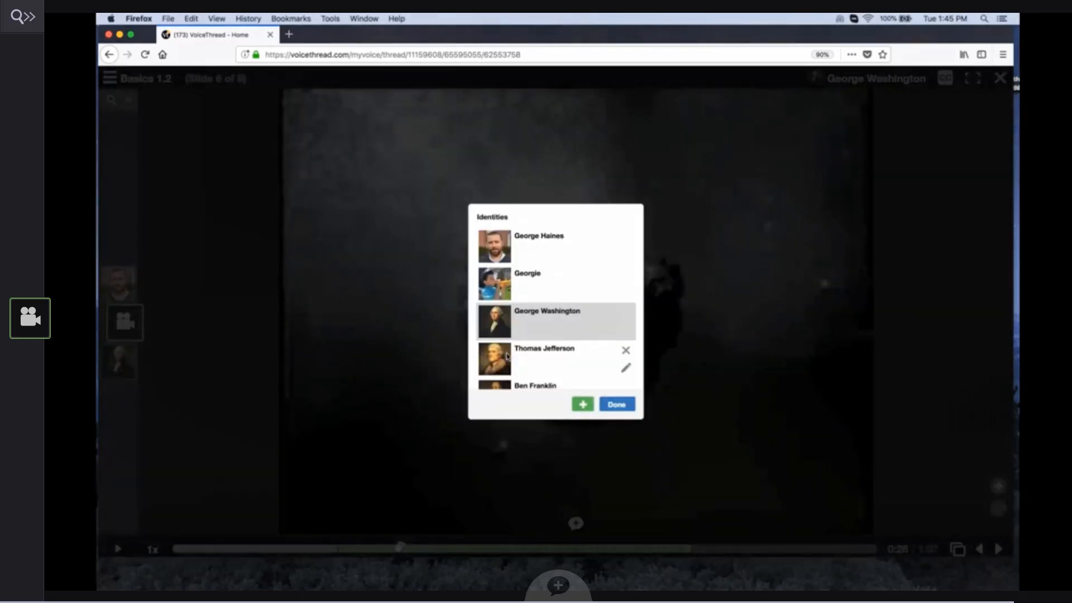
scroll(497, 298, down, 3)
click(496, 298)
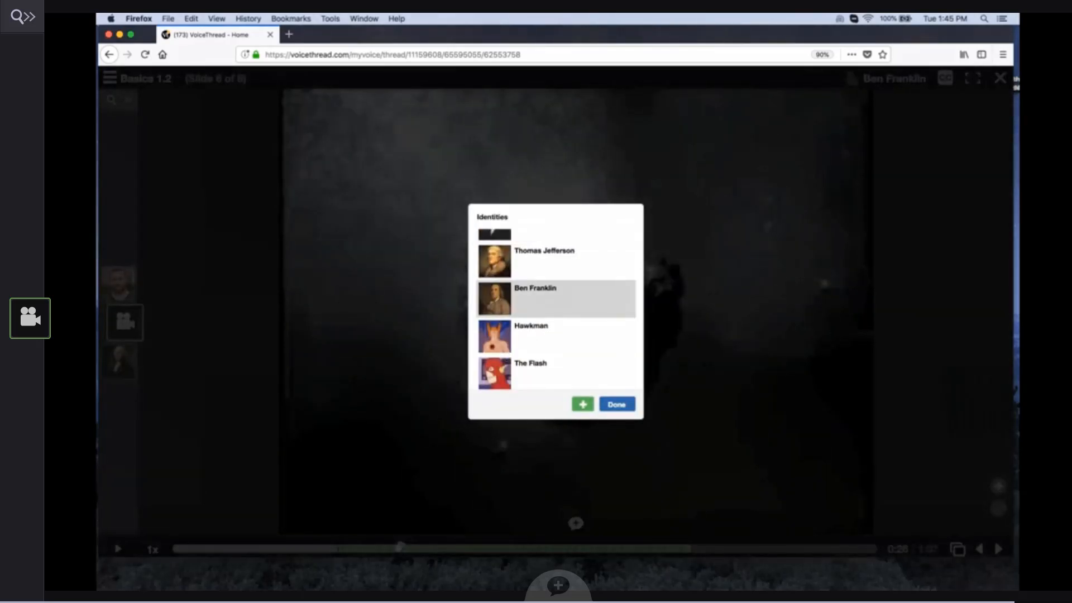
click(617, 404)
Step: Record and save an audio comment with the video scrubbed well ahead, drawing a white arrow and a near-vertical line at the asteroid's right edge
click(576, 524)
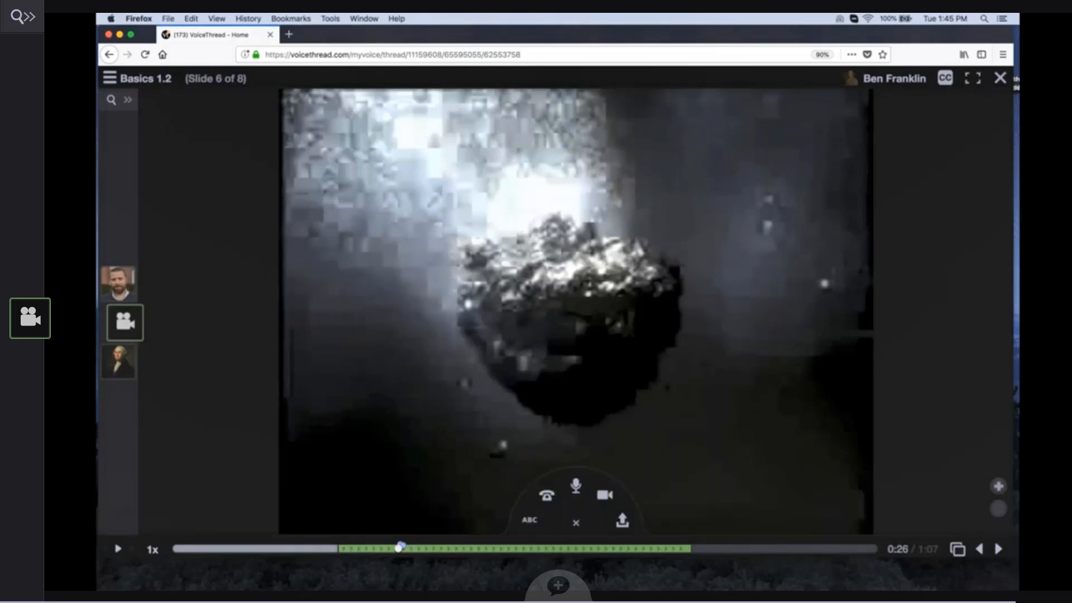
click(576, 486)
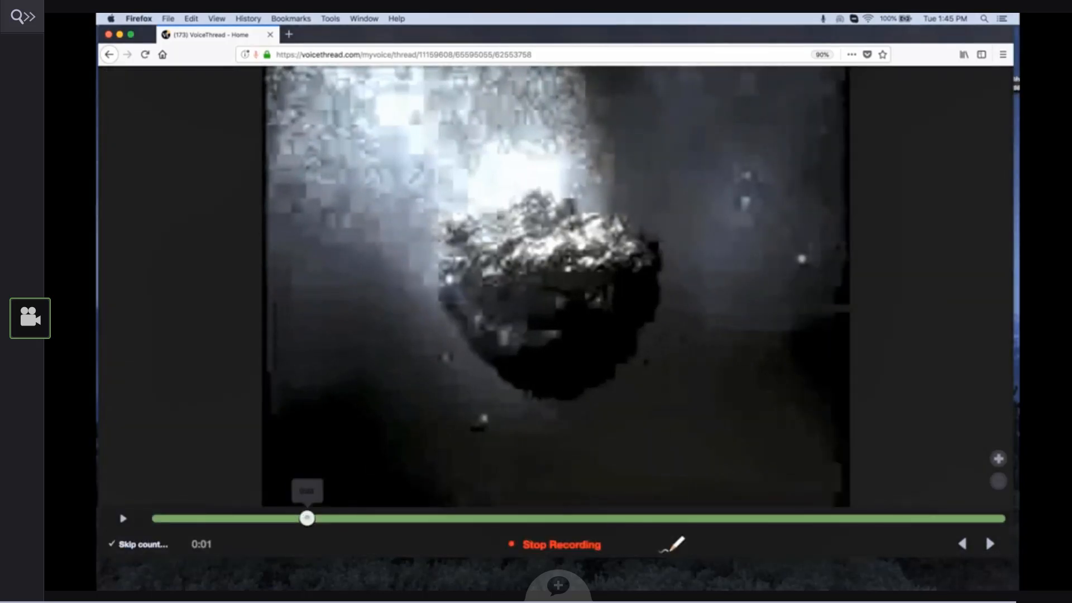
drag(307, 518, 793, 520)
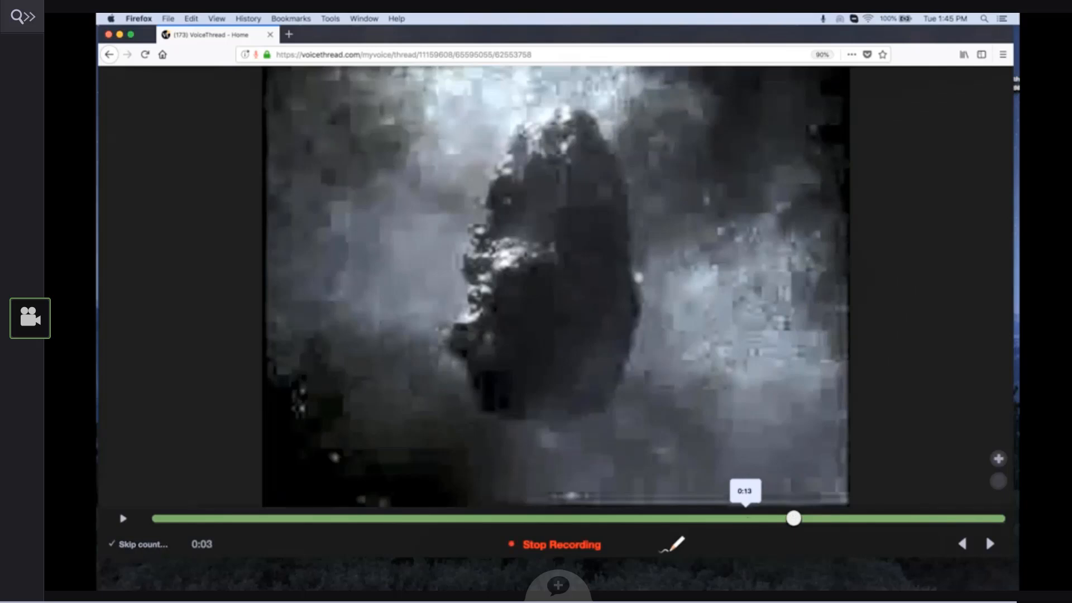
mouse_move(739, 214)
mouse_down()
mouse_move(628, 223)
mouse_move(657, 256)
mouse_up()
drag(632, 144, 620, 369)
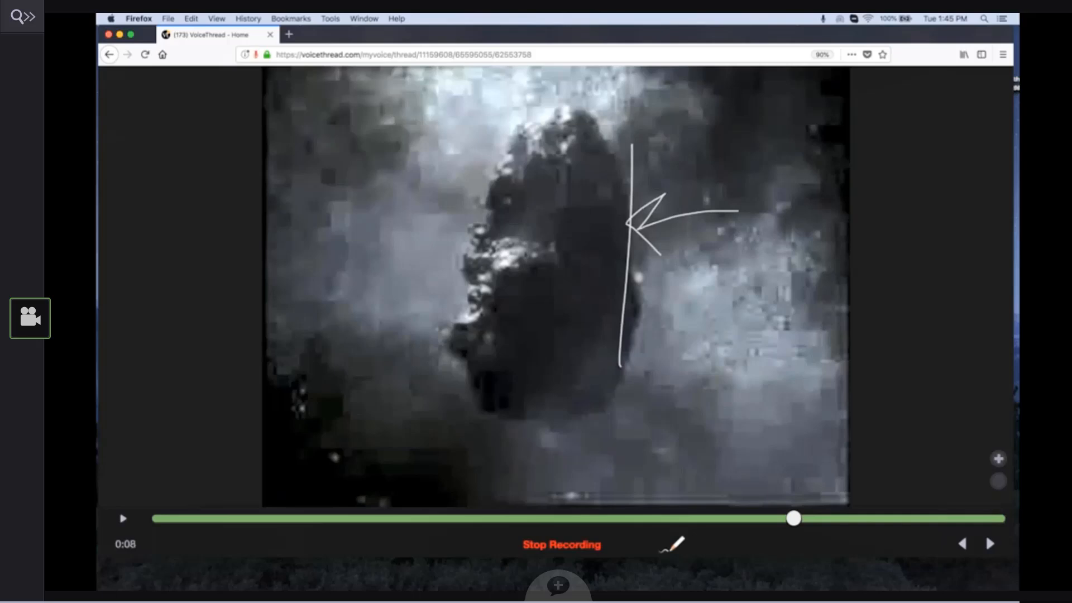
click(553, 546)
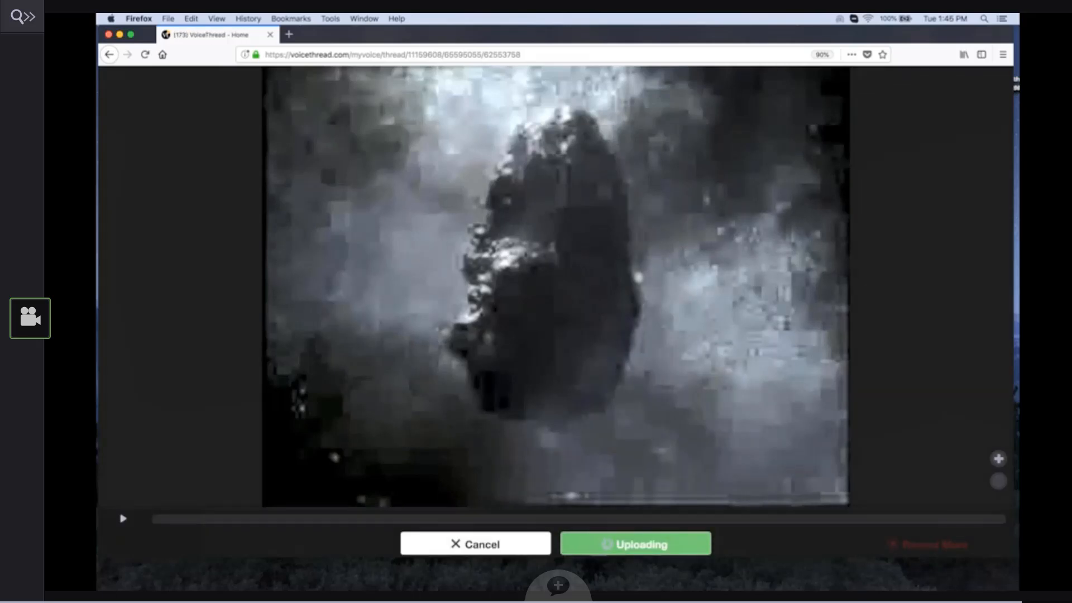
click(635, 544)
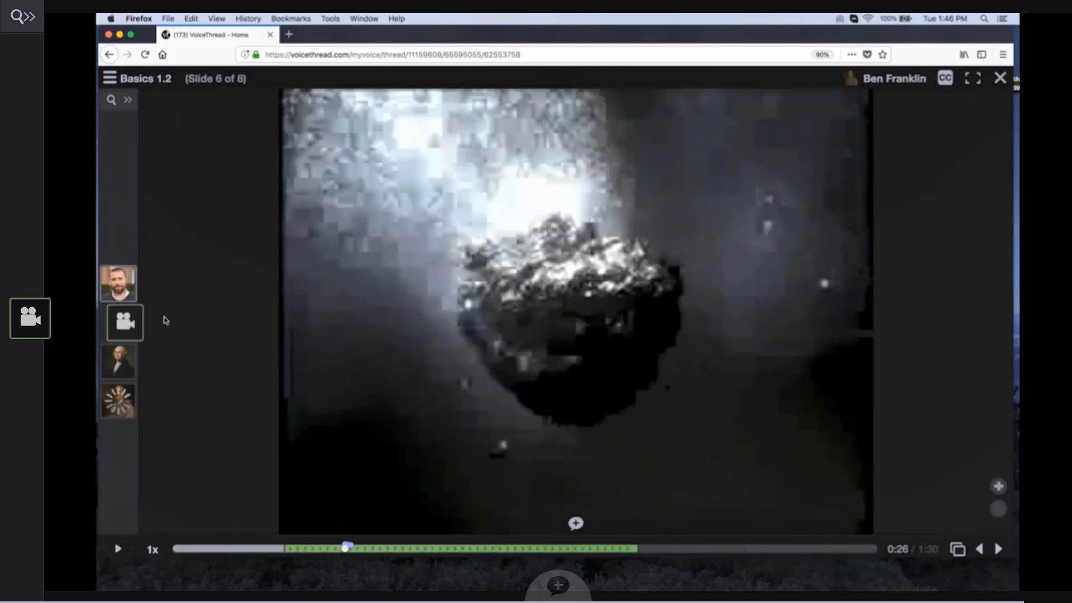
Step: Leave the Basics 1.2 thread and open the Commenting on a Video tutorial from the home page filtered to Tutorials
mouse_move(364, 546)
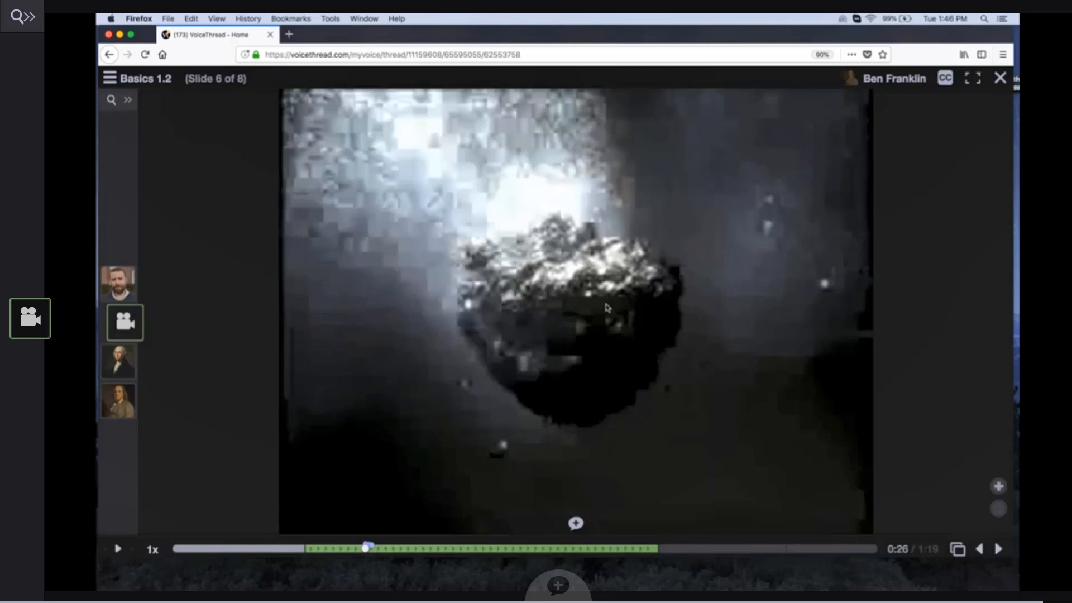
click(1000, 78)
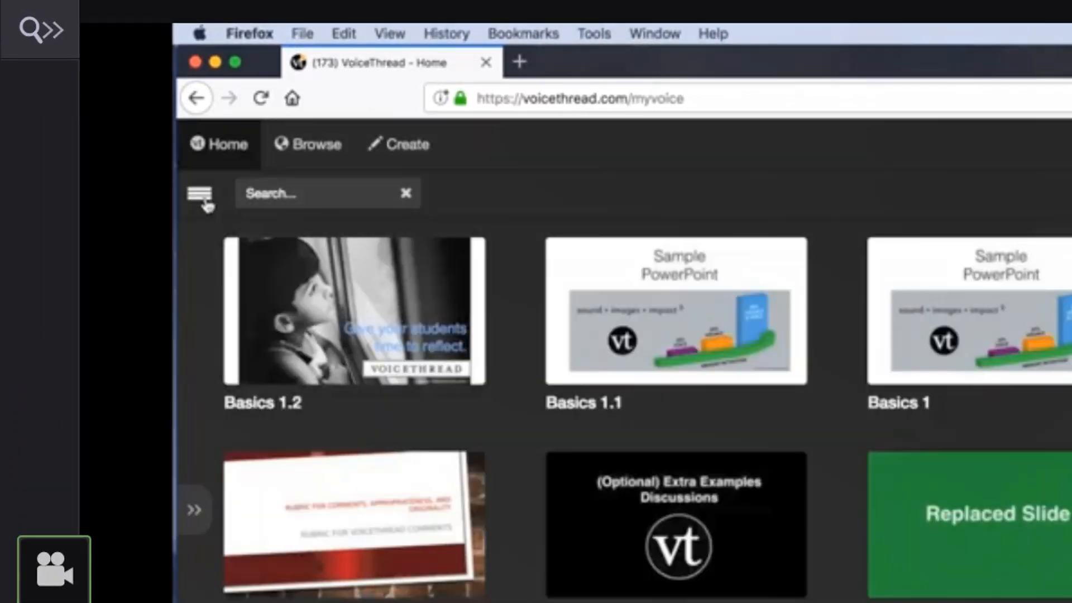
click(199, 194)
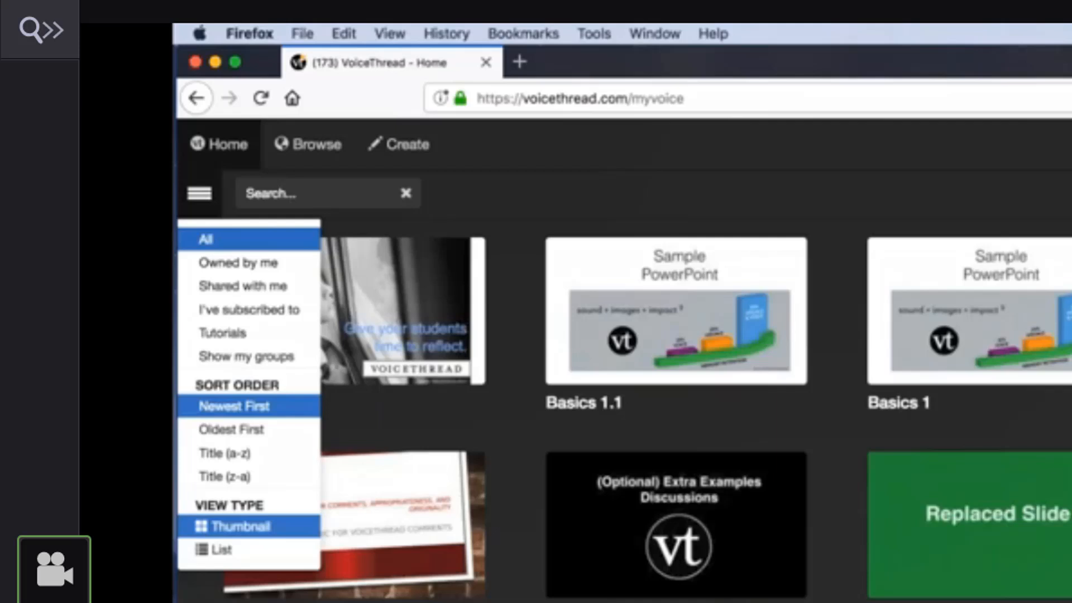
click(236, 334)
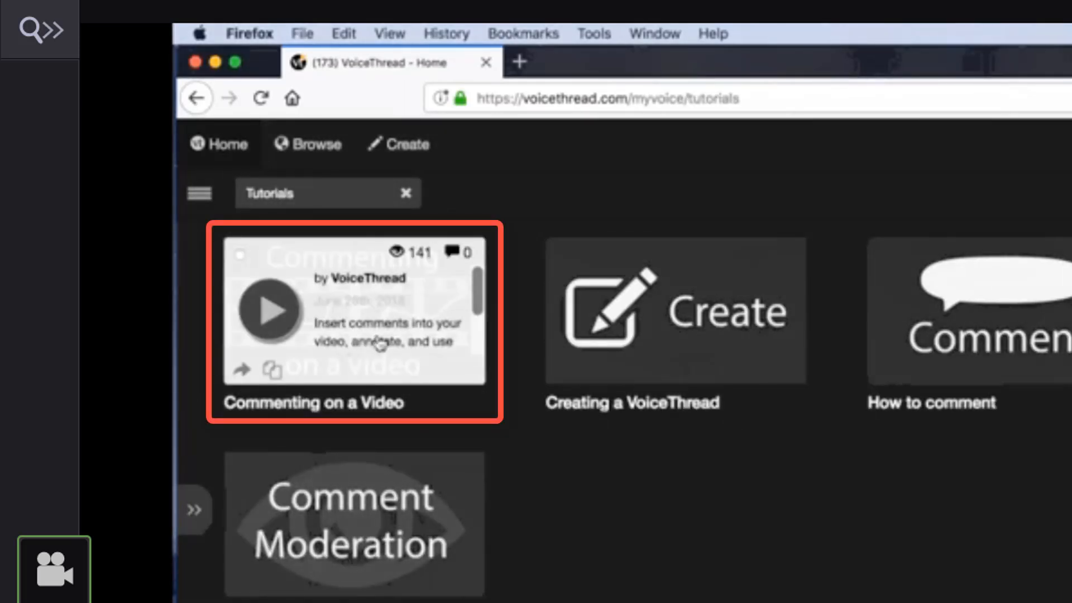
click(375, 337)
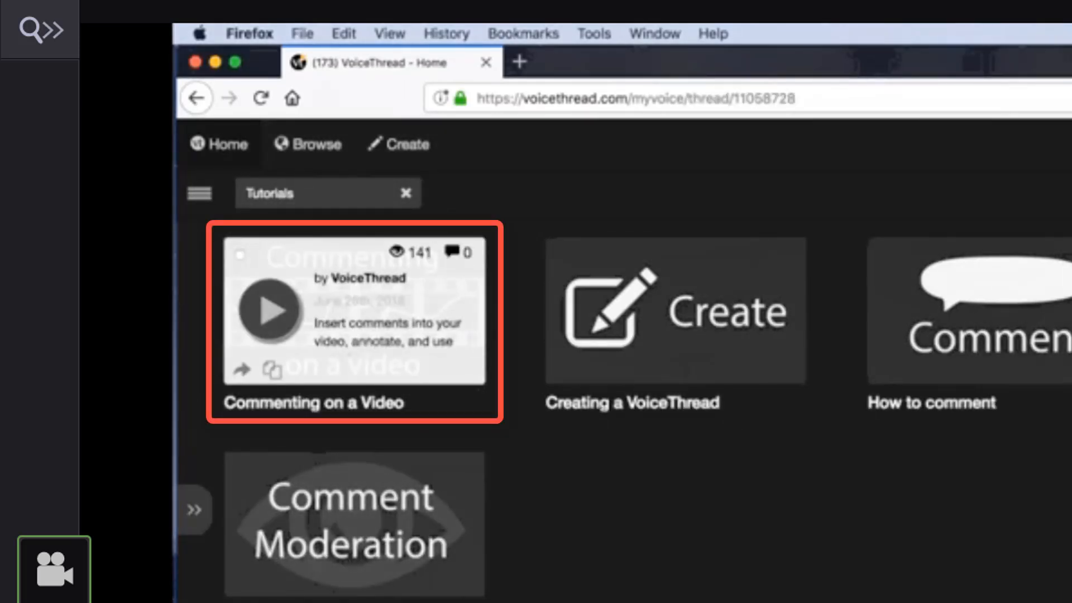